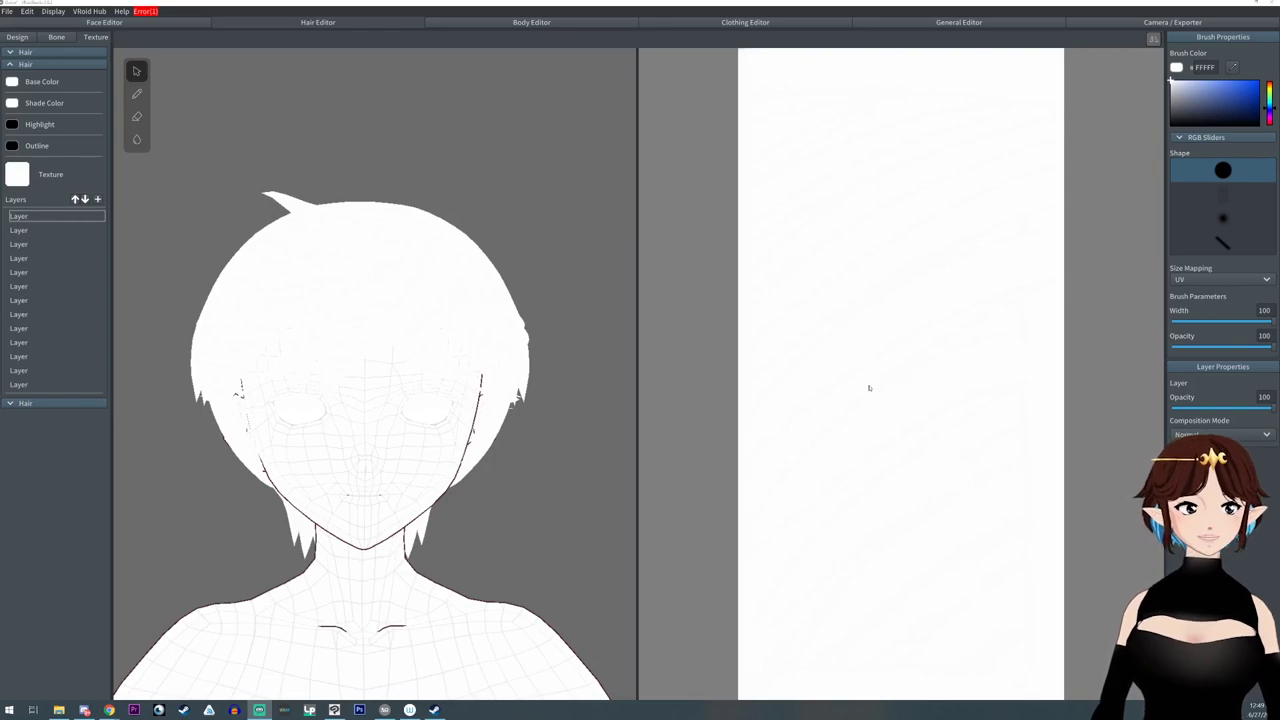
Step: Switch to Clip Studio Paint and fill the blank hair texture canvas with a medium blue base colour
key("alt+Tab")
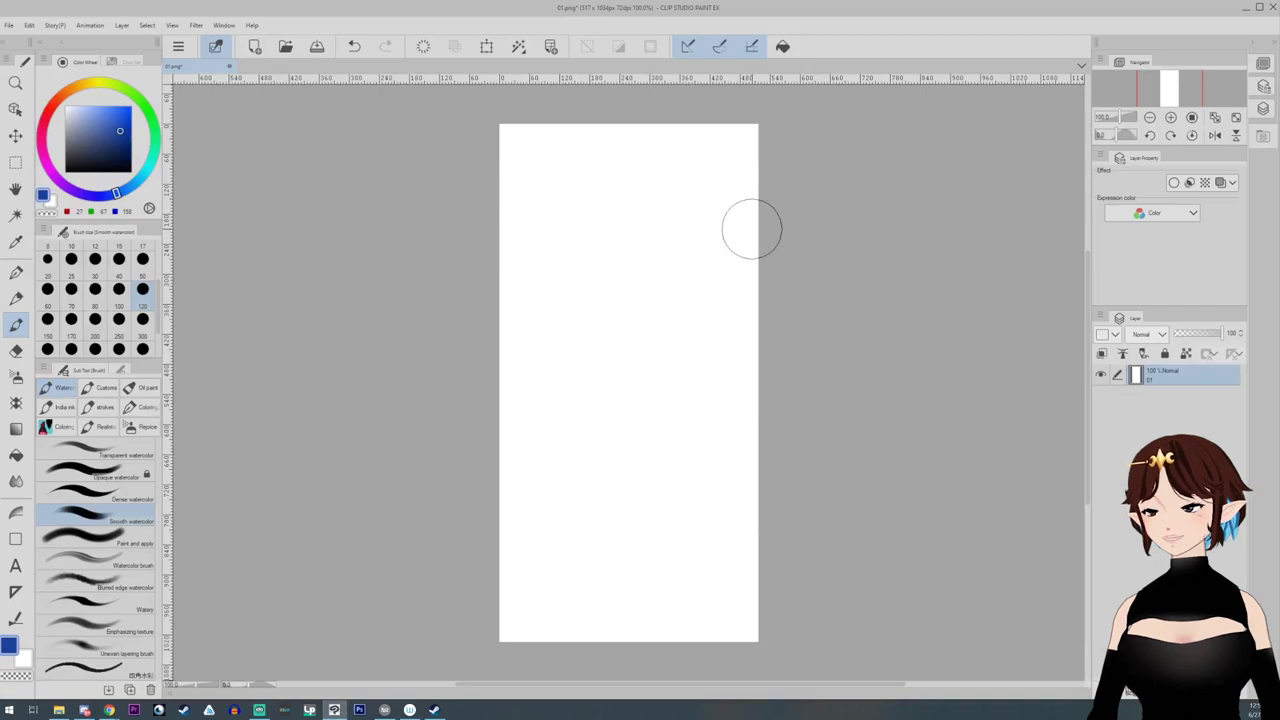
left_click(118, 116)
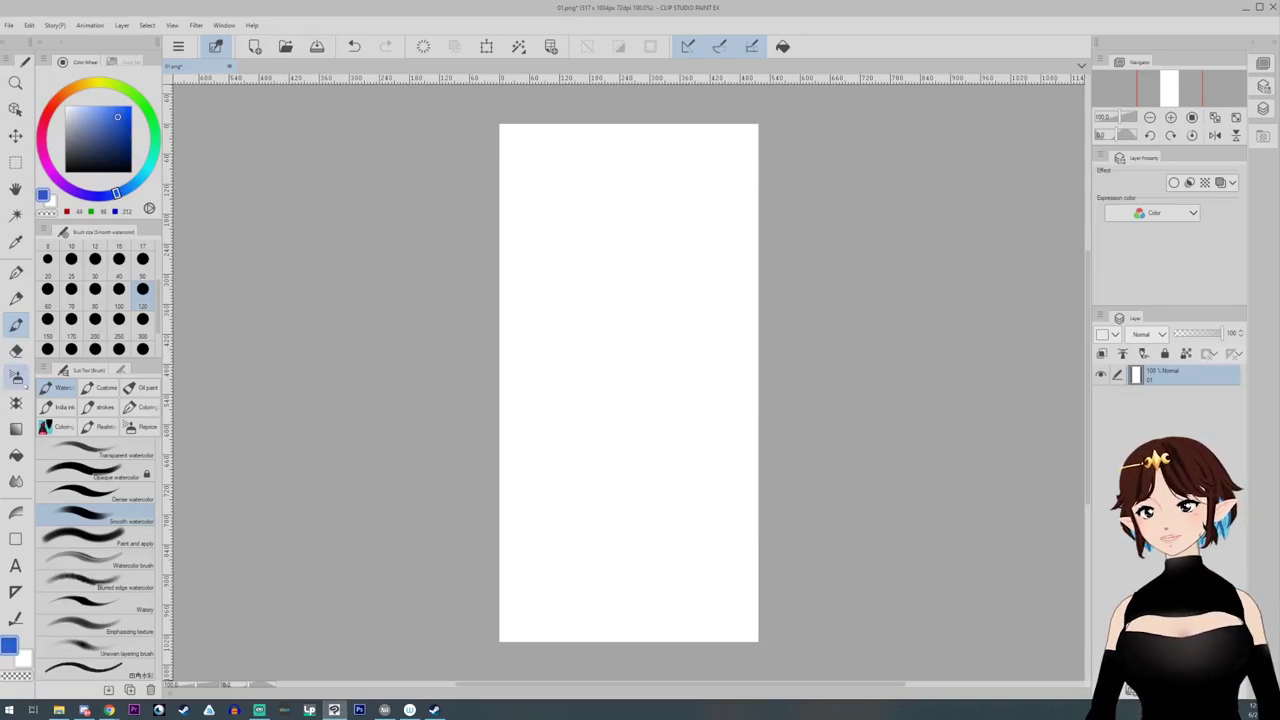
left_click(782, 46)
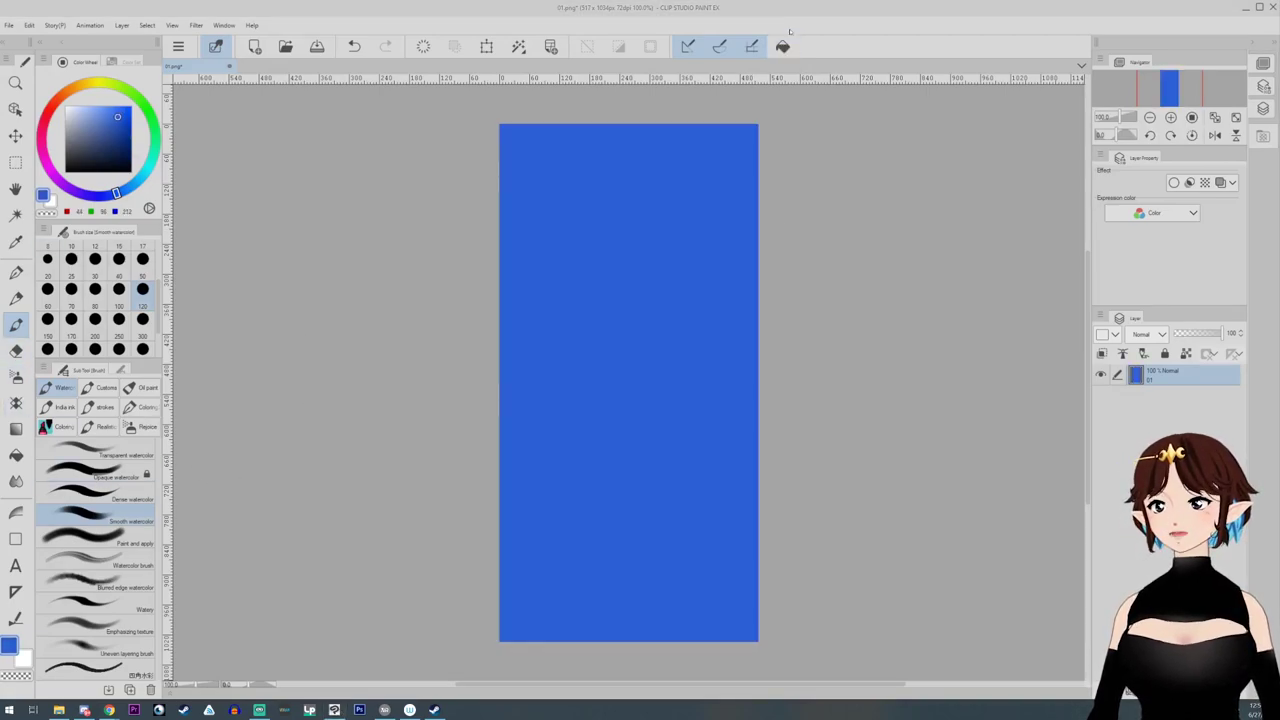
Step: Add a new layer and shade the lower part of the canvas with a darker blue using a large Soft airbrush
key("ctrl+shift+n")
left_click_drag(597, 398, 578, 367)
left_click_drag(119, 117, 124, 131)
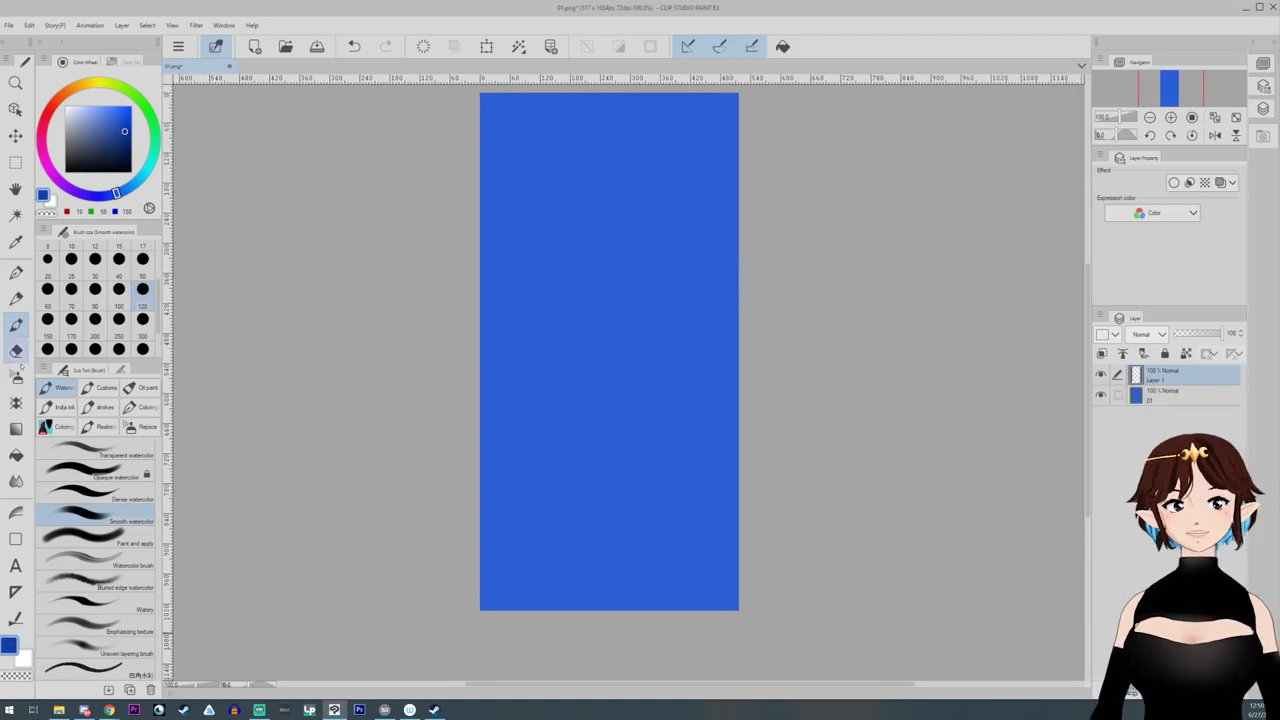
left_click(15, 376)
left_click(142, 348)
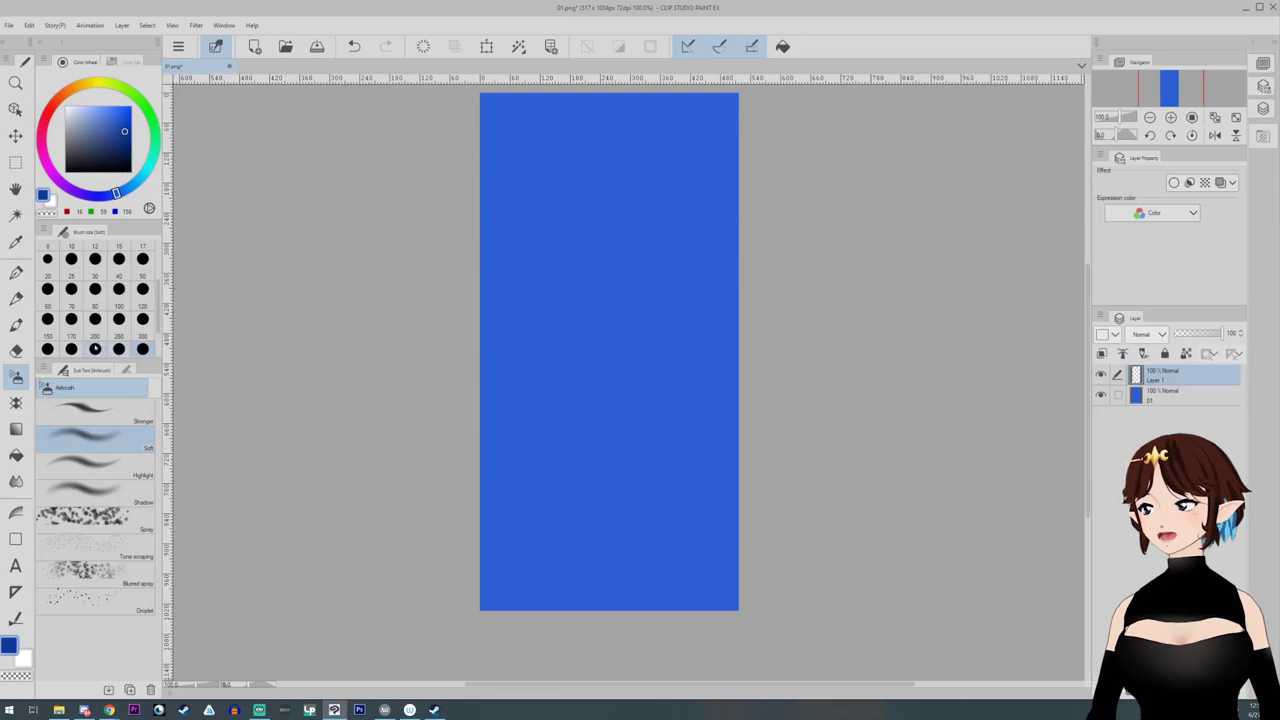
mouse_move(400, 563)
left_mouse_down()
mouse_move(472, 515)
mouse_move(514, 549)
mouse_move(607, 527)
mouse_move(700, 551)
mouse_move(705, 577)
mouse_move(499, 600)
mouse_move(446, 631)
mouse_move(433, 615)
mouse_move(582, 644)
mouse_move(749, 586)
left_mouse_up()
Step: Airbrush navy along the canvas's upper and lower ends and a light blue band across its middle
left_click(125, 145)
left_click(127, 149)
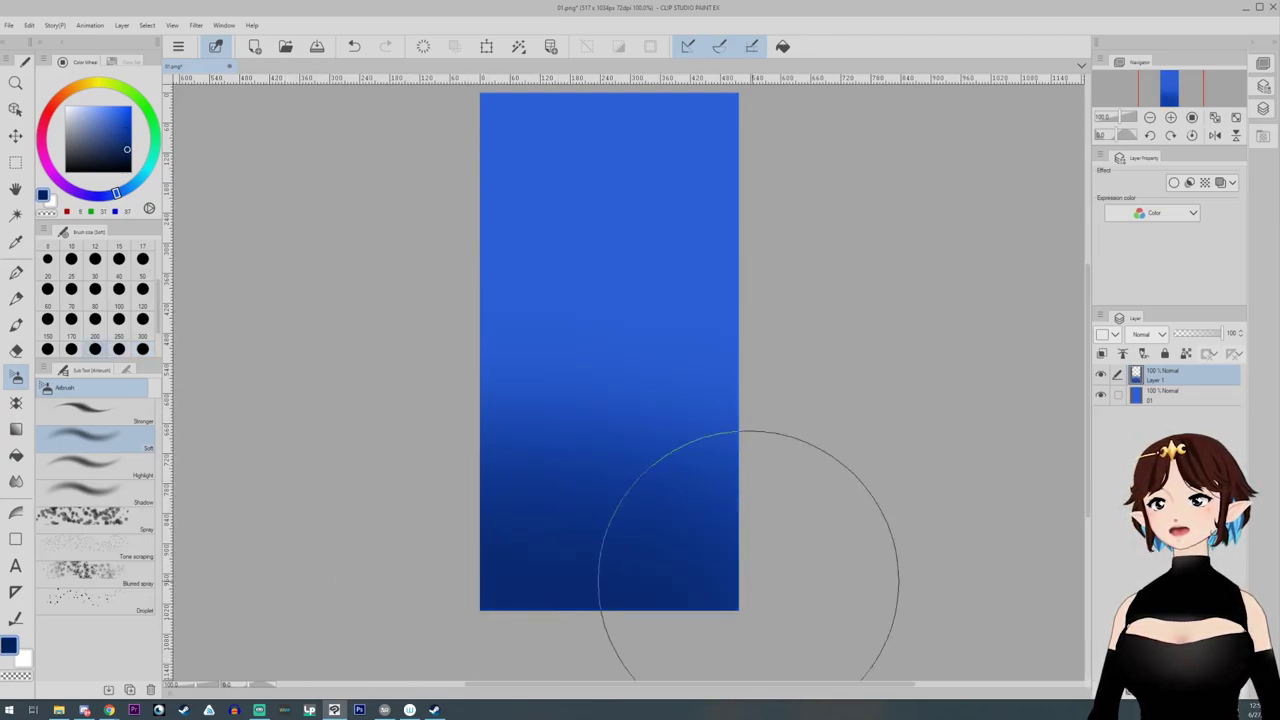
mouse_move(514, 186)
left_mouse_down()
mouse_move(449, 107)
mouse_move(717, 99)
mouse_move(404, 84)
left_mouse_up()
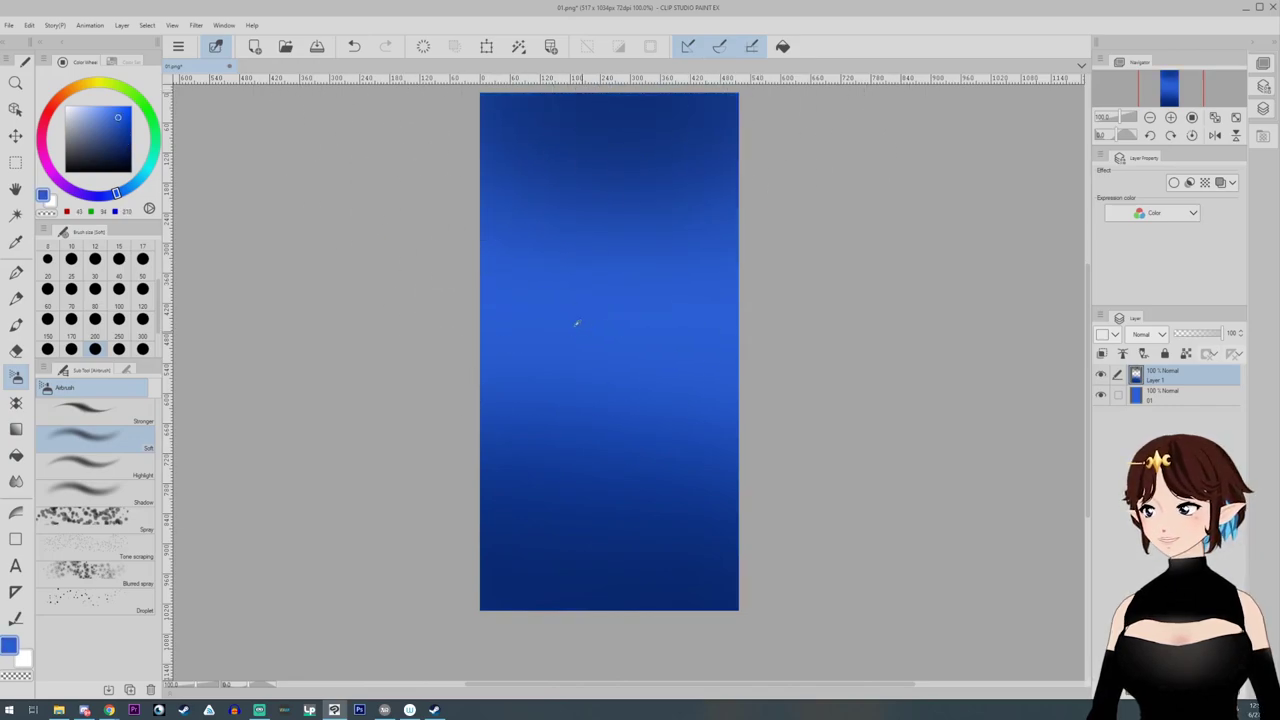
left_click(100, 106)
left_click_drag(270, 229, 978, 349)
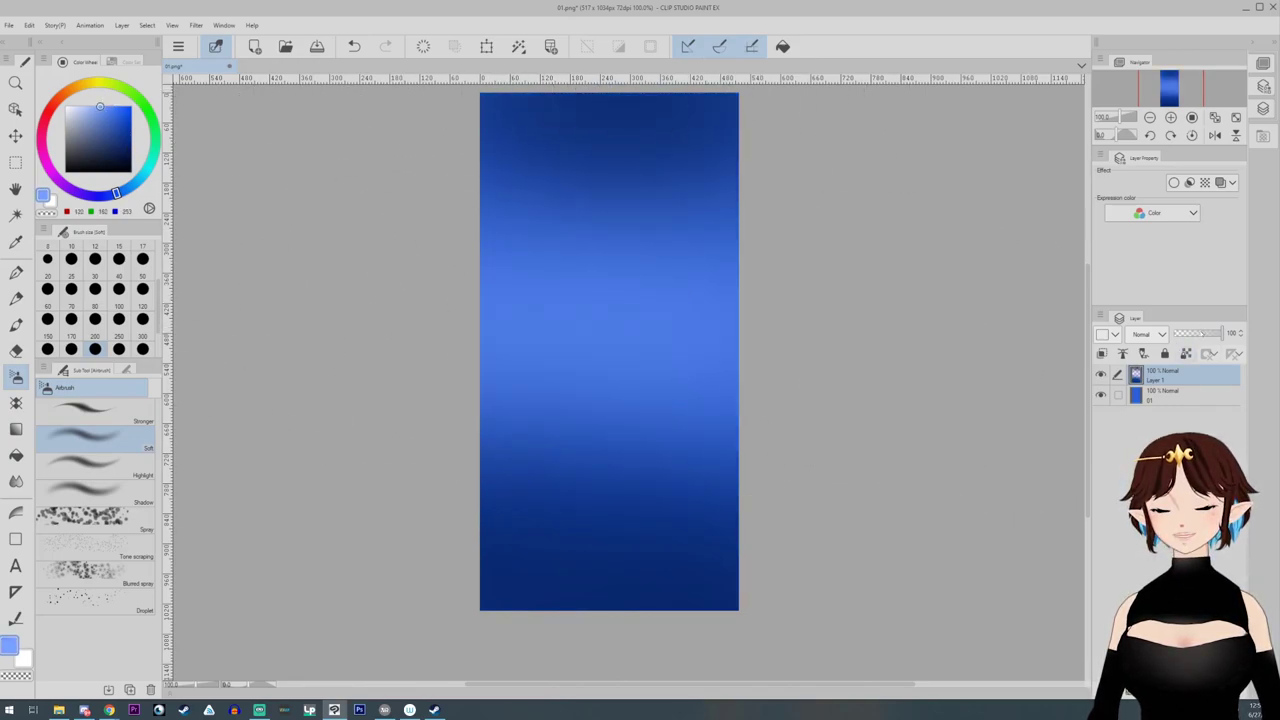
Step: Set the gradient layer's opacity to 39%, add a new layer above it, and hide the gradient layer
left_click_drag(1222, 333, 1192, 338)
left_click(1130, 691)
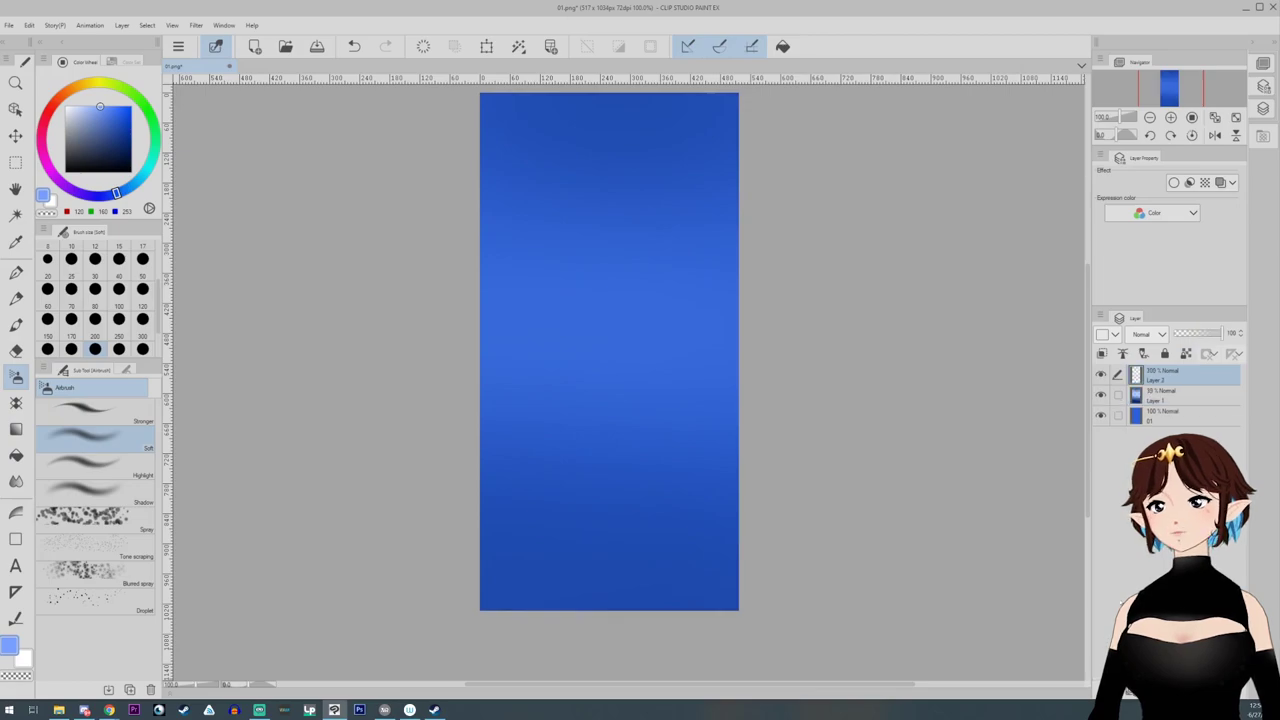
left_click(1101, 396)
Step: Lasso long pointed strand-shadow shapes along the canvas's upper and lower edges, fill them with dark charcoal, and deselect
left_click(131, 62)
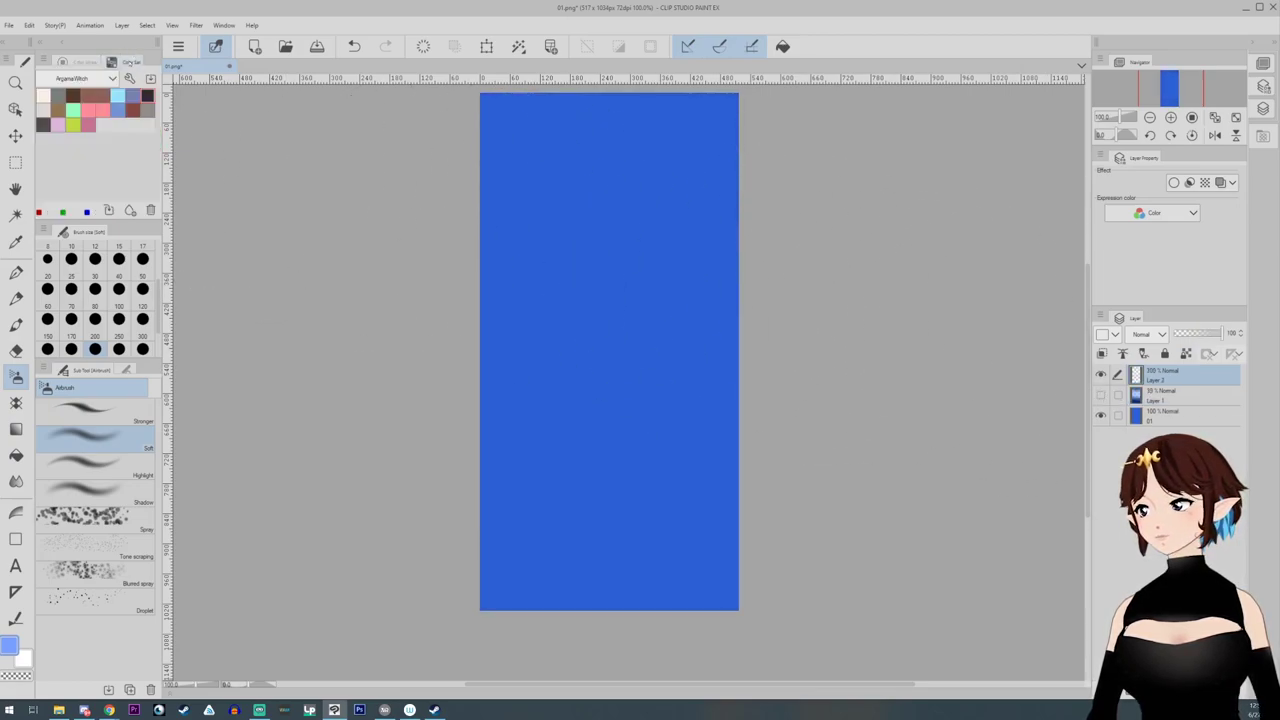
left_click(15, 162)
left_click(90, 462)
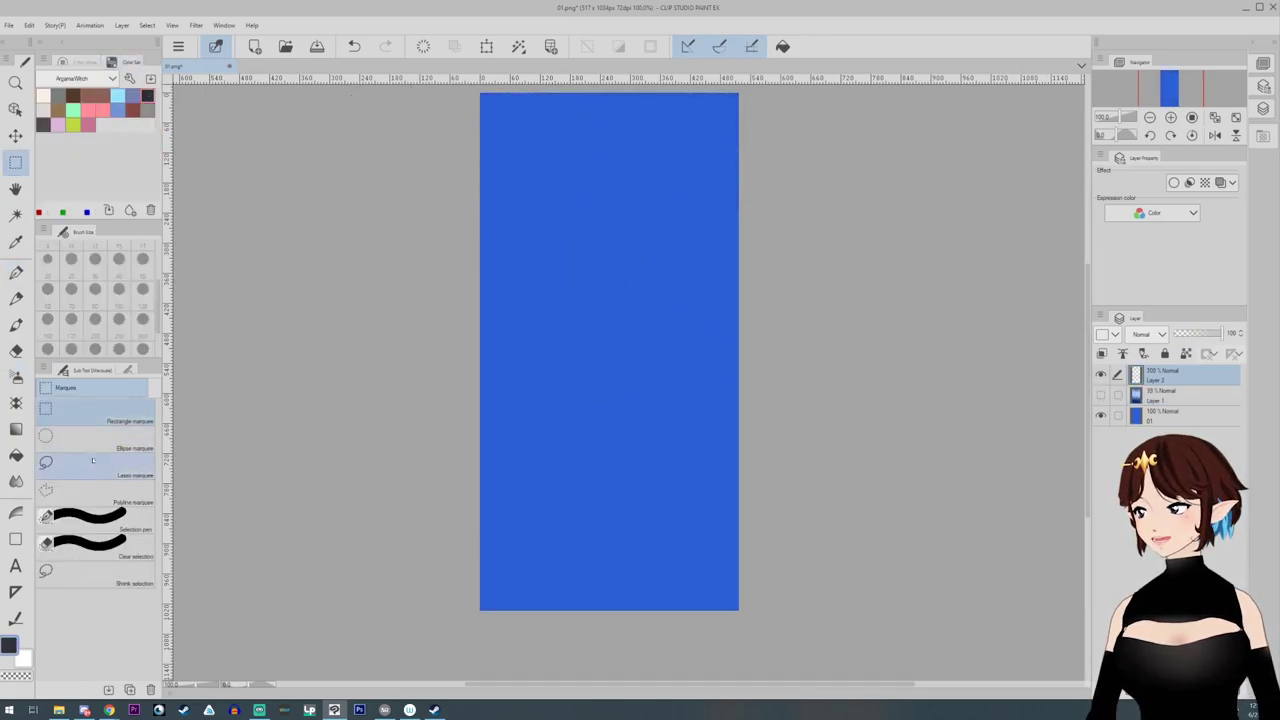
mouse_move(478, 118)
left_mouse_down()
mouse_move(514, 573)
mouse_move(531, 623)
mouse_move(556, 393)
mouse_move(615, 671)
mouse_move(645, 166)
mouse_move(659, 326)
mouse_move(680, 277)
mouse_move(692, 291)
mouse_move(702, 587)
mouse_move(721, 593)
mouse_move(784, 303)
mouse_move(772, 168)
mouse_move(738, 86)
mouse_move(727, 166)
mouse_move(710, 187)
mouse_move(645, 153)
left_mouse_up()
mouse_move(576, 92)
left_mouse_down()
mouse_move(571, 316)
mouse_move(559, 326)
mouse_move(505, 101)
mouse_move(484, 89)
mouse_move(468, 173)
left_mouse_up()
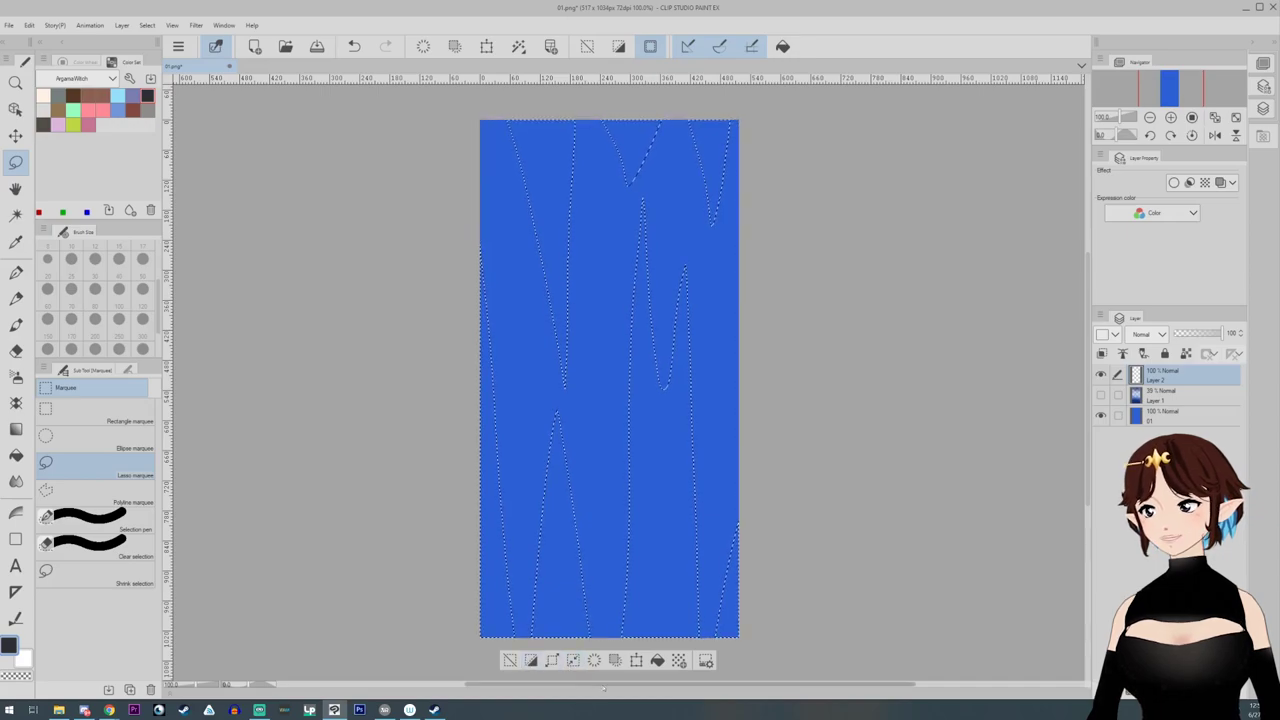
left_click(657, 660)
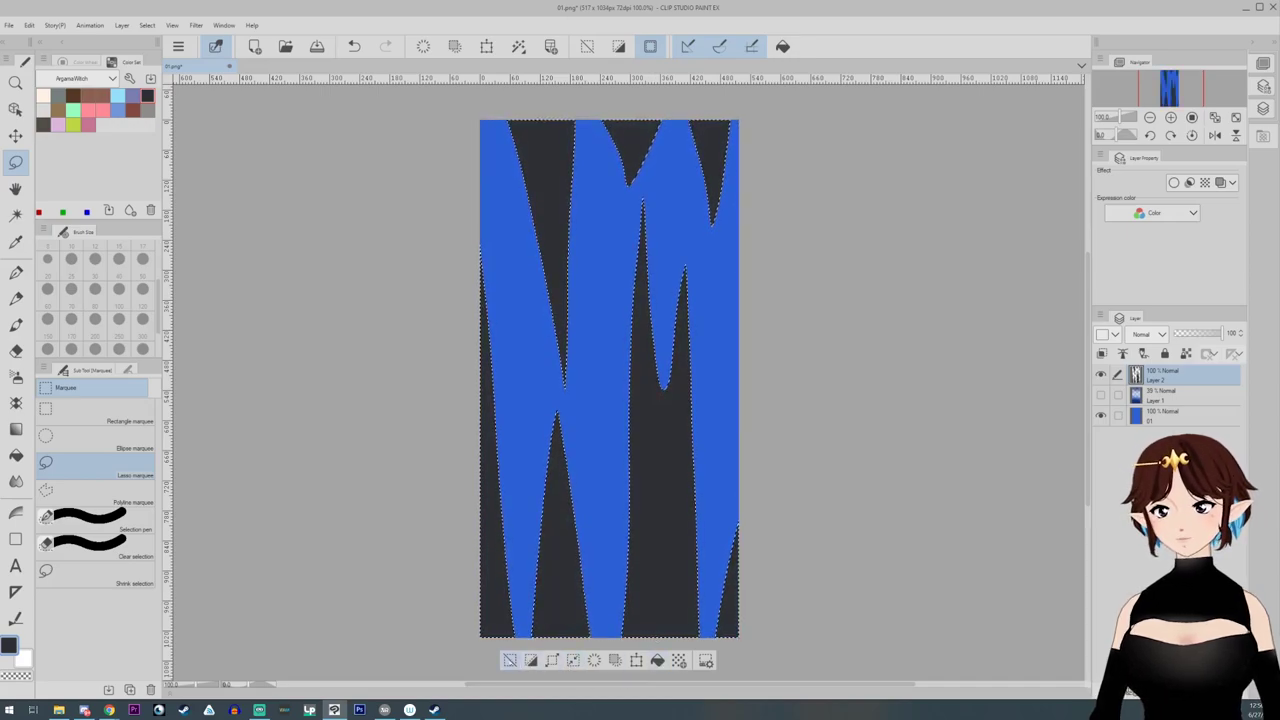
key("ctrl+d")
Step: Set the strand-shadow layer to Linear burn blending at 55% opacity
left_click(1146, 334)
left_click(1160, 415)
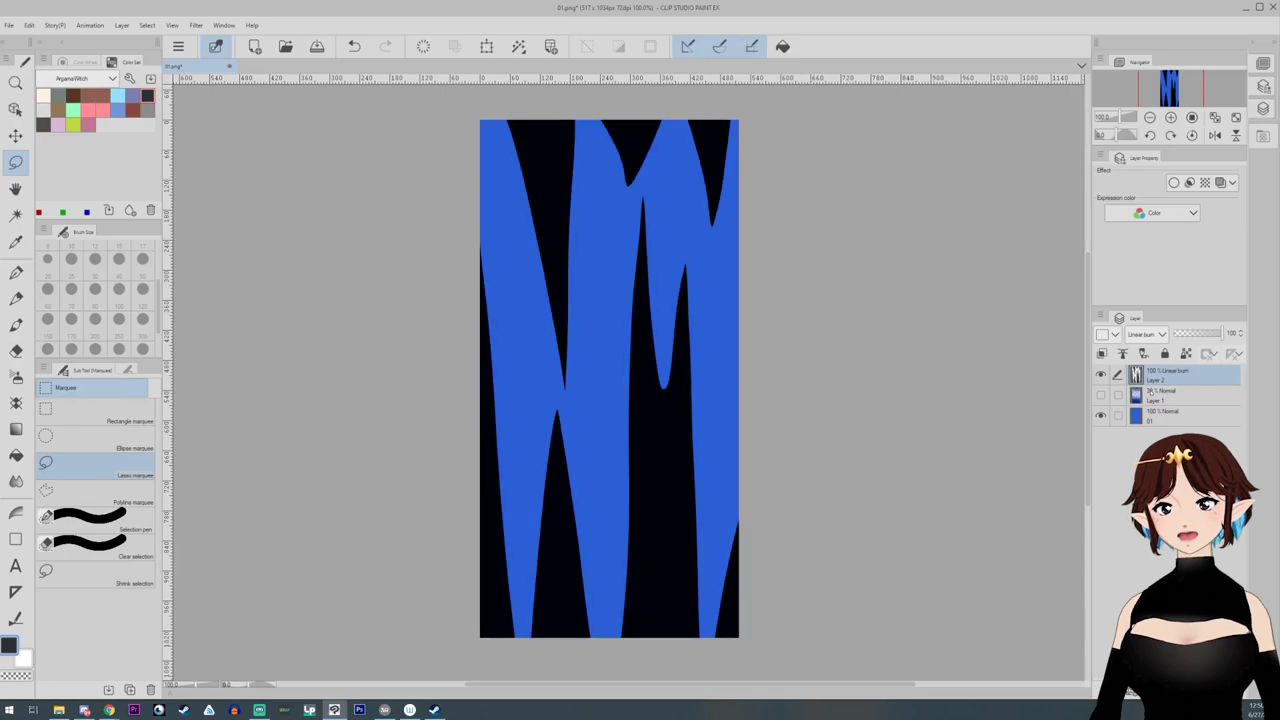
left_click_drag(1204, 338, 1198, 333)
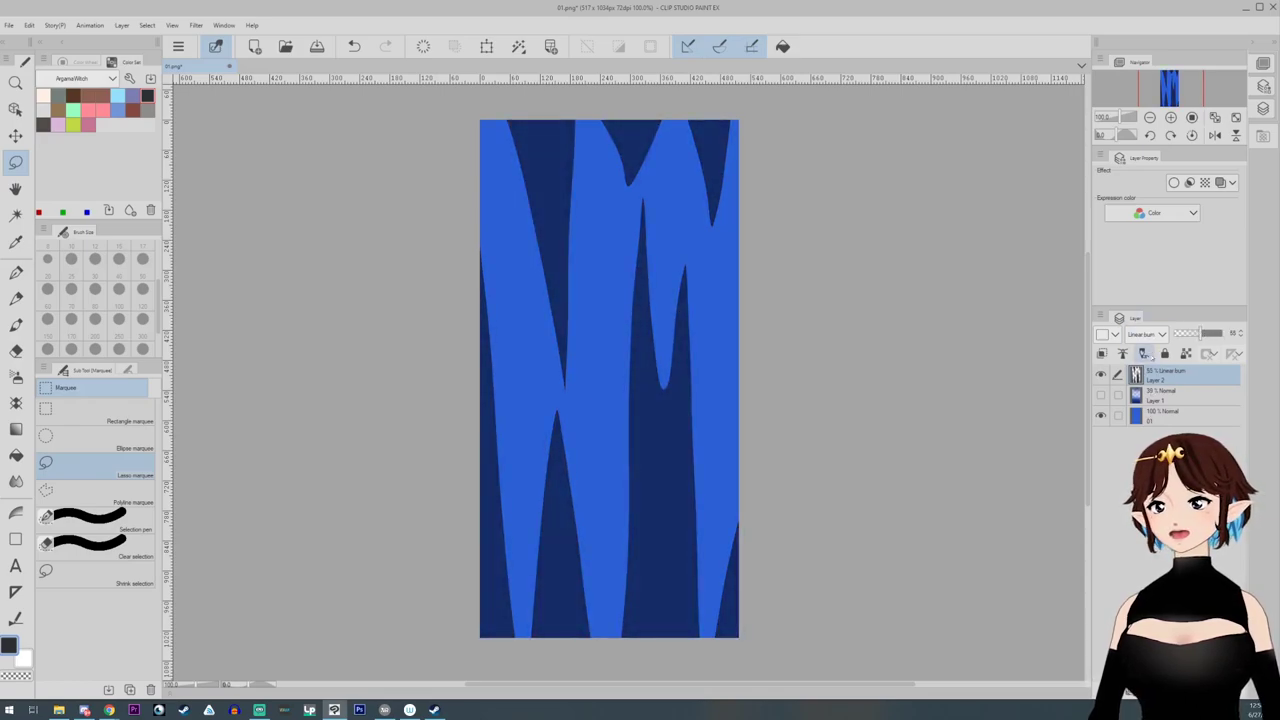
Step: Apply a Motion blur to the strand shadows with a 90 angle, Forward direction and Box mode
left_click(224, 25)
mouse_move(196, 25)
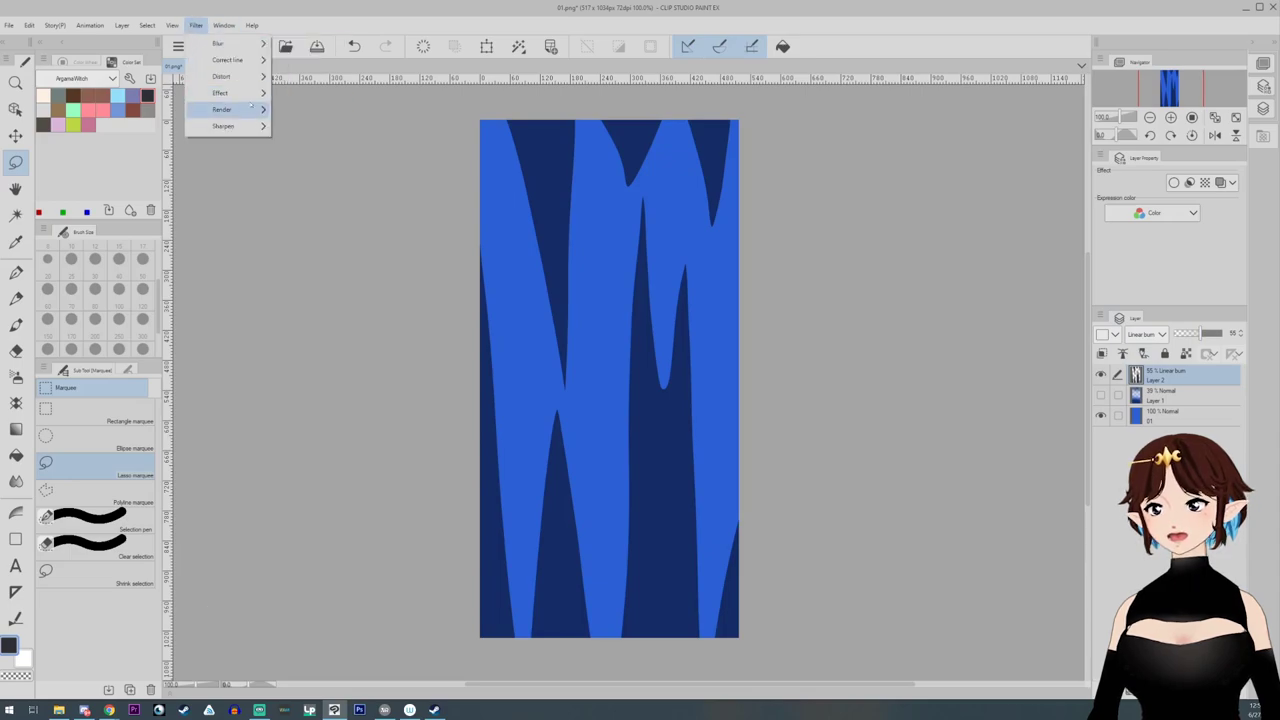
mouse_move(230, 43)
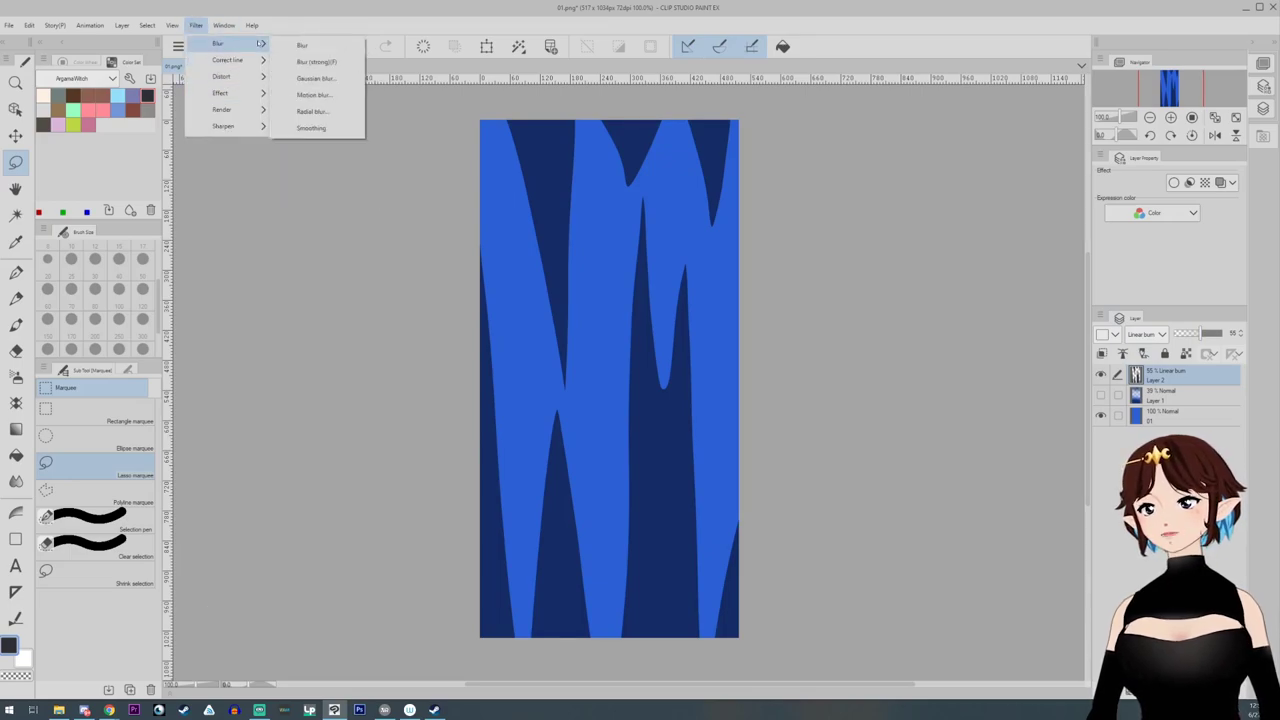
left_click(315, 94)
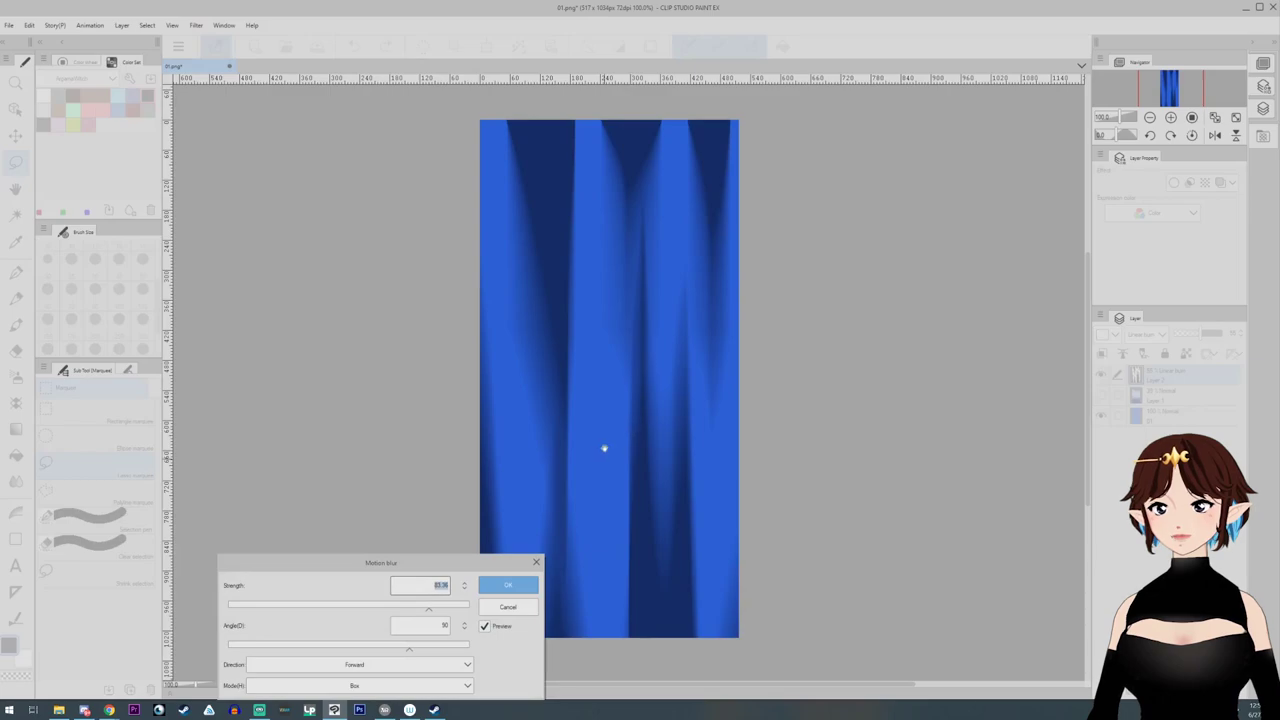
left_click_drag(455, 562, 952, 298)
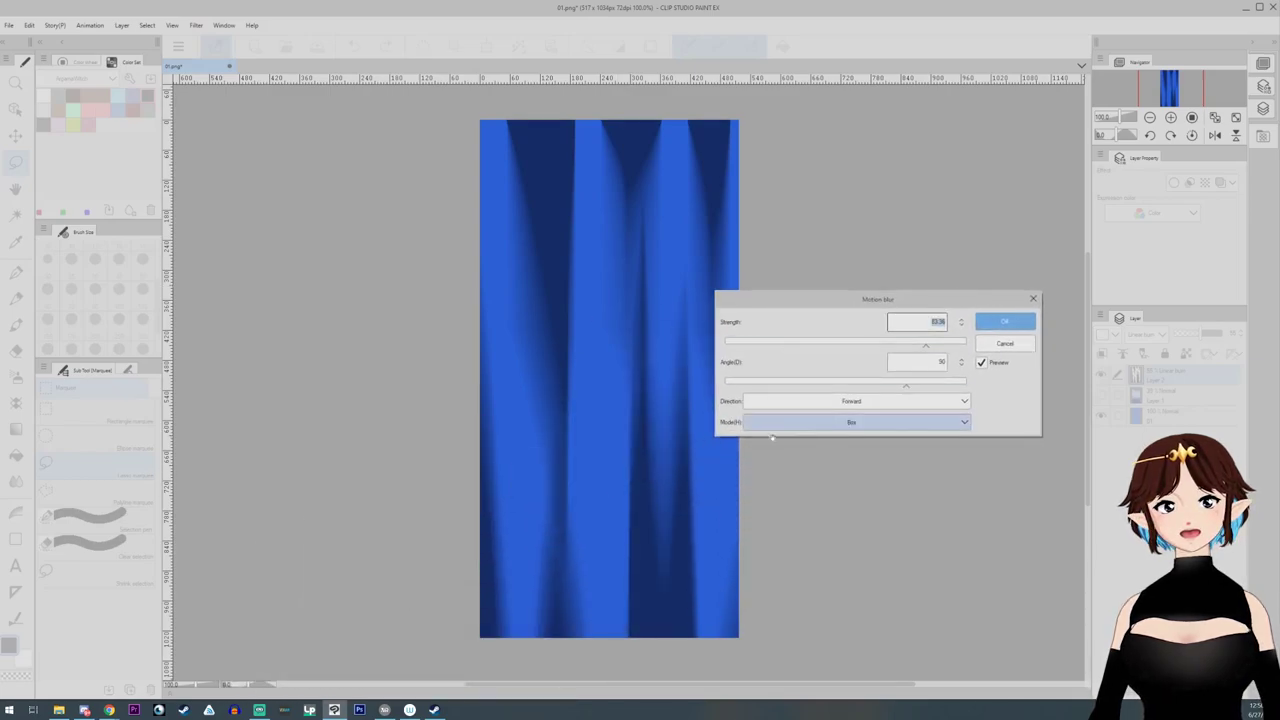
left_click(1005, 321)
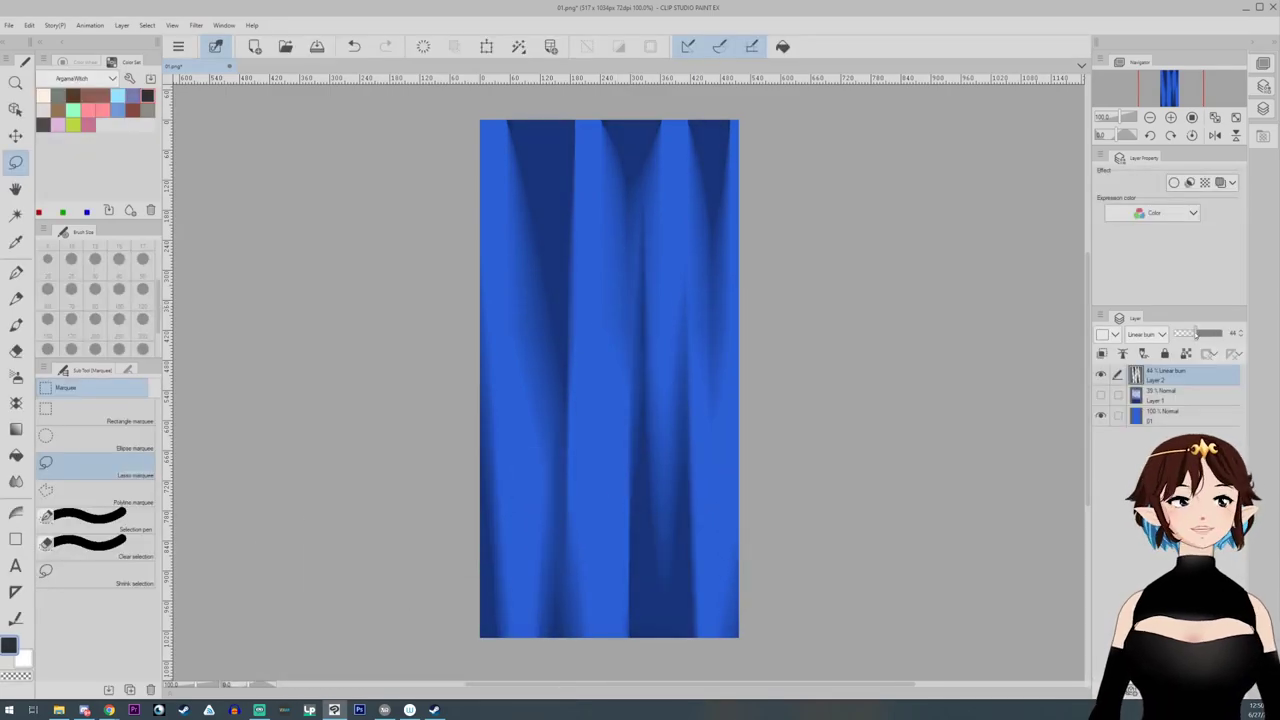
Step: Lower the strand-shadow layer's opacity to 43% and turn the gradient layer's visibility back on
left_click(1101, 395)
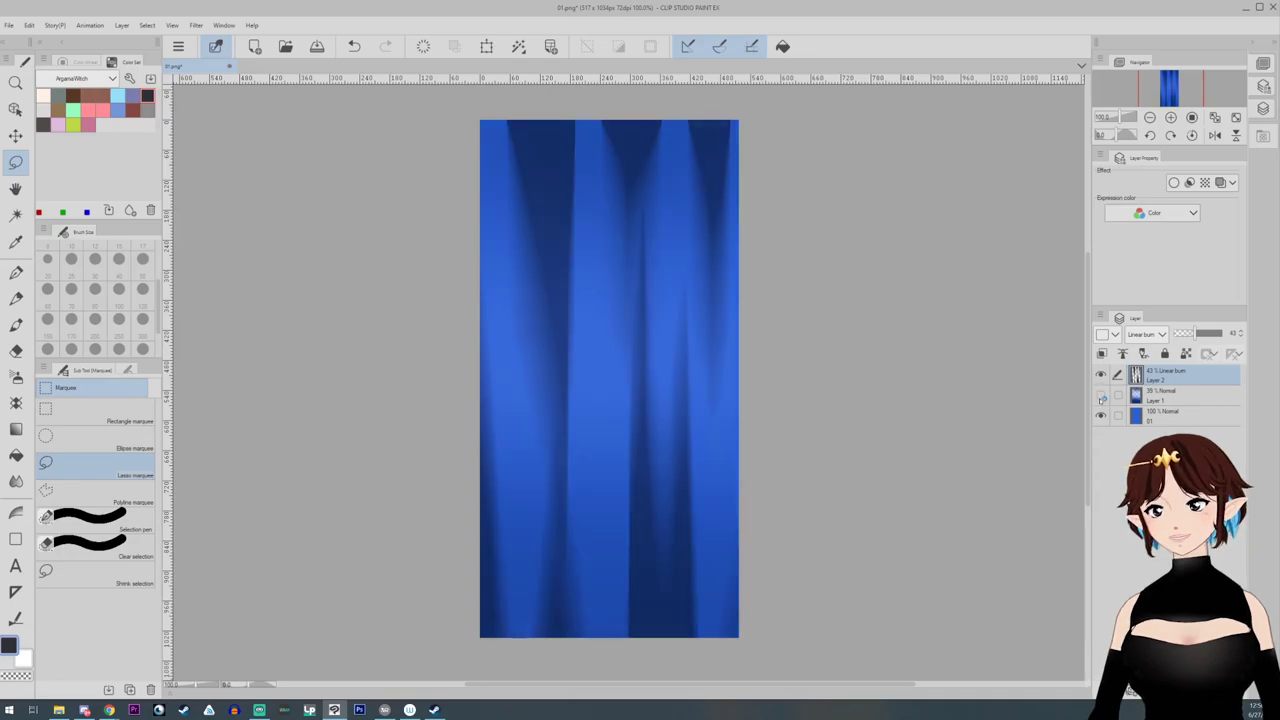
left_click(1101, 396)
left_click(1101, 396)
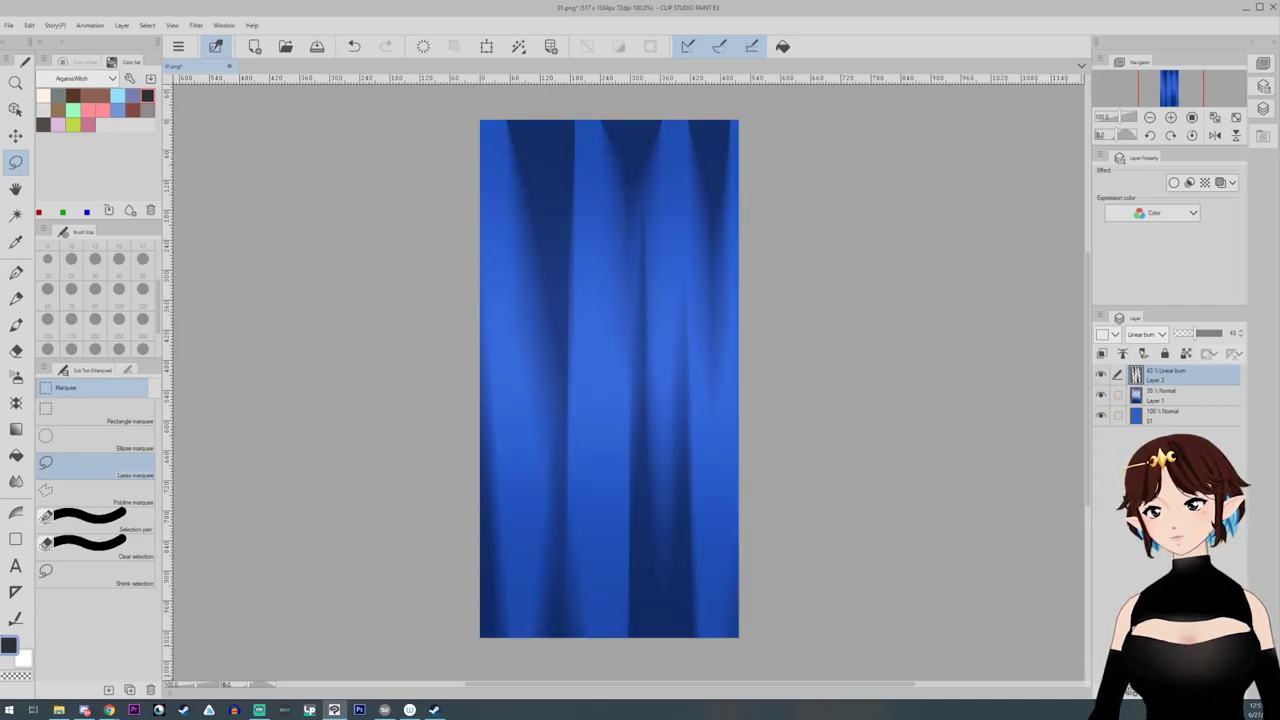
Step: Add a new layer and paint four long vertical white highlight strokes with the G-pen at size 120
left_click(1111, 690)
left_click(80, 61)
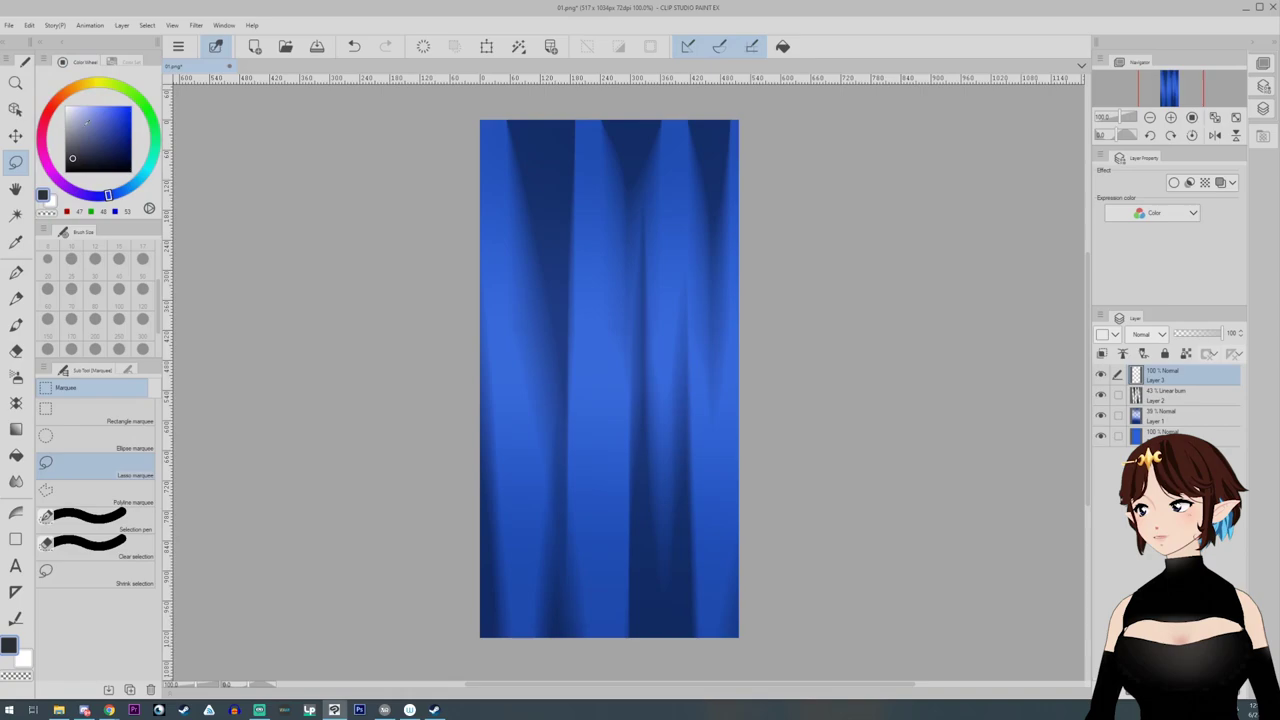
left_click(66, 106)
left_click(16, 273)
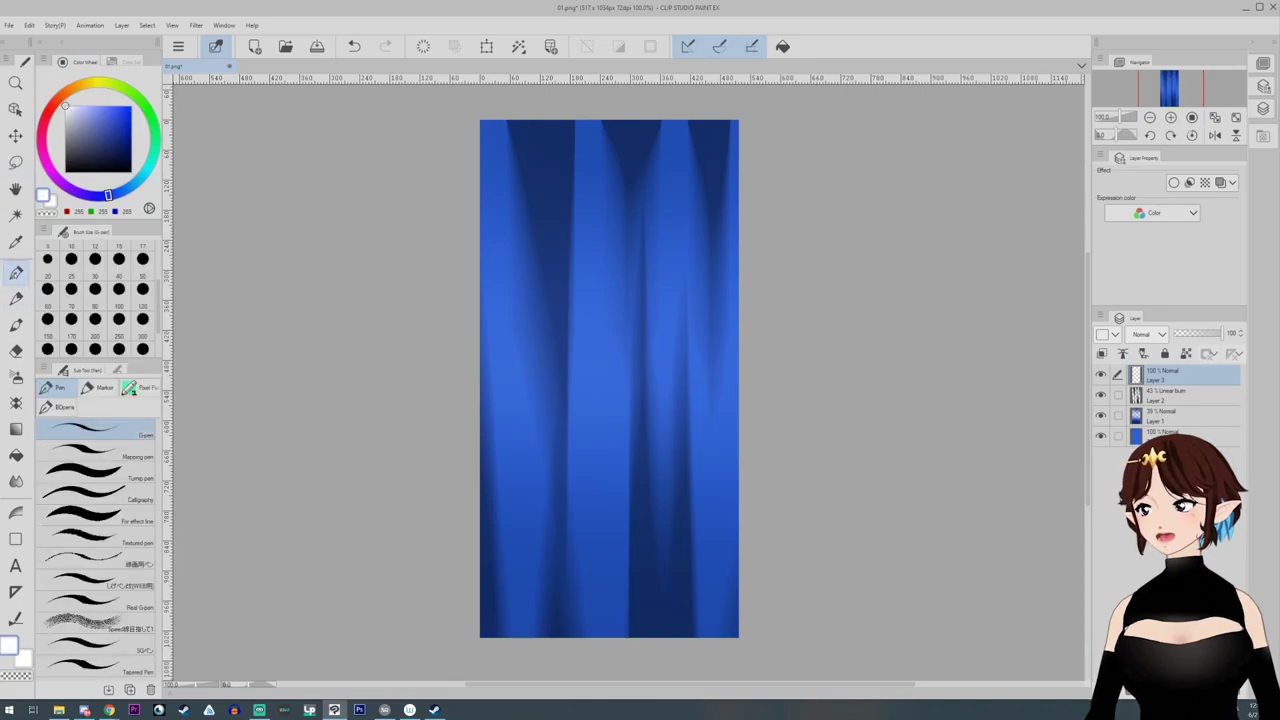
left_click(142, 289)
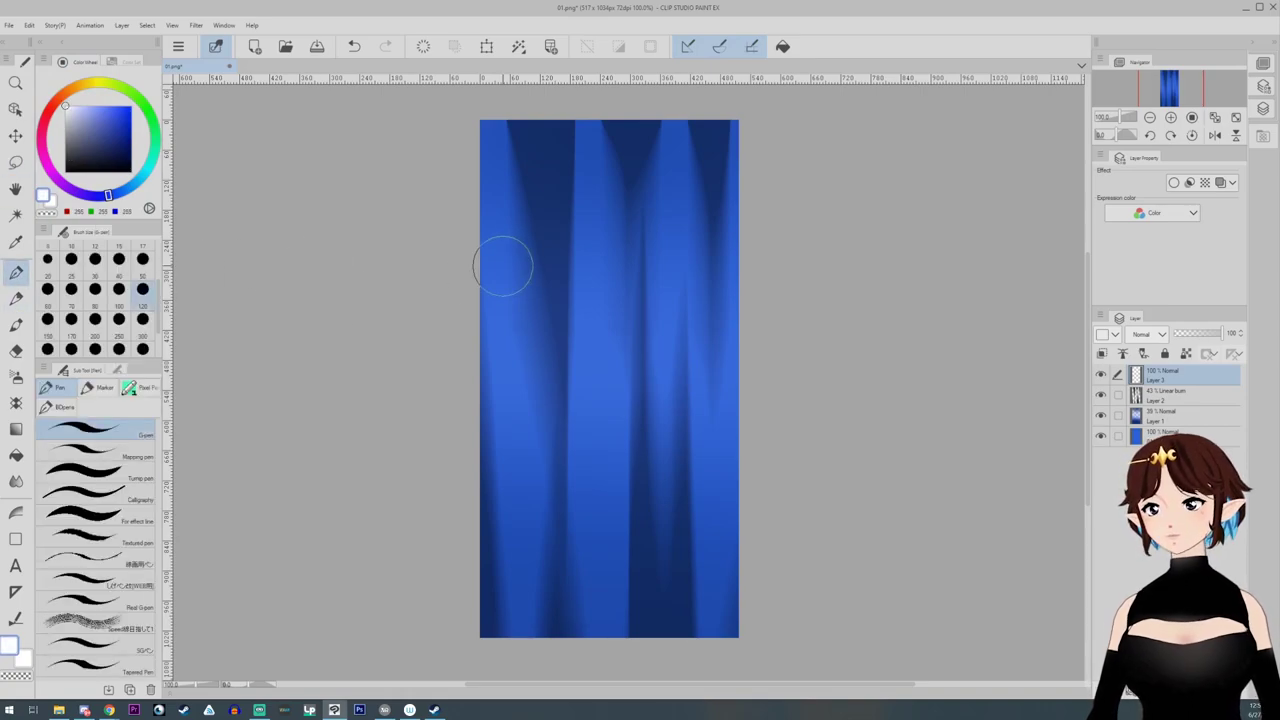
left_click_drag(483, 176, 522, 490)
left_click_drag(595, 512, 622, 260)
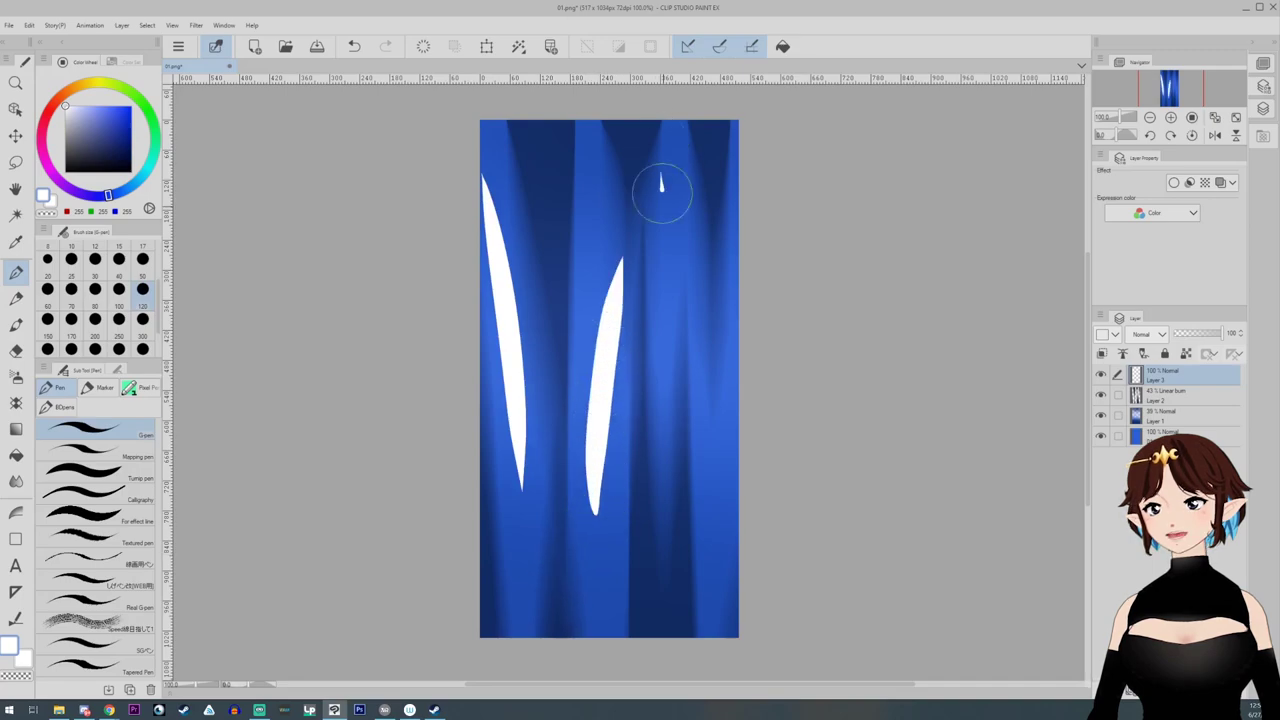
left_click_drag(660, 178, 673, 372)
left_click_drag(705, 265, 712, 462)
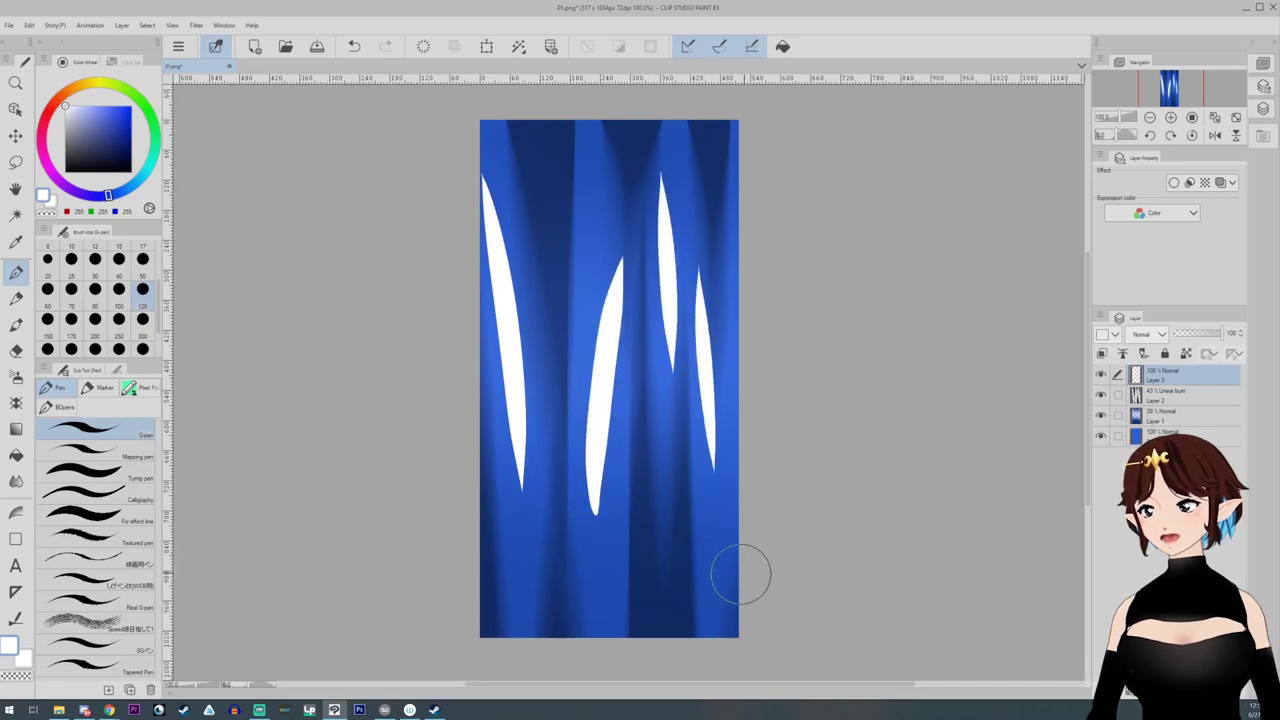
Step: Apply a vertical Motion blur to the long white highlight strokes
left_click(196, 25)
mouse_move(245, 43)
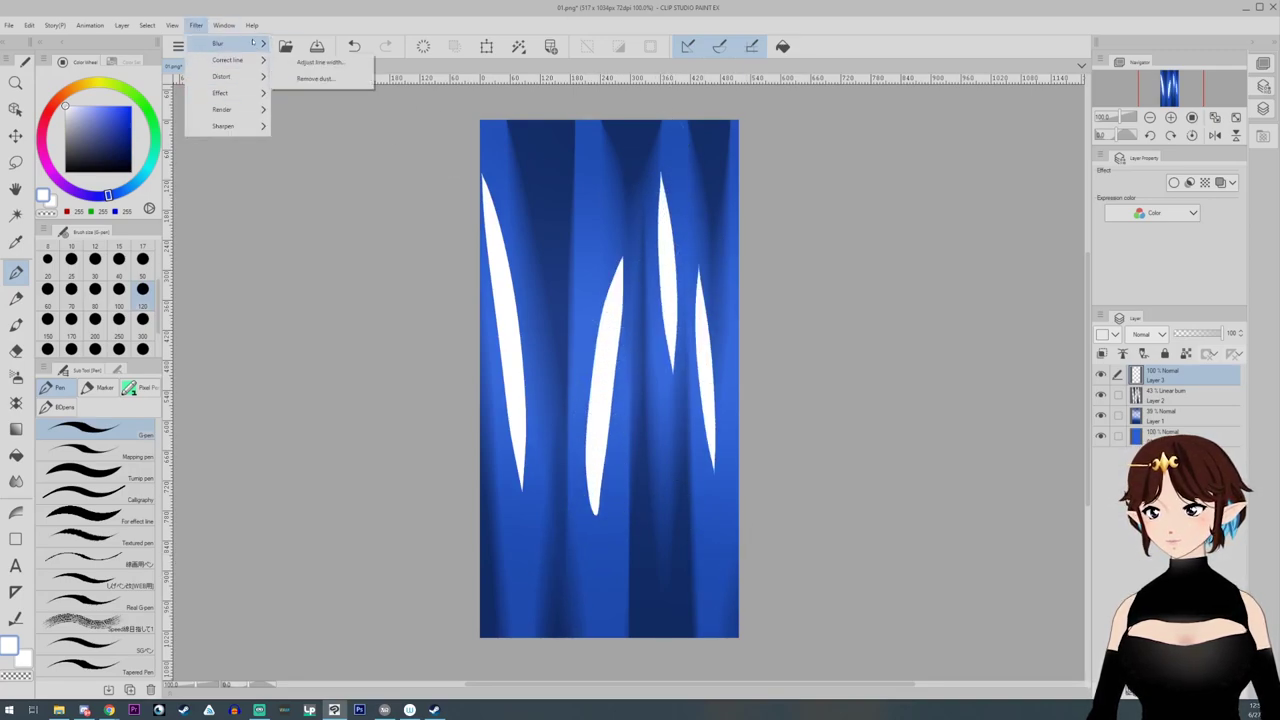
left_click(330, 98)
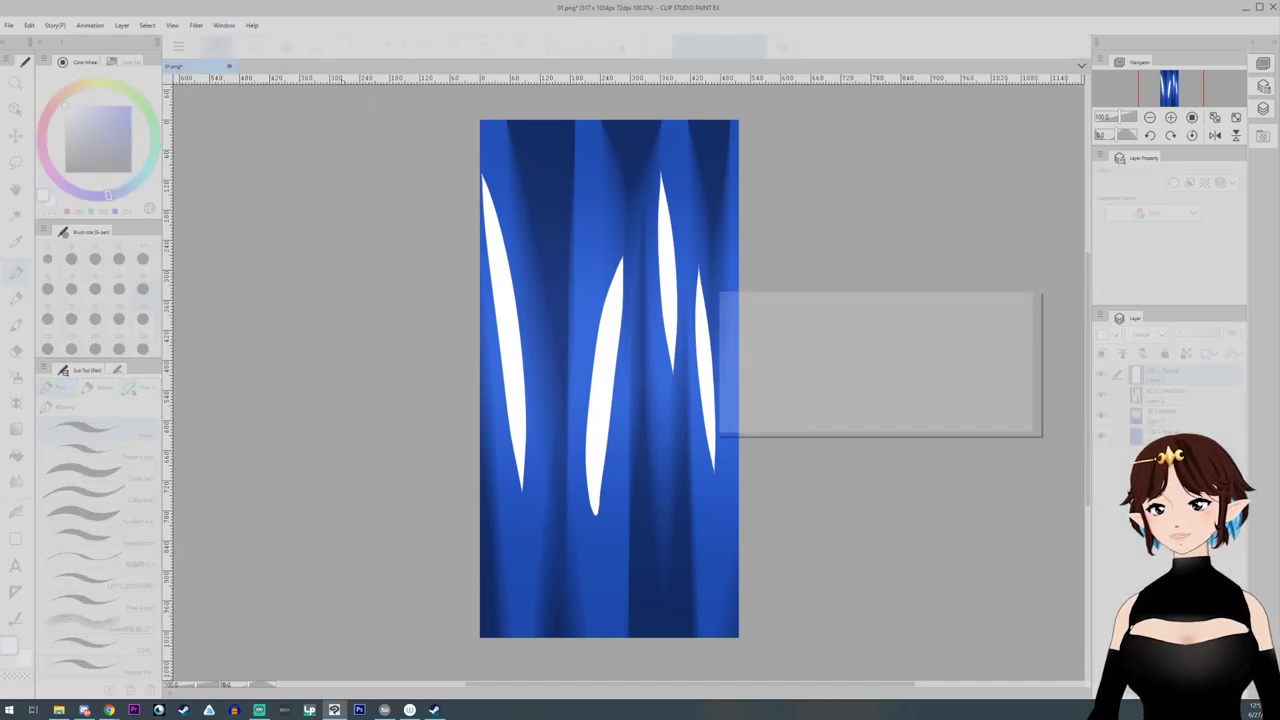
left_click(999, 321)
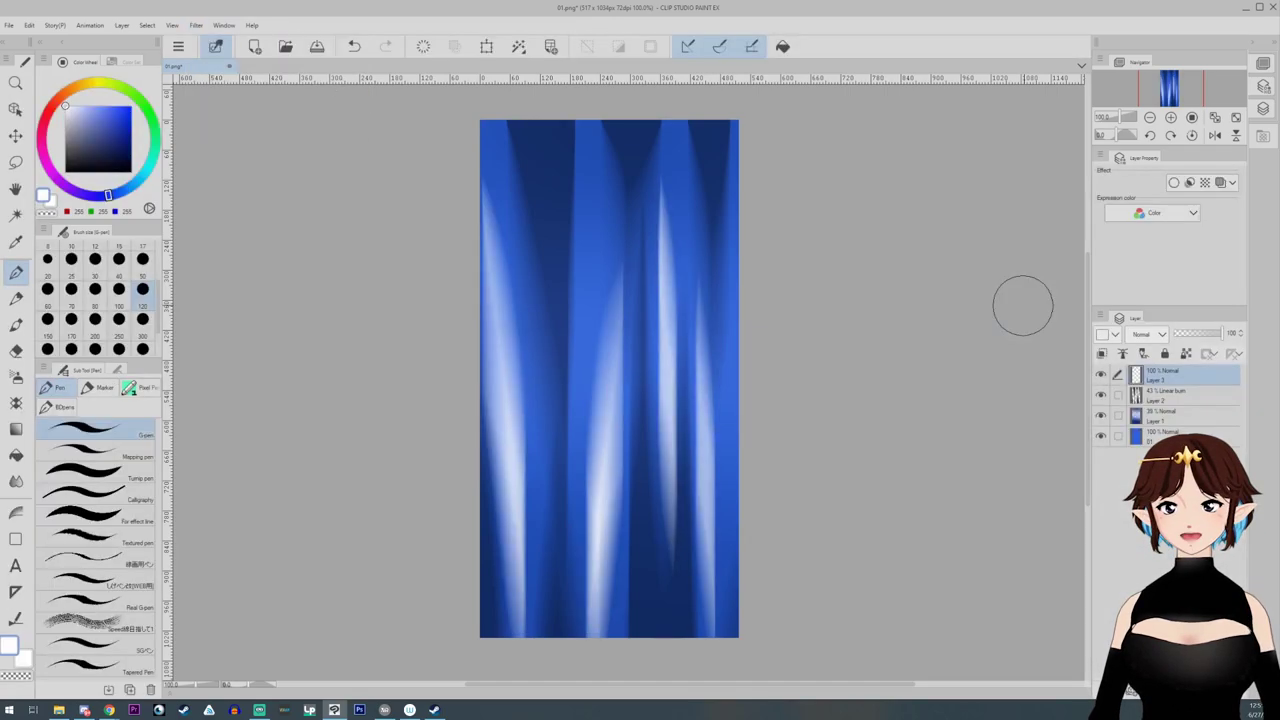
Step: Set the blurred highlight layer to Overlay blending at 63% opacity
left_click(1155, 334)
left_click(1137, 532)
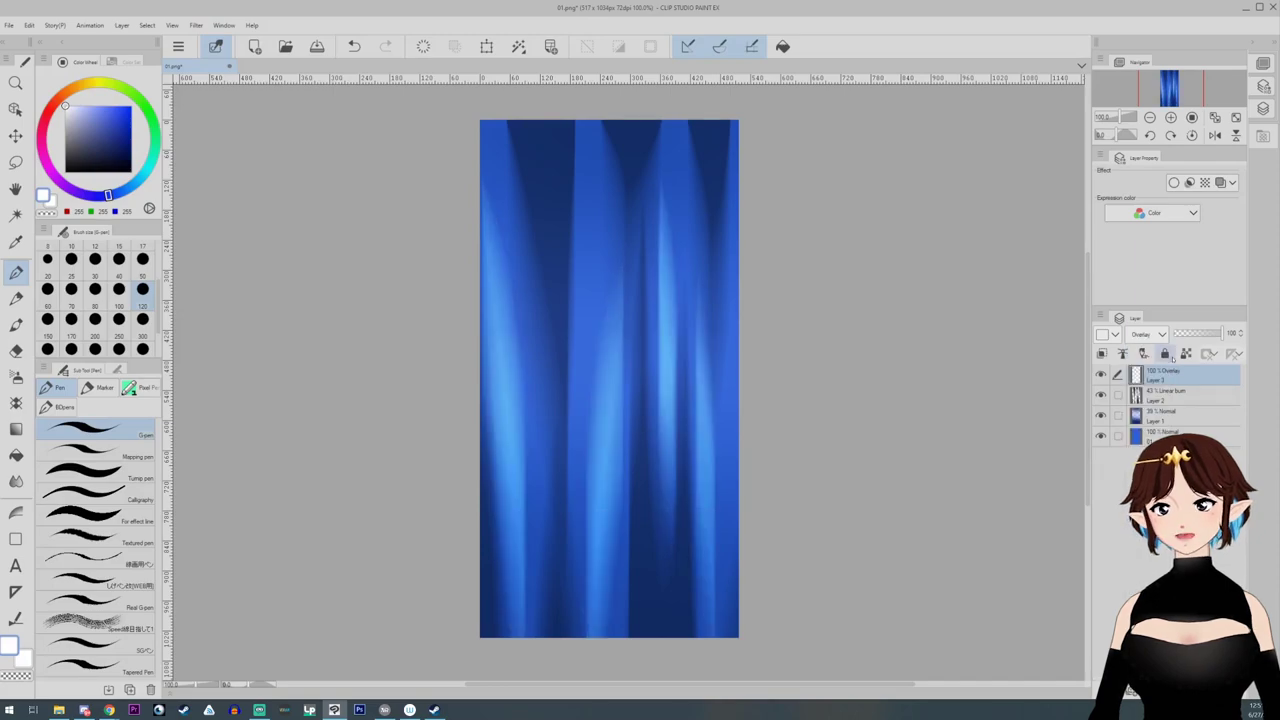
left_click_drag(1223, 333, 1211, 334)
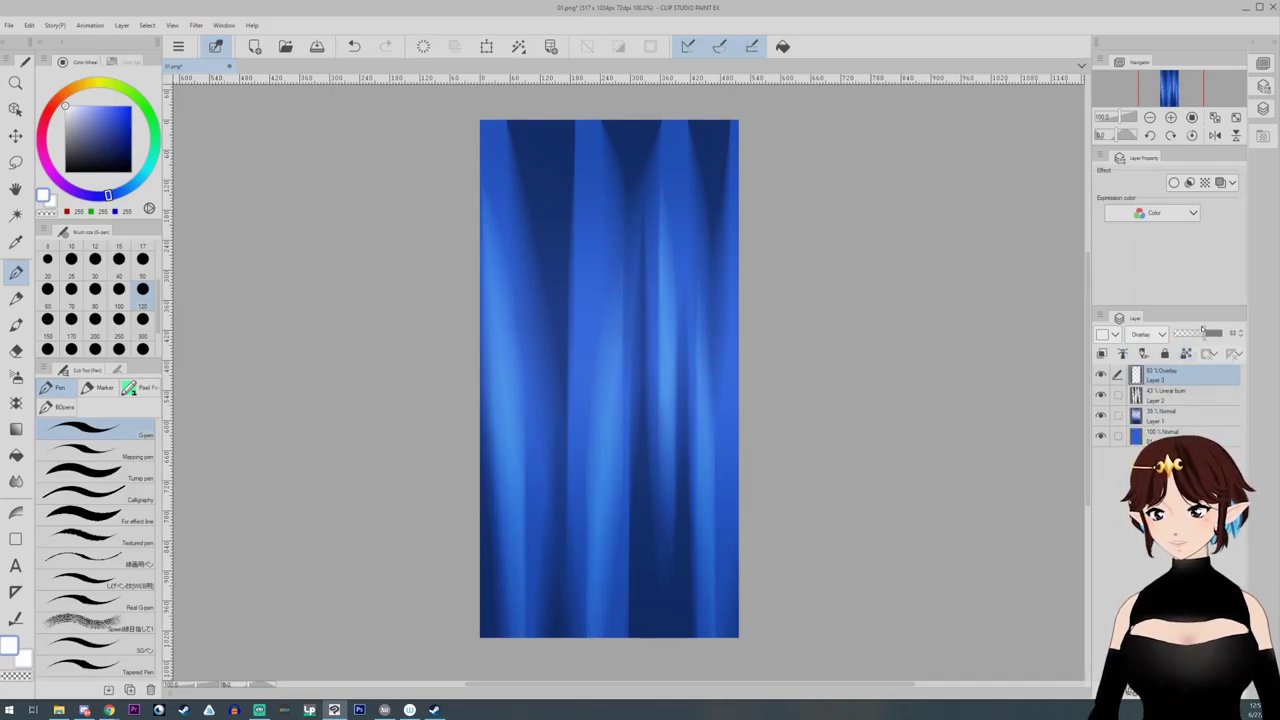
Step: Add a new layer and paint a row of short white vertical highlight strokes across the texture's middle with the G-pen at size 50
left_click(1131, 691)
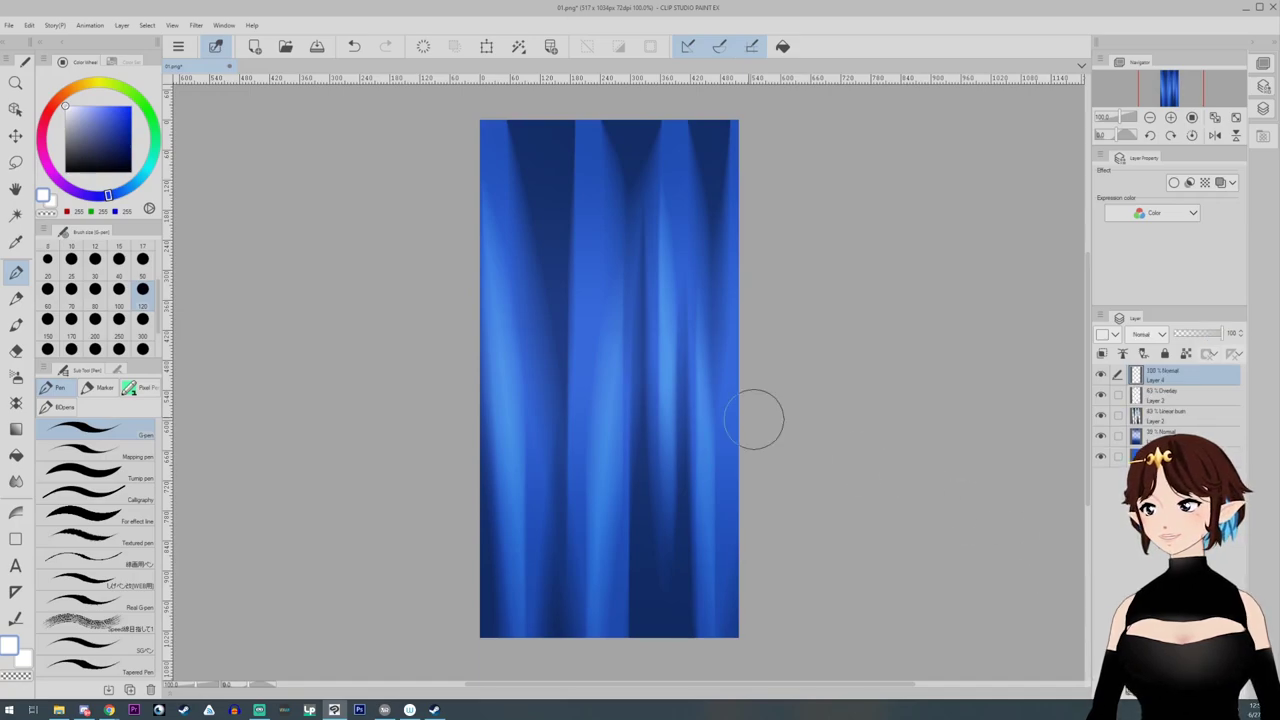
left_click(143, 262)
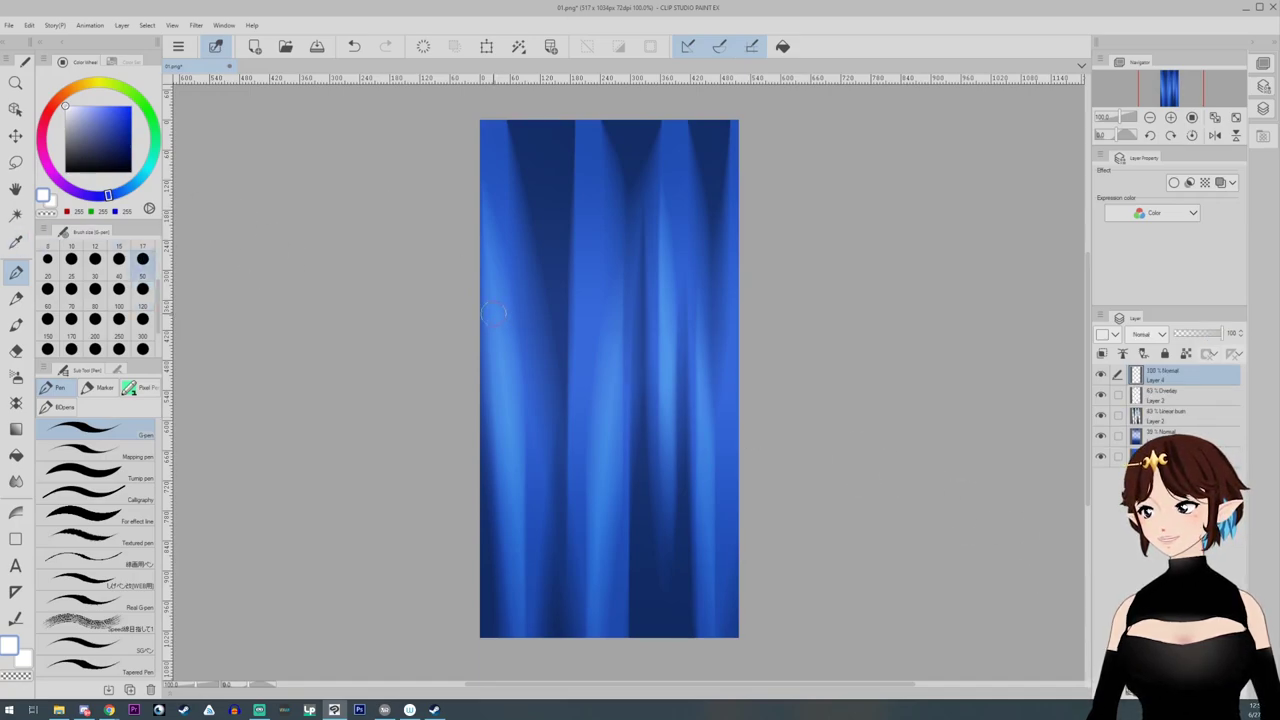
mouse_move(498, 316)
left_mouse_down()
mouse_move(504, 433)
mouse_move(523, 317)
mouse_move(522, 370)
left_mouse_up()
left_click_drag(537, 350, 537, 388)
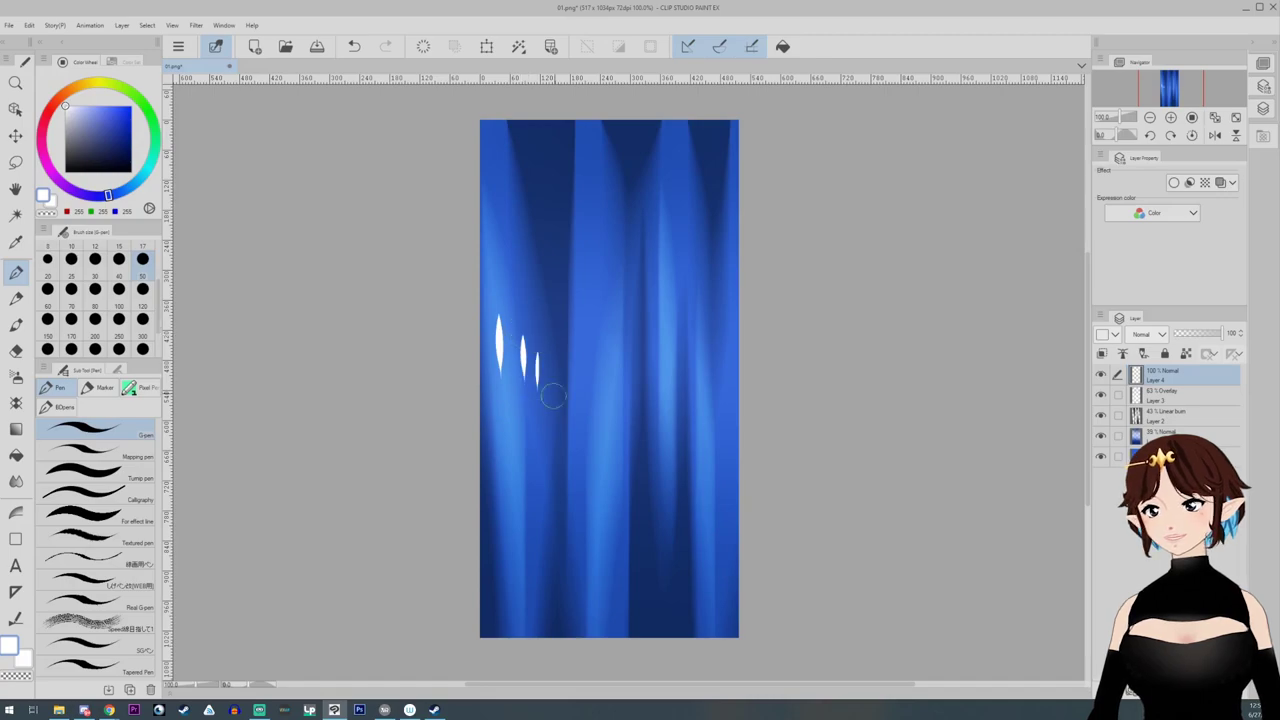
mouse_move(587, 302)
left_mouse_down()
mouse_move(587, 350)
mouse_move(602, 362)
left_mouse_up()
left_click_drag(614, 332, 614, 366)
mouse_move(665, 316)
left_mouse_down()
mouse_move(665, 372)
mouse_move(702, 352)
mouse_move(728, 370)
left_mouse_up()
Step: Set the short-highlight layer to Overlay blending at about 48% opacity
left_click(1148, 334)
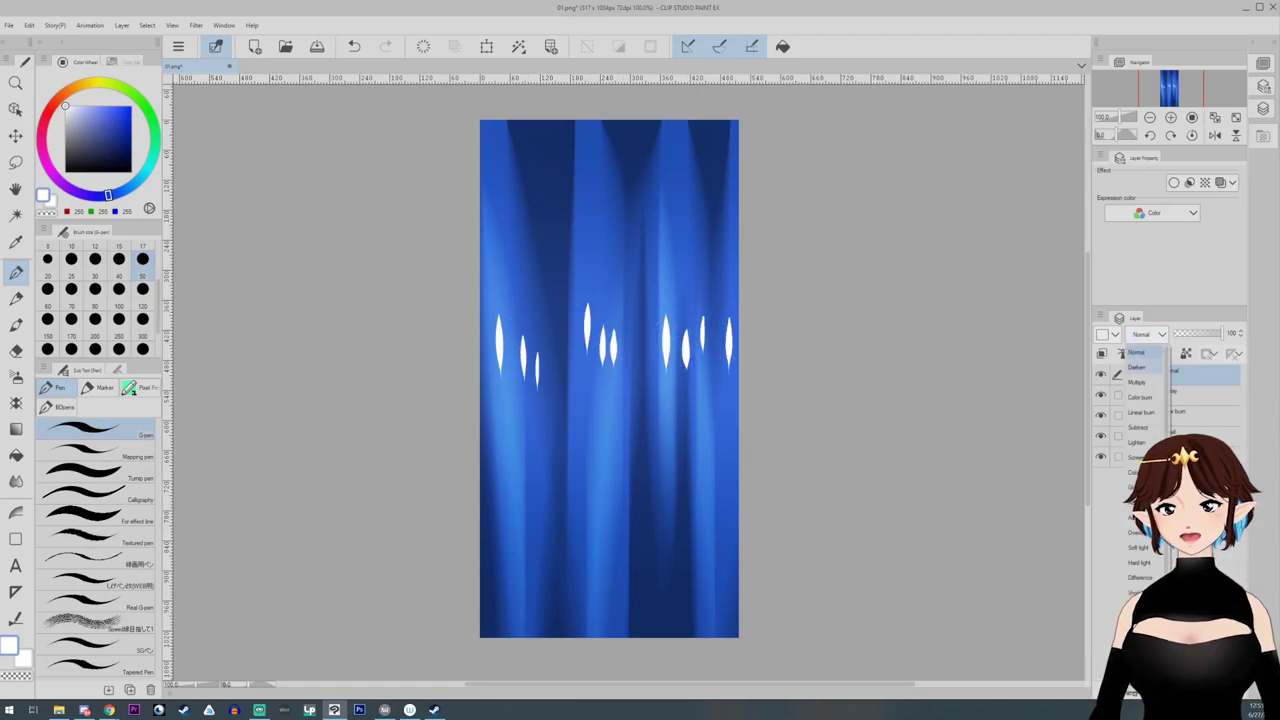
left_click(1144, 520)
left_click_drag(1221, 334, 1198, 334)
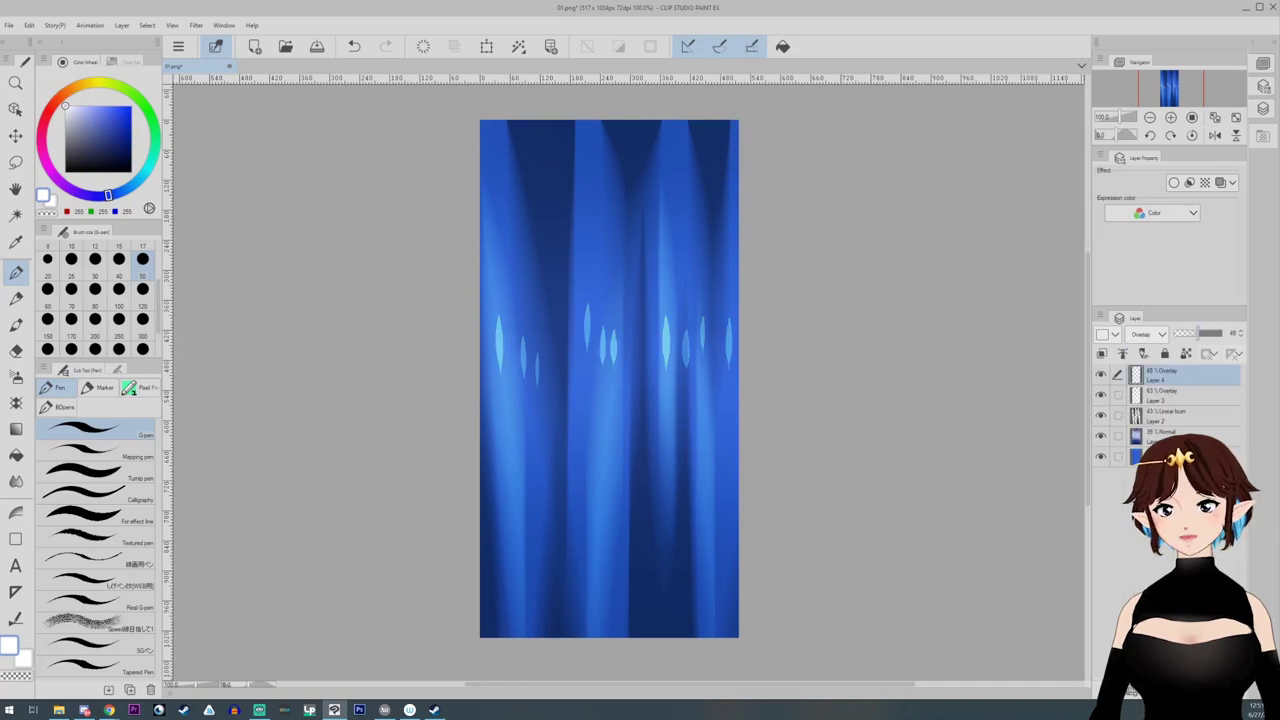
Step: Fade out the lower ends of the short highlights with the Smooth watercolor brush
key("b")
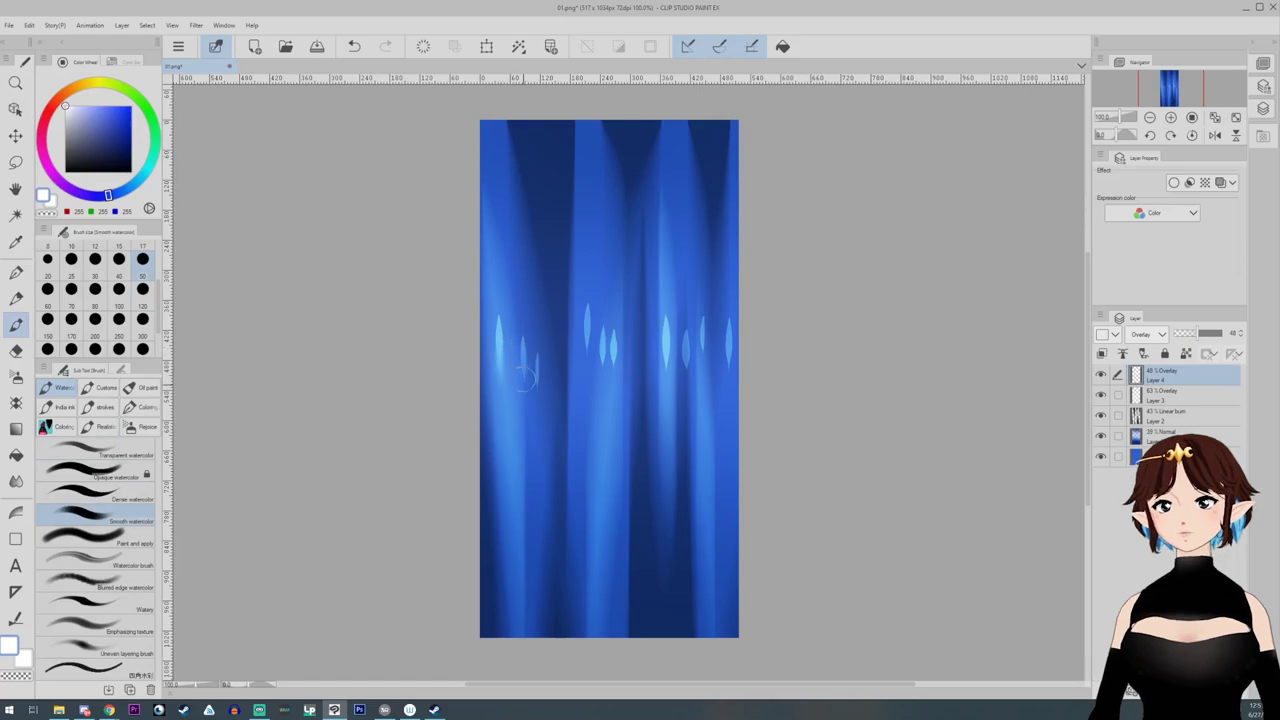
left_click_drag(665, 348, 667, 390)
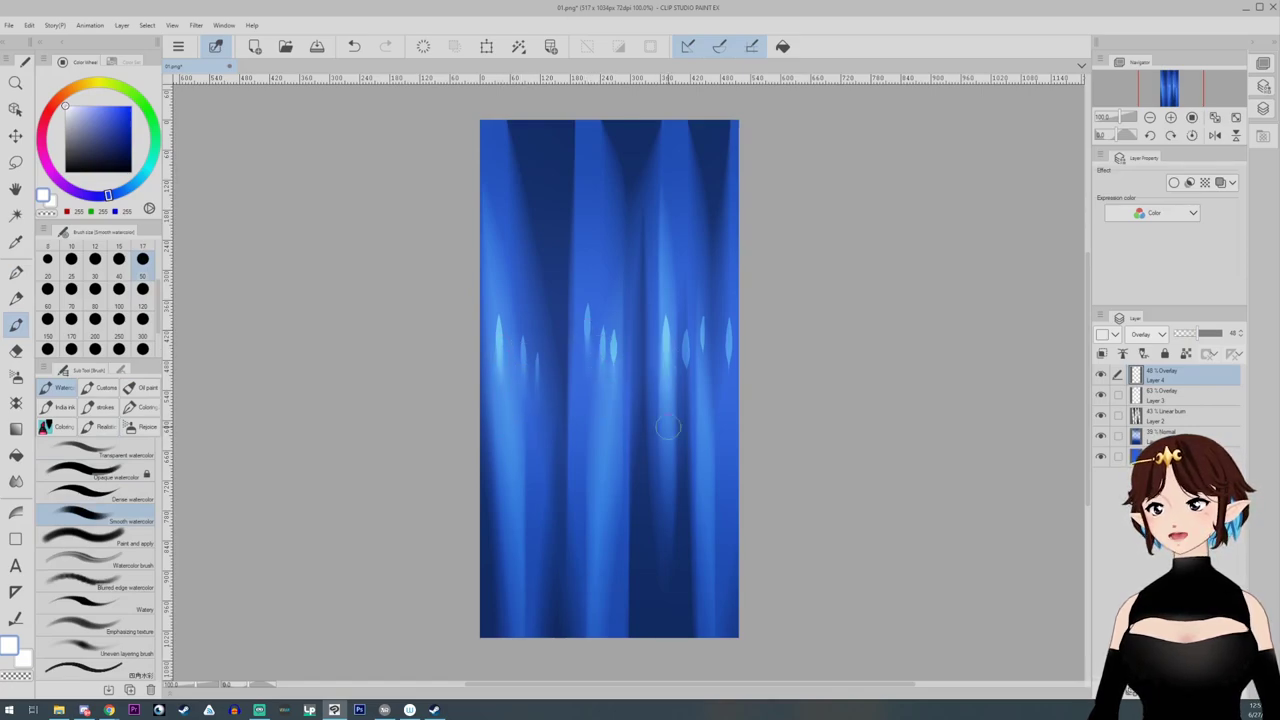
left_click_drag(727, 350, 729, 398)
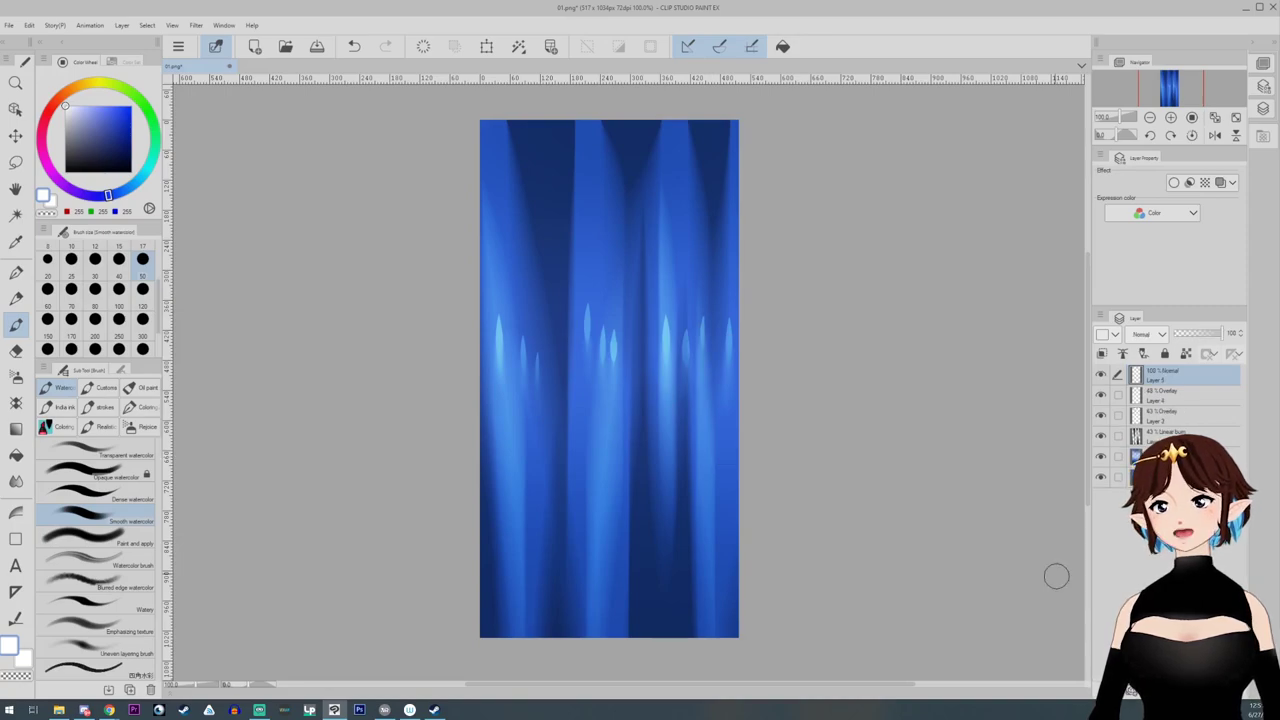
Step: Add a new layer and paint dark purple across the lower part of the texture with a very large Soft airbrush
left_click(117, 133)
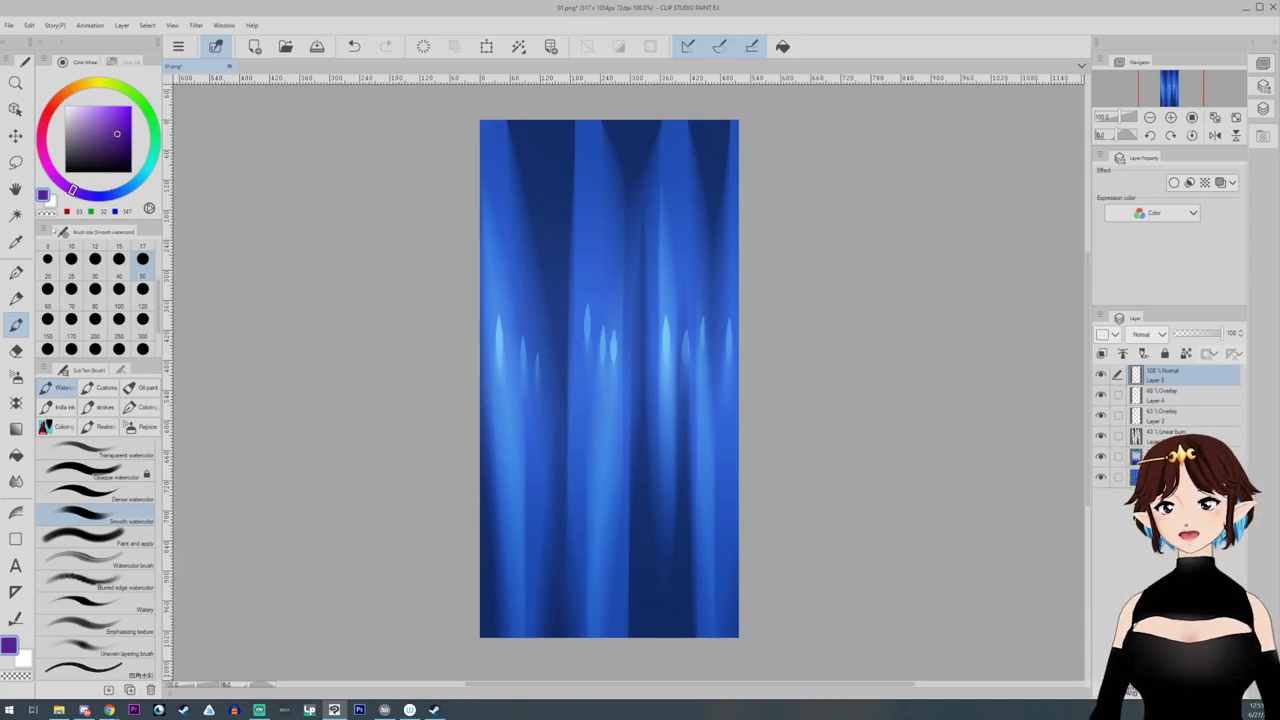
left_click(15, 376)
left_click(142, 348)
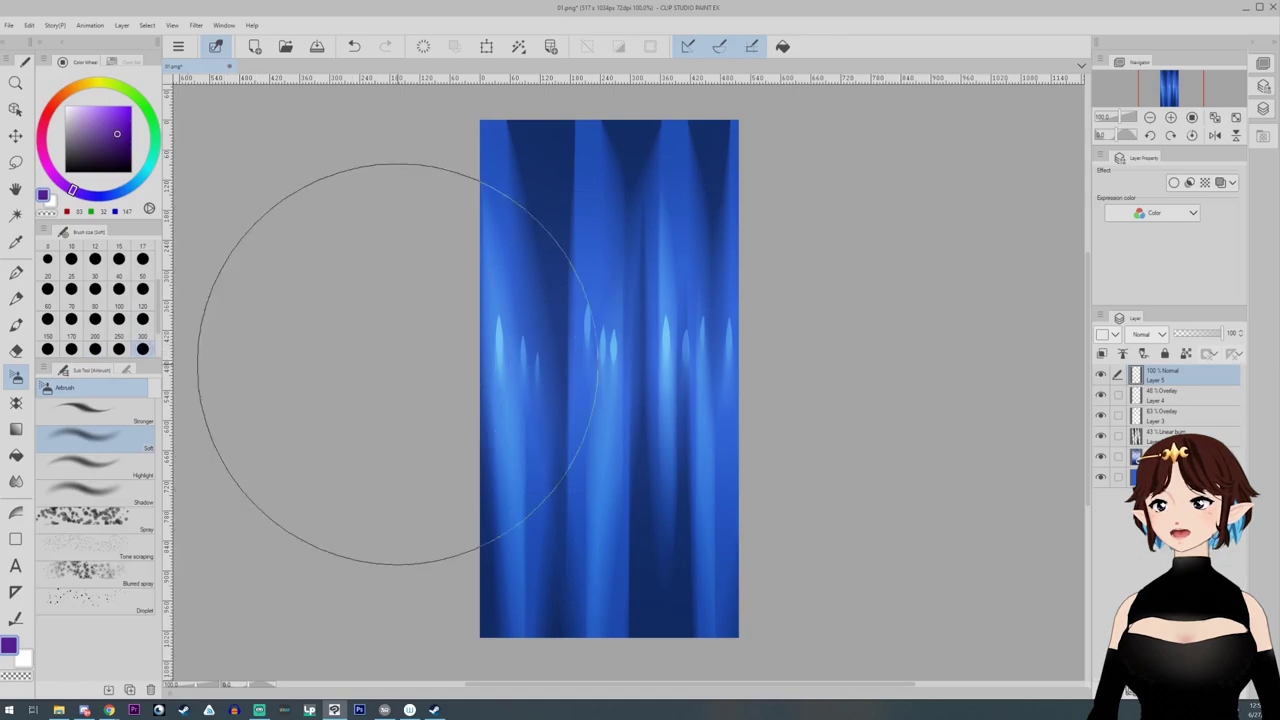
mouse_move(500, 640)
left_mouse_down()
mouse_move(792, 653)
mouse_move(487, 641)
left_mouse_up()
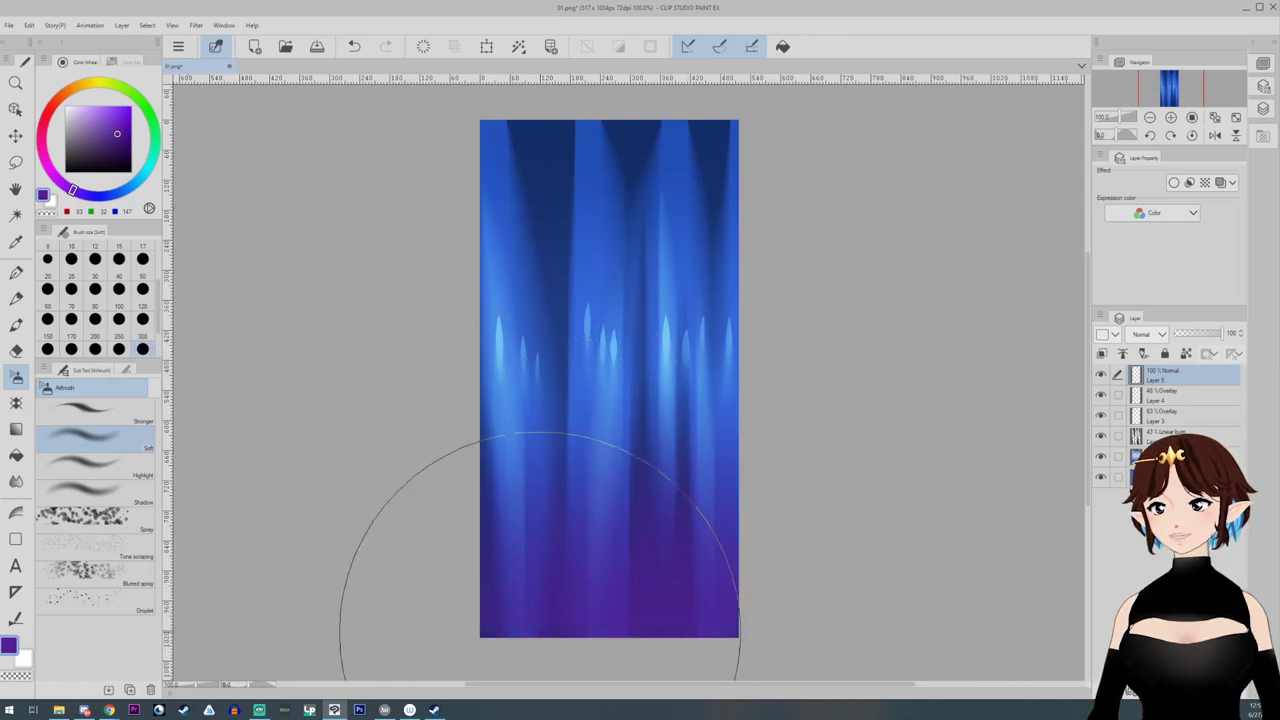
Step: Set the purple layer to Linear burn blending at 52% opacity
left_click(1148, 334)
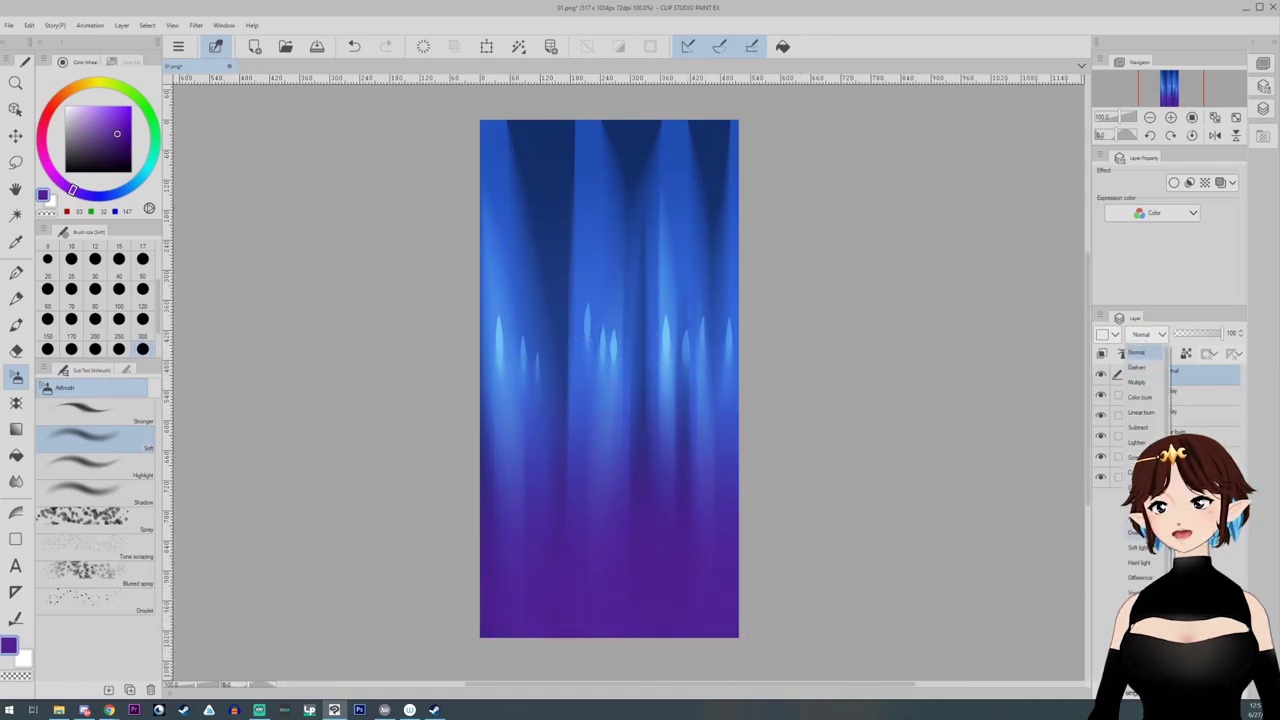
scroll(1140, 420, "down", 3)
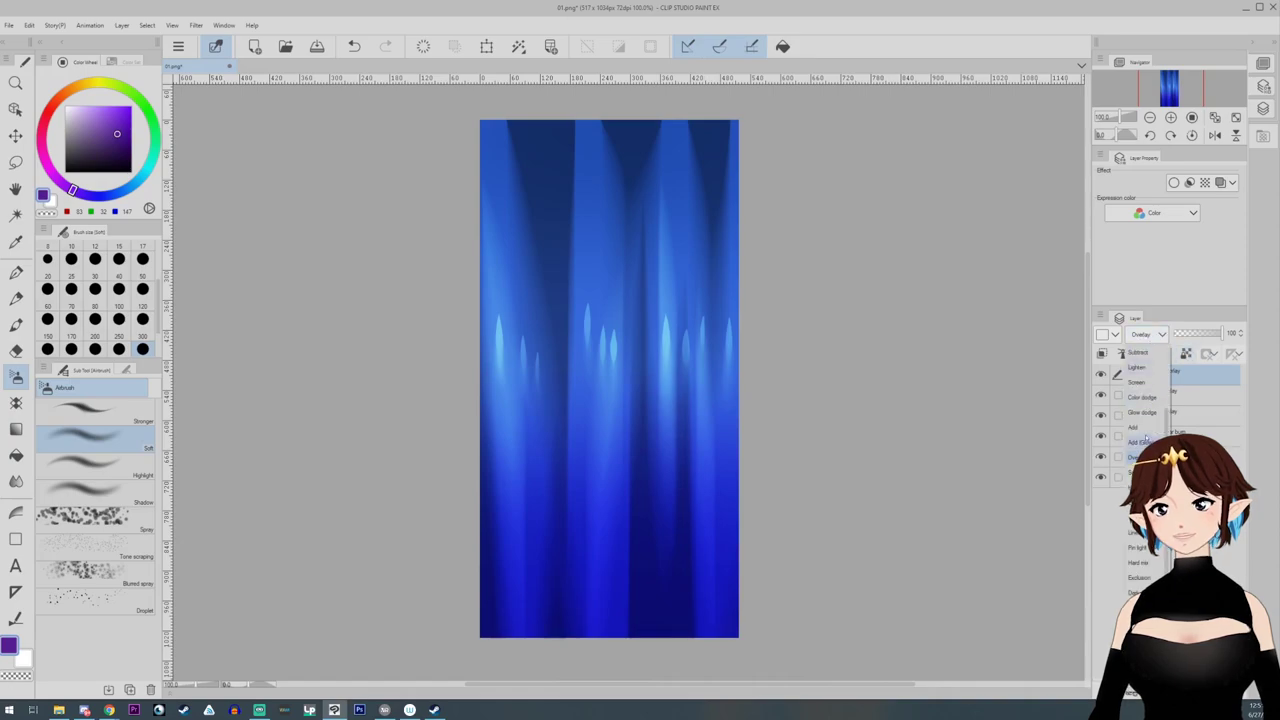
scroll(1142, 382, "up", 3)
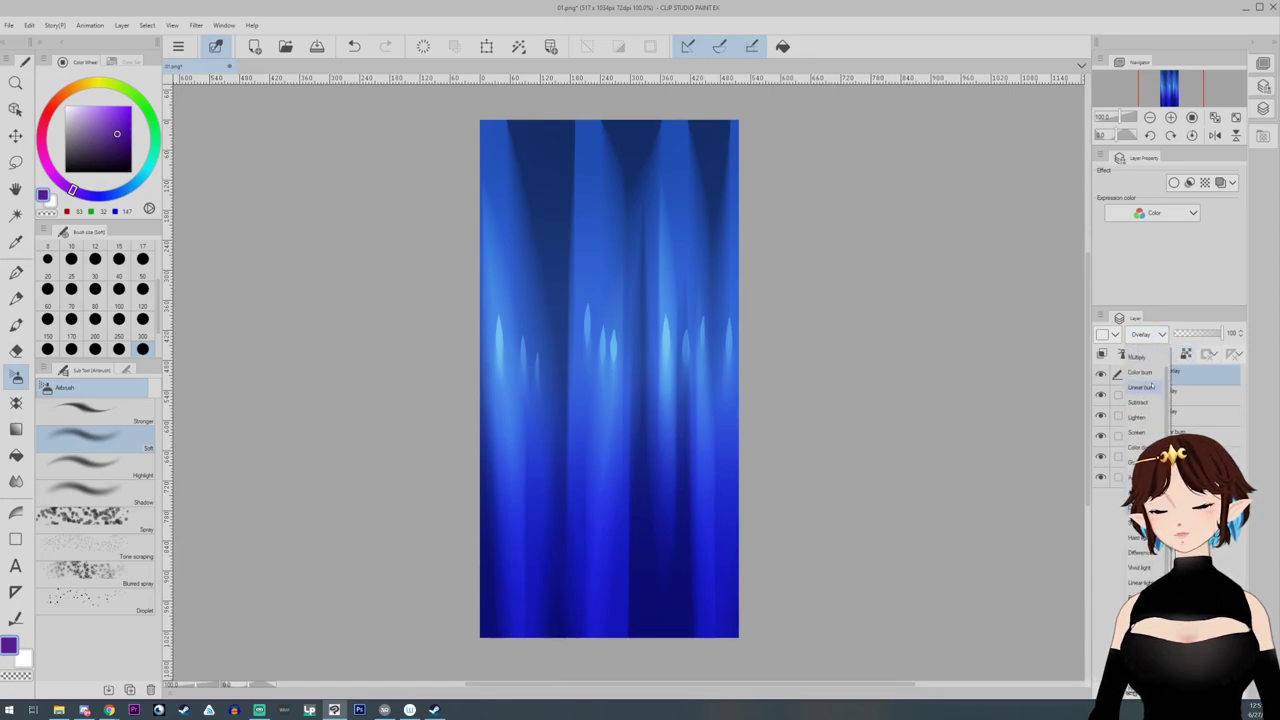
left_click(1142, 382)
left_click(1199, 334)
left_click_drag(1199, 334, 1198, 334)
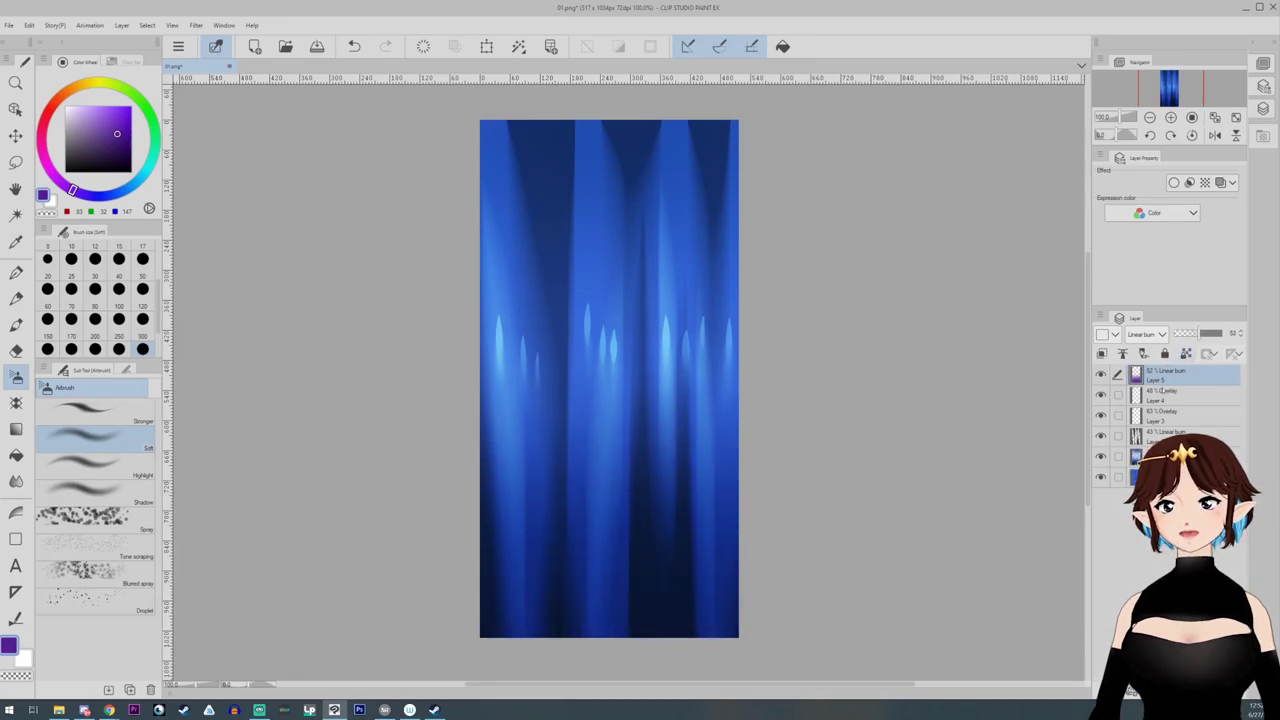
Step: Clear the purple layer and airbrush purple across the texture's top instead, with the layer's opacity at 67%
left_click(423, 46)
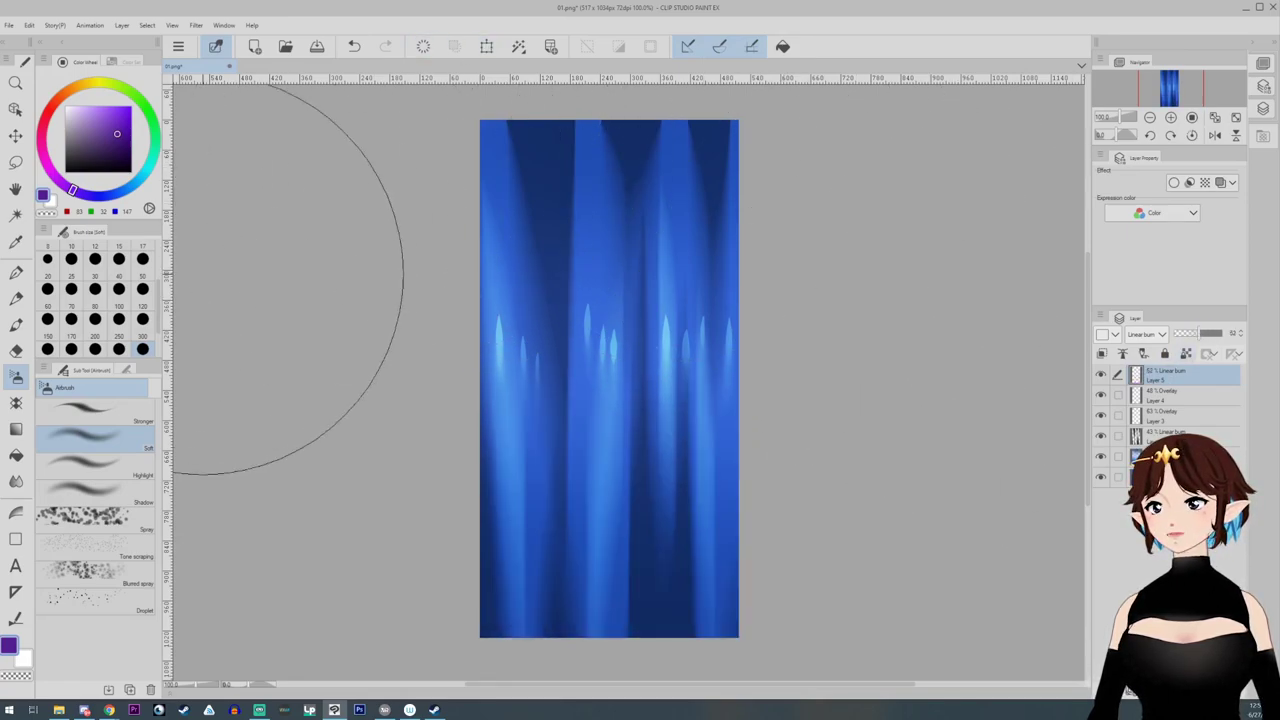
left_click(143, 323)
mouse_move(446, 128)
left_mouse_down()
mouse_move(864, 164)
mouse_move(730, 144)
mouse_move(486, 154)
mouse_move(589, 209)
mouse_move(661, 174)
left_mouse_up()
left_click(143, 349)
left_click_drag(446, 152, 755, 142)
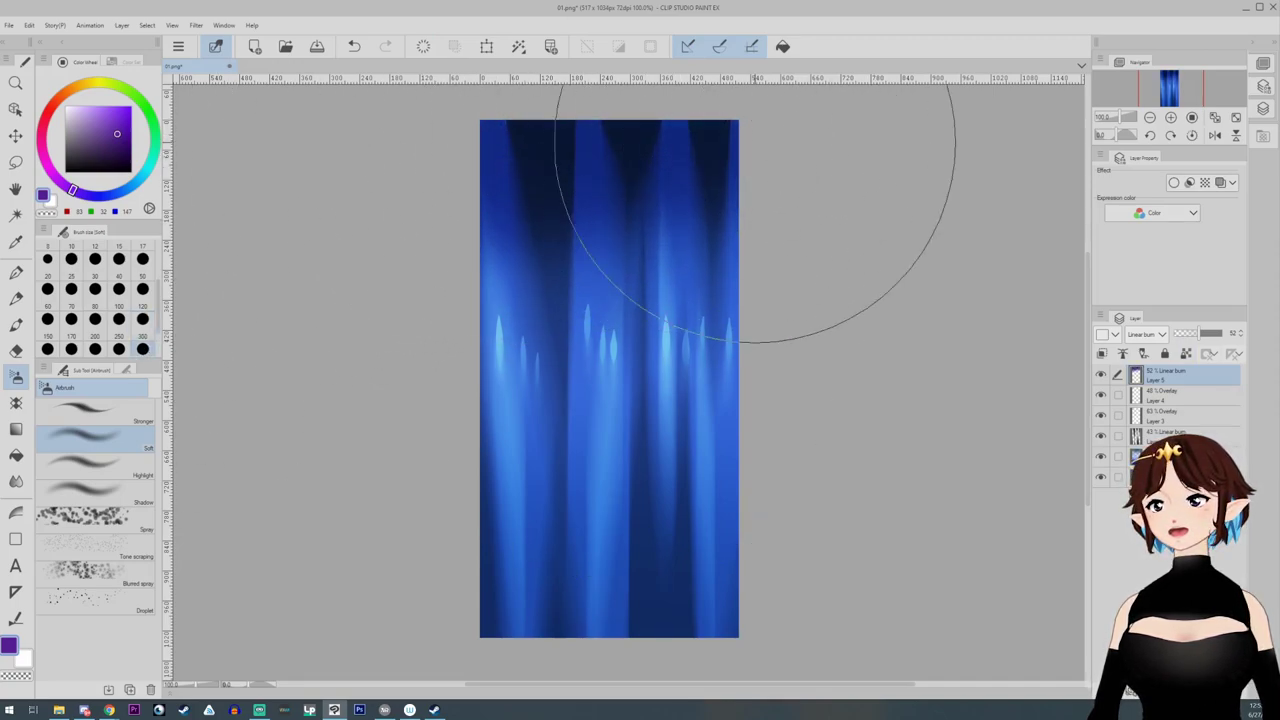
left_click_drag(1200, 333, 1214, 333)
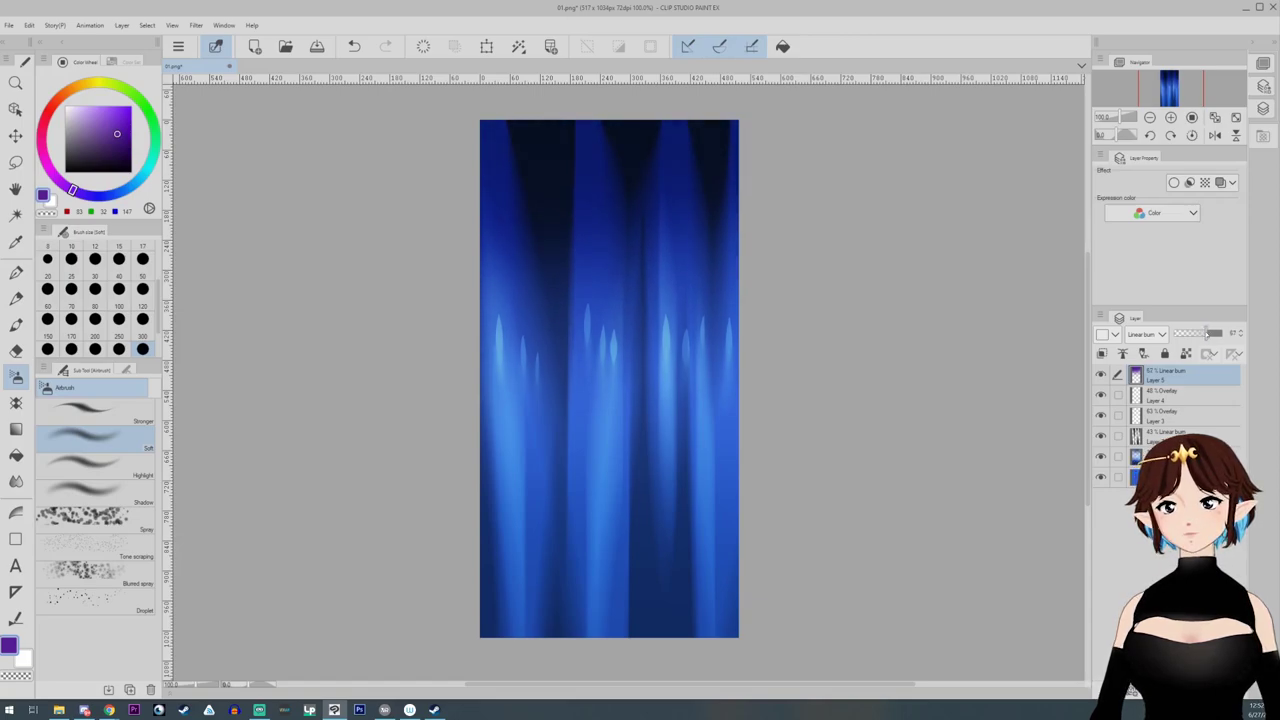
Step: Add a new layer and airbrush soft white along the texture's bottom edge with the Soft airbrush at size 300
left_click(1111, 692)
left_click(66, 107)
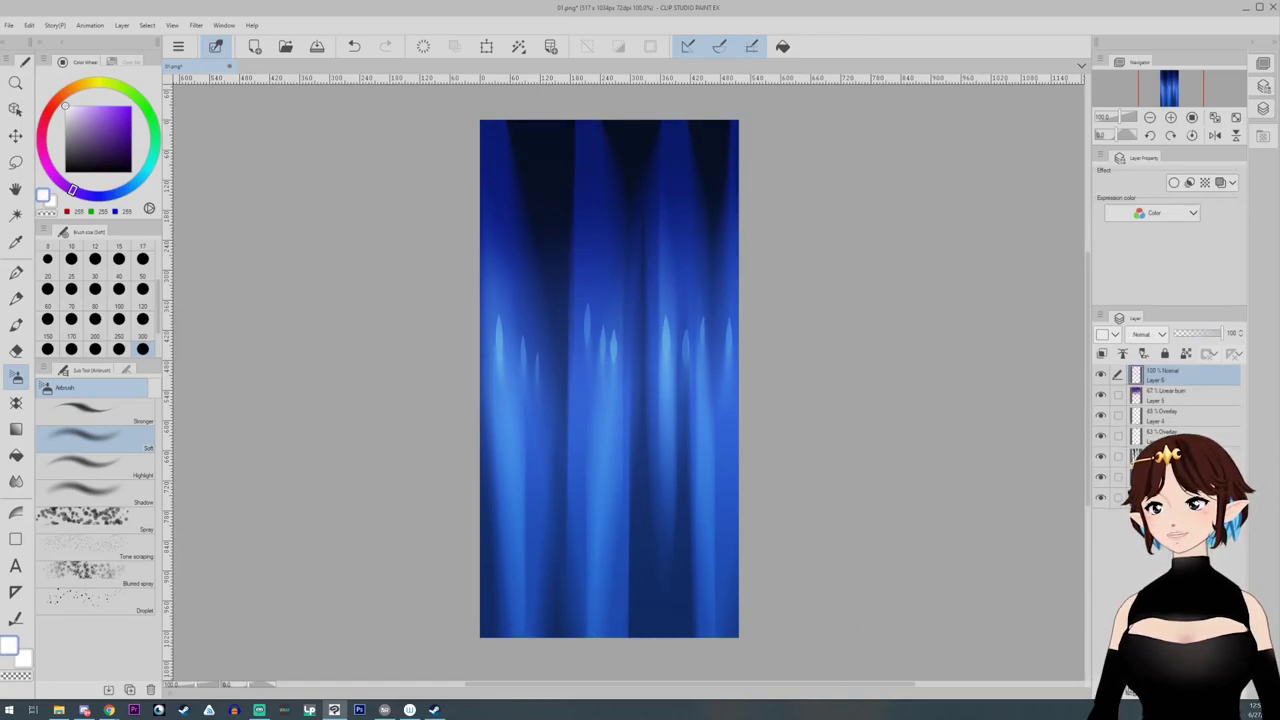
left_click(143, 321)
mouse_move(426, 636)
left_mouse_down()
mouse_move(487, 653)
mouse_move(594, 597)
mouse_move(718, 619)
mouse_move(745, 645)
mouse_move(500, 640)
left_mouse_up()
Step: Try the Color dodge and Glow dodge blending modes on the white bottom-glow layer
left_click(1148, 334)
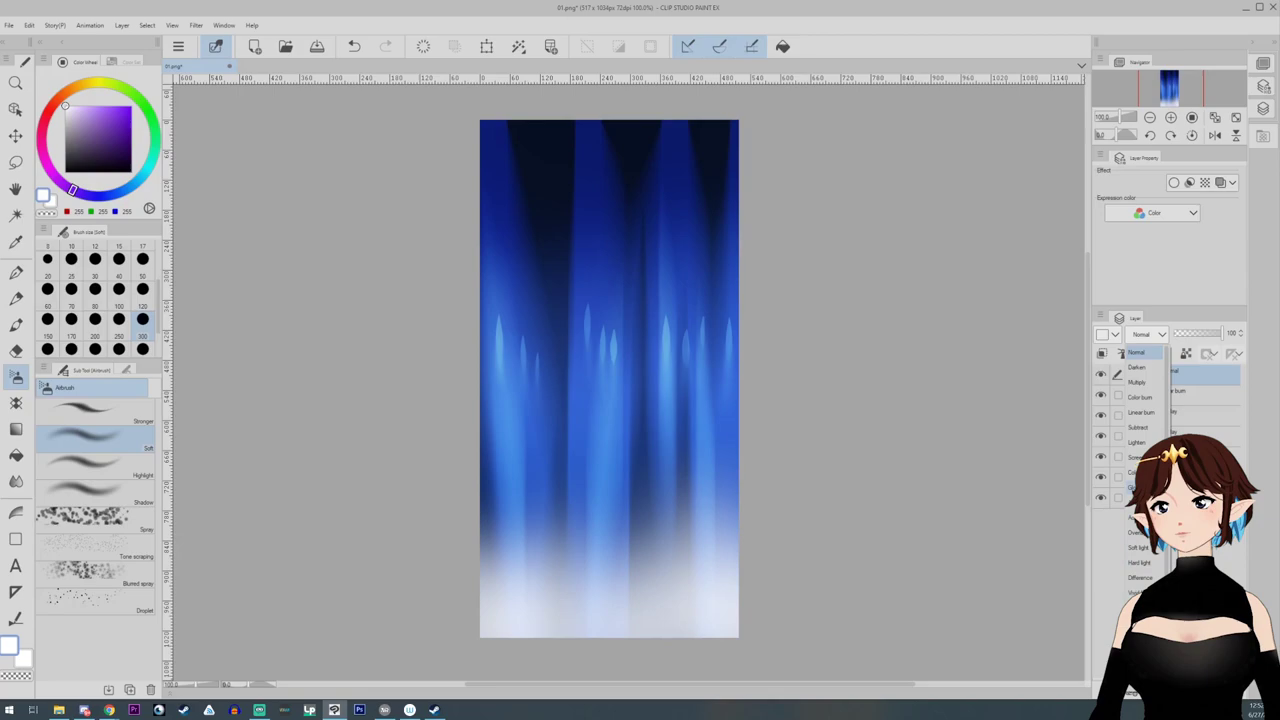
left_click(1138, 472)
left_click(1148, 334)
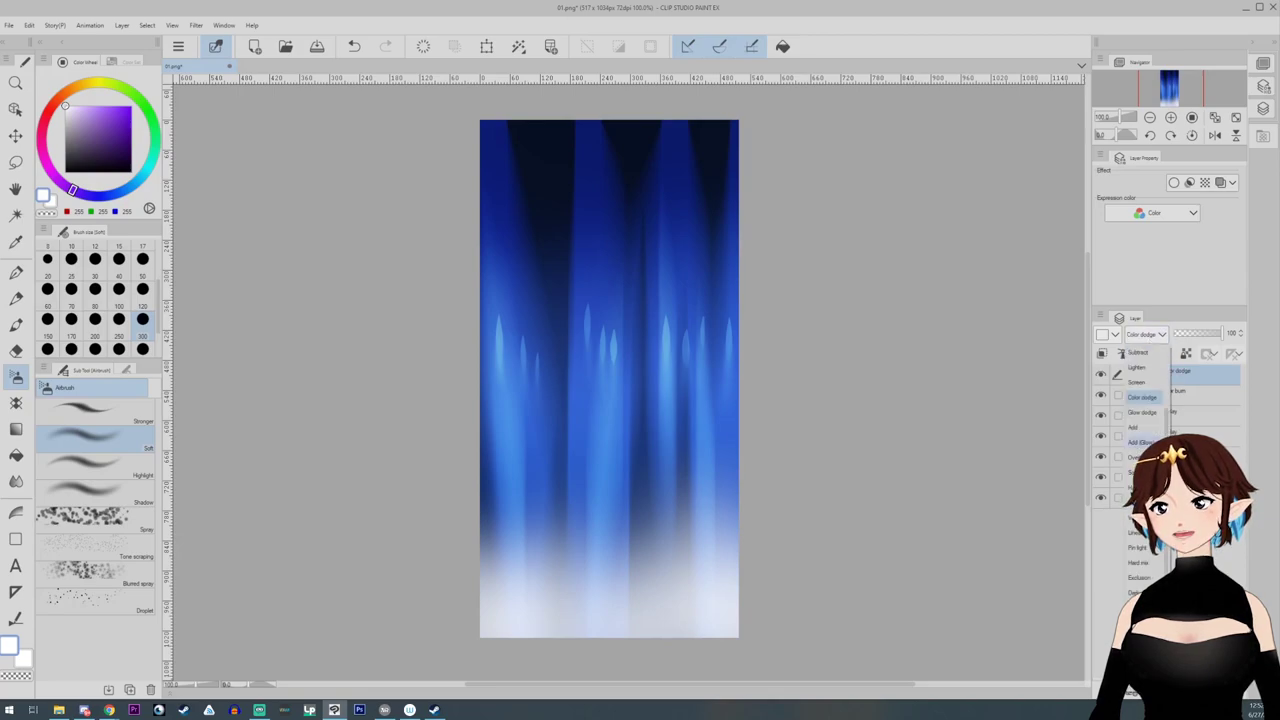
left_click(1152, 413)
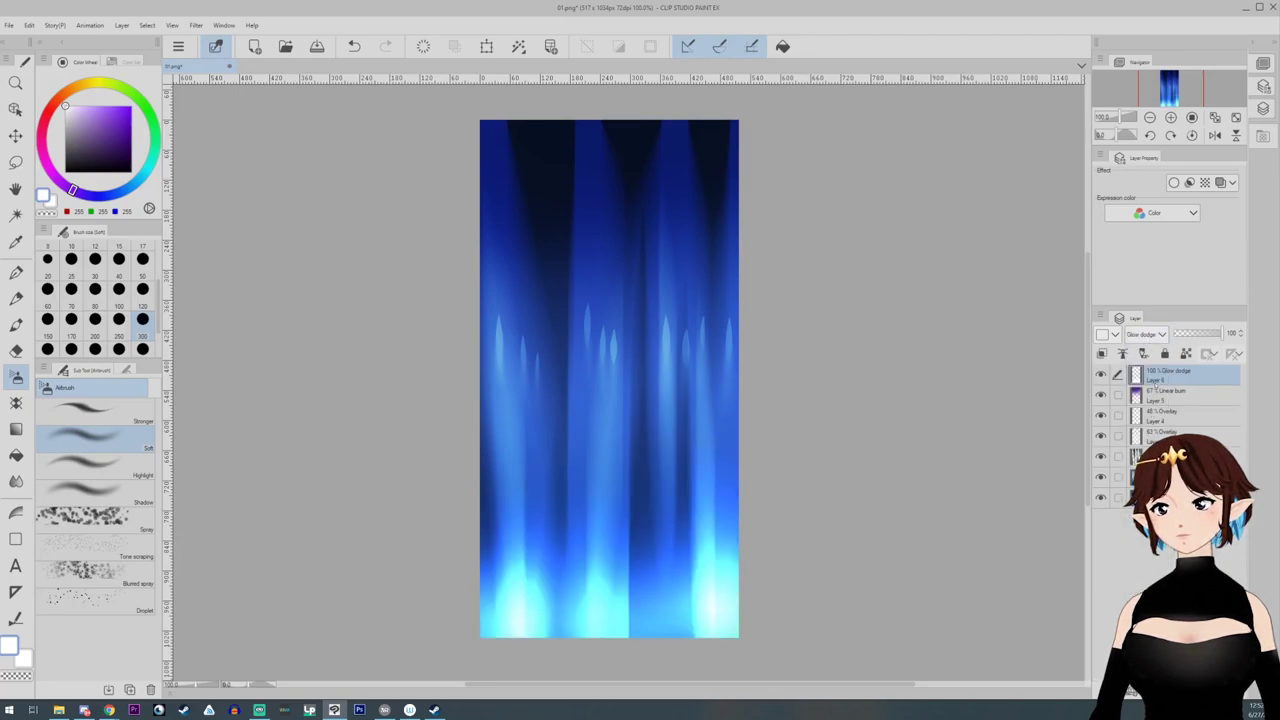
Step: Set the white bottom-glow layer to Overlay blending at 100% opacity
left_click(1147, 335)
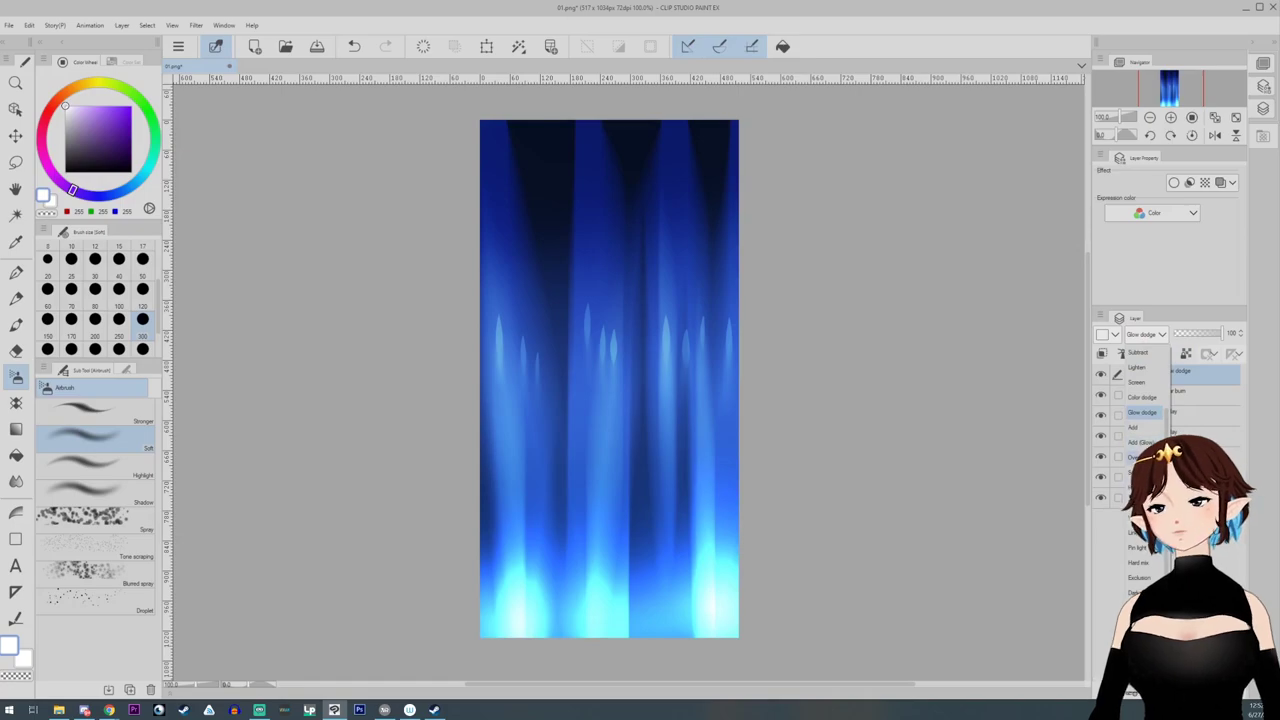
left_click(1138, 457)
left_click_drag(1205, 336, 1239, 336)
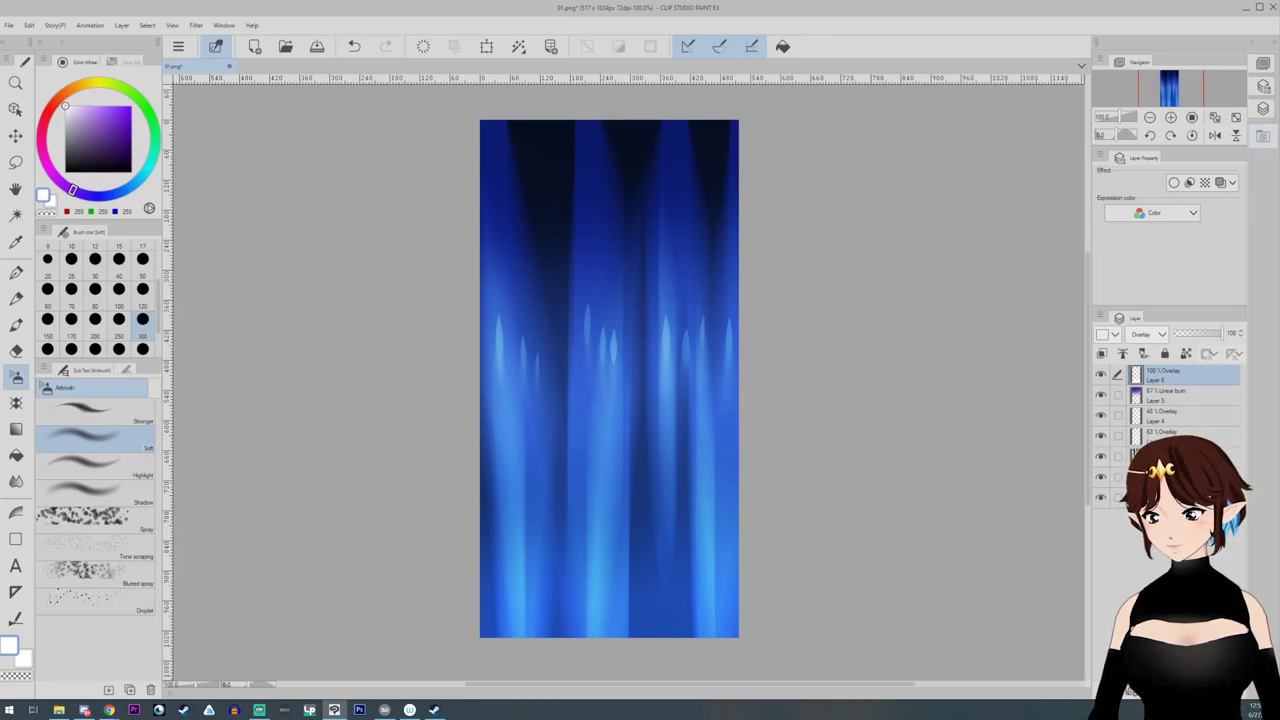
Step: Airbrush a soft white horizontal band across the middle on a new layer, set to Overlay at about 68% opacity
left_click(1104, 691)
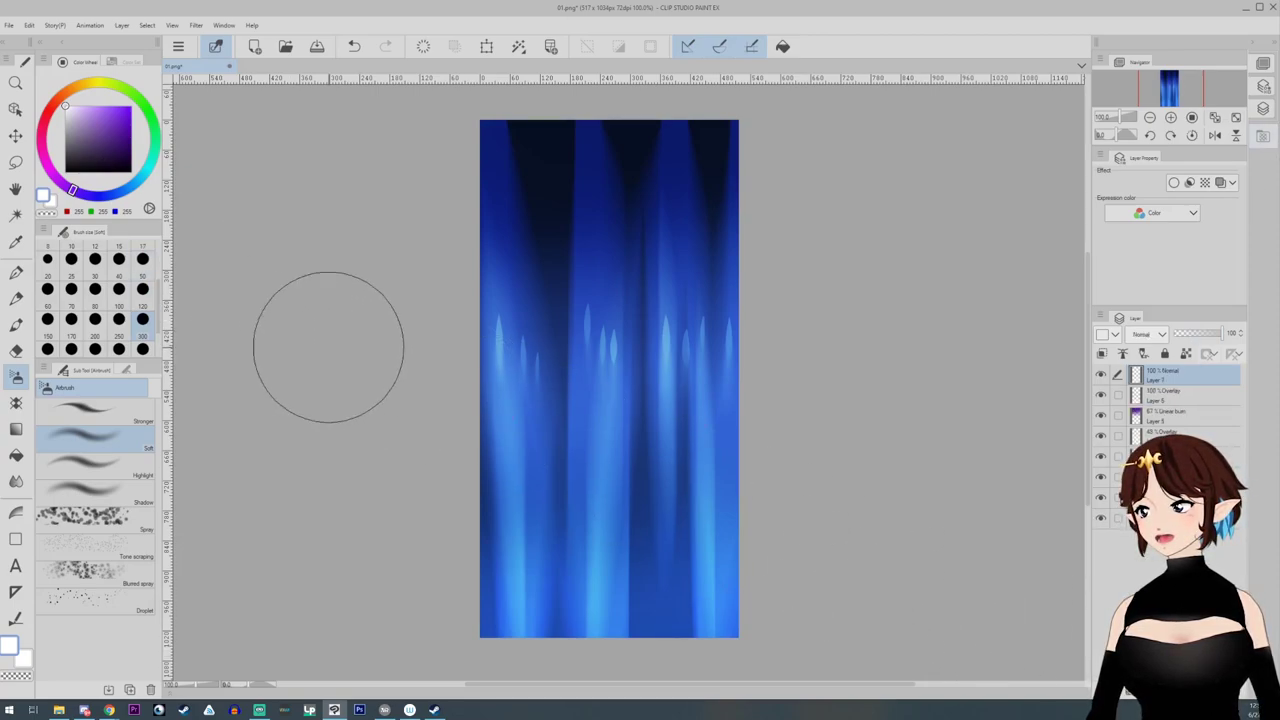
mouse_move(328, 346)
left_mouse_down()
mouse_move(459, 371)
mouse_move(855, 385)
mouse_move(416, 369)
mouse_move(551, 346)
left_mouse_up()
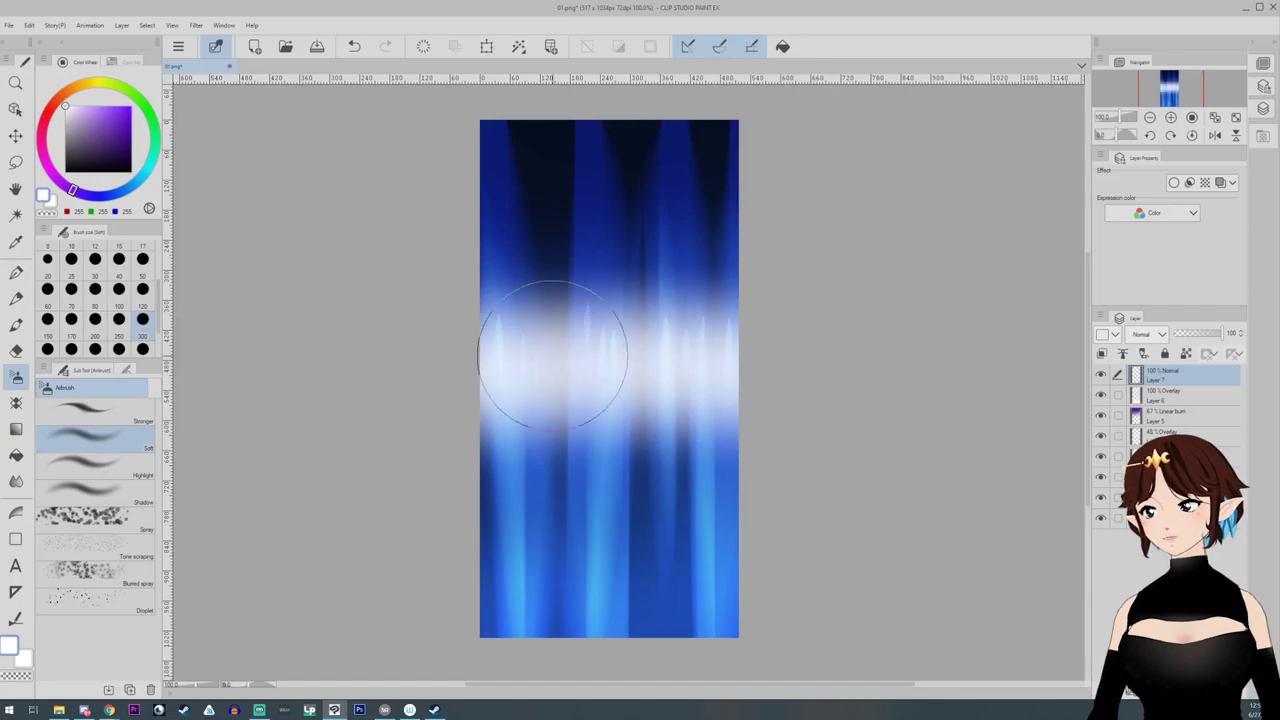
left_click(1141, 335)
left_click(1137, 533)
left_click_drag(1217, 335, 1208, 338)
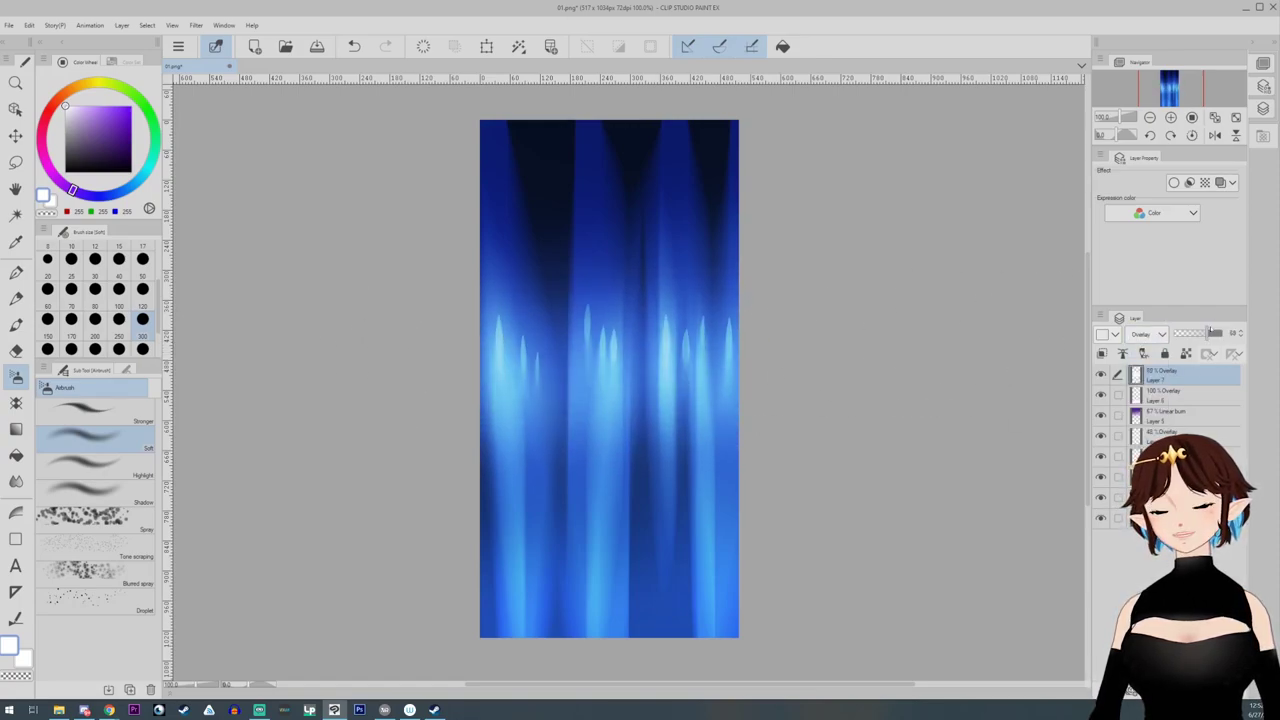
Step: Export the texture as a single-layer PNG named 00.png in the hair folder, keeping the default export settings
left_click(8, 25)
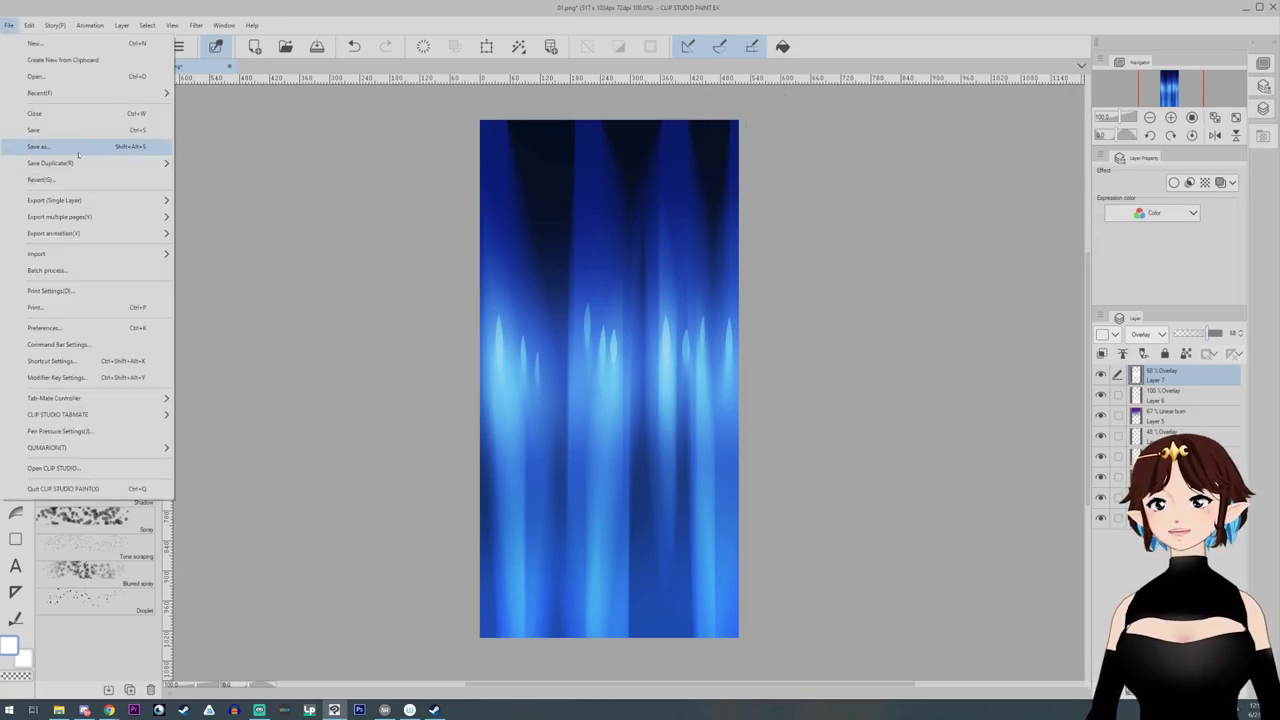
mouse_move(80, 200)
left_click(230, 235)
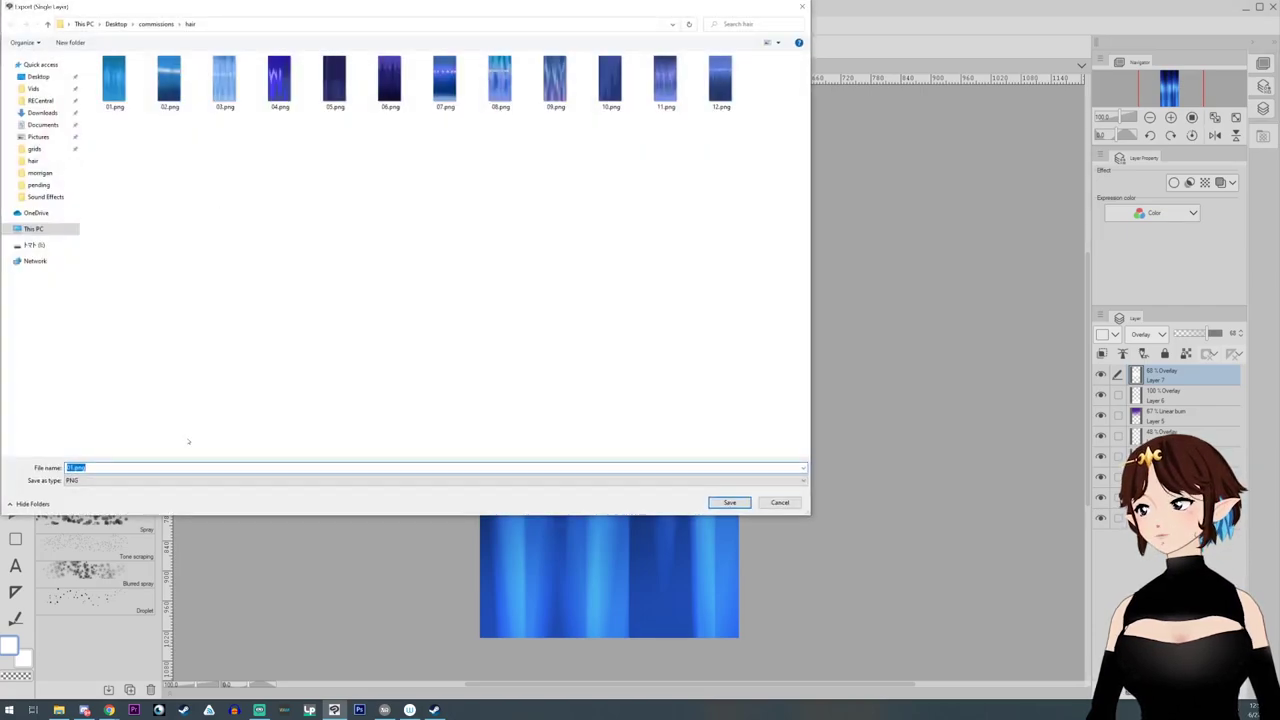
type("13")
key("Return")
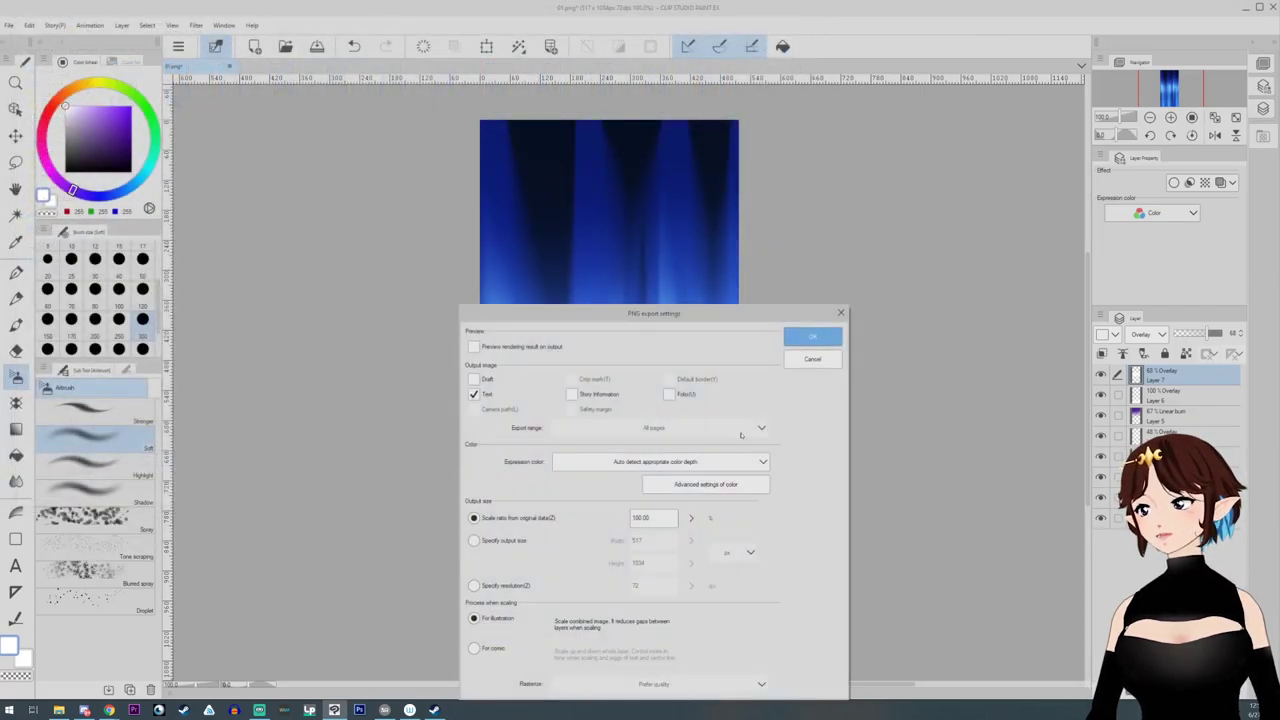
left_click(816, 340)
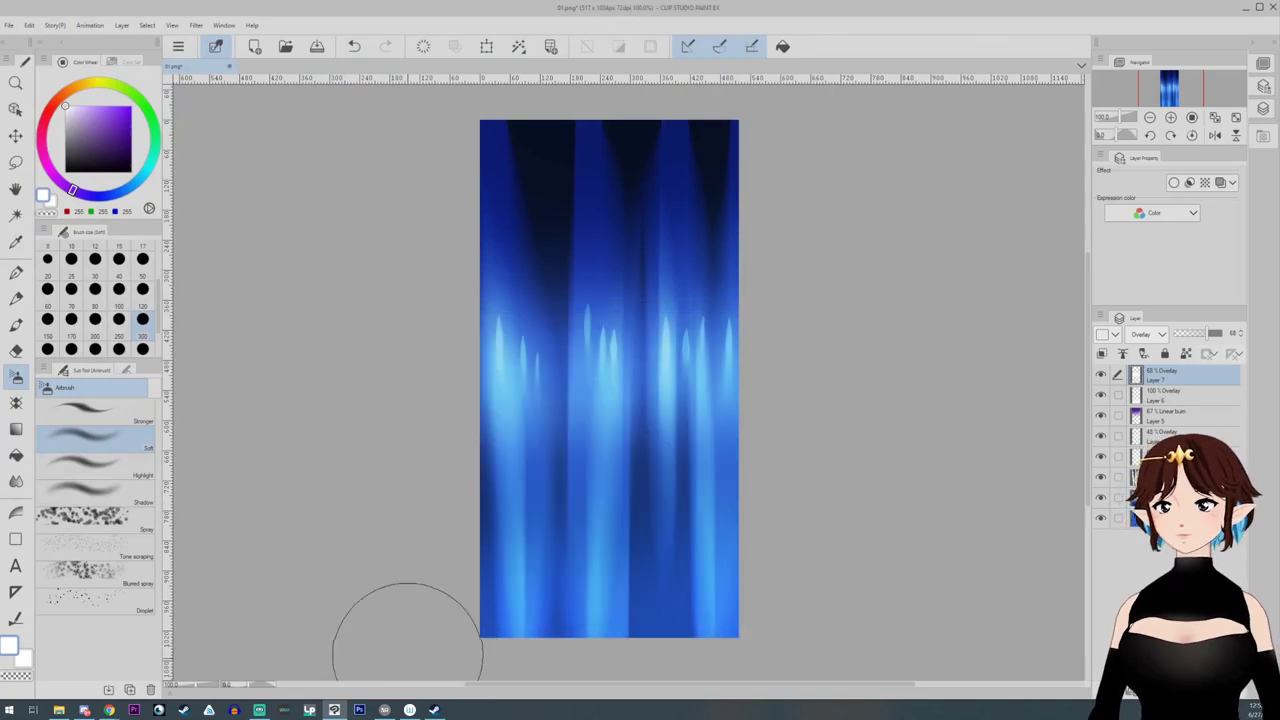
Step: Switch to VRoid Studio, import 00.png into the top hair texture layer, and inspect it around the head
left_click(385, 710)
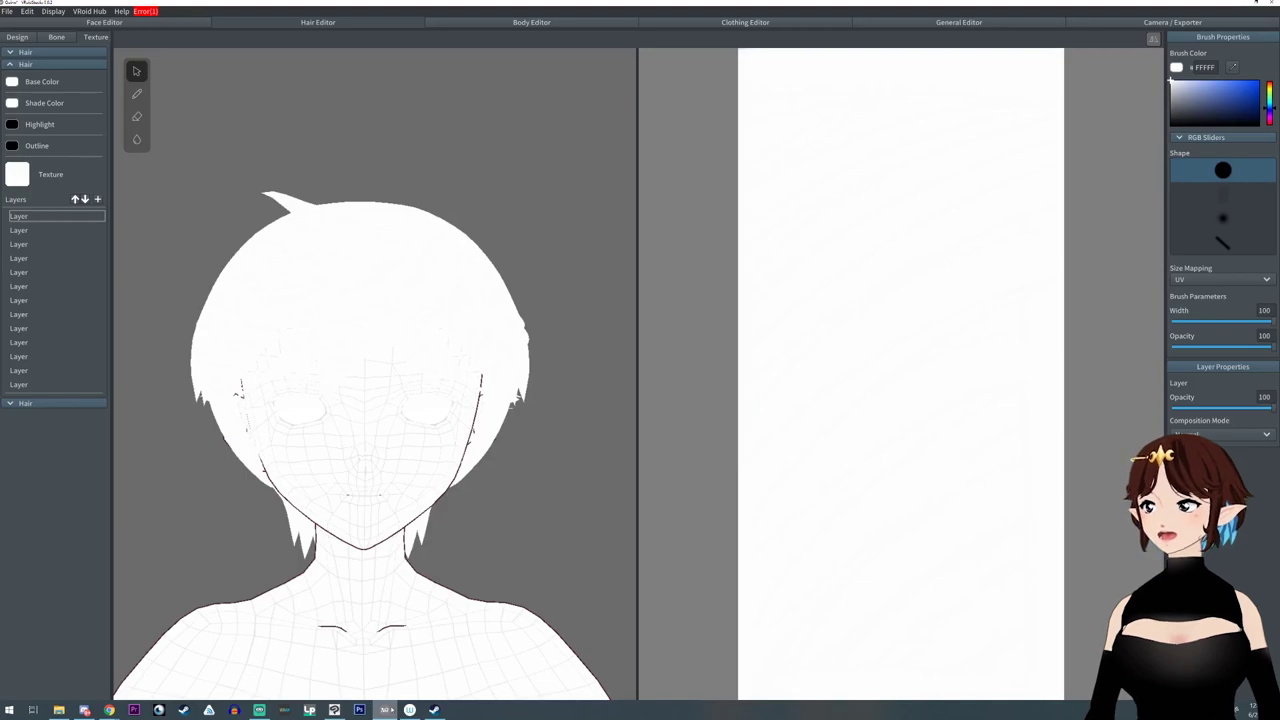
right_click(42, 217)
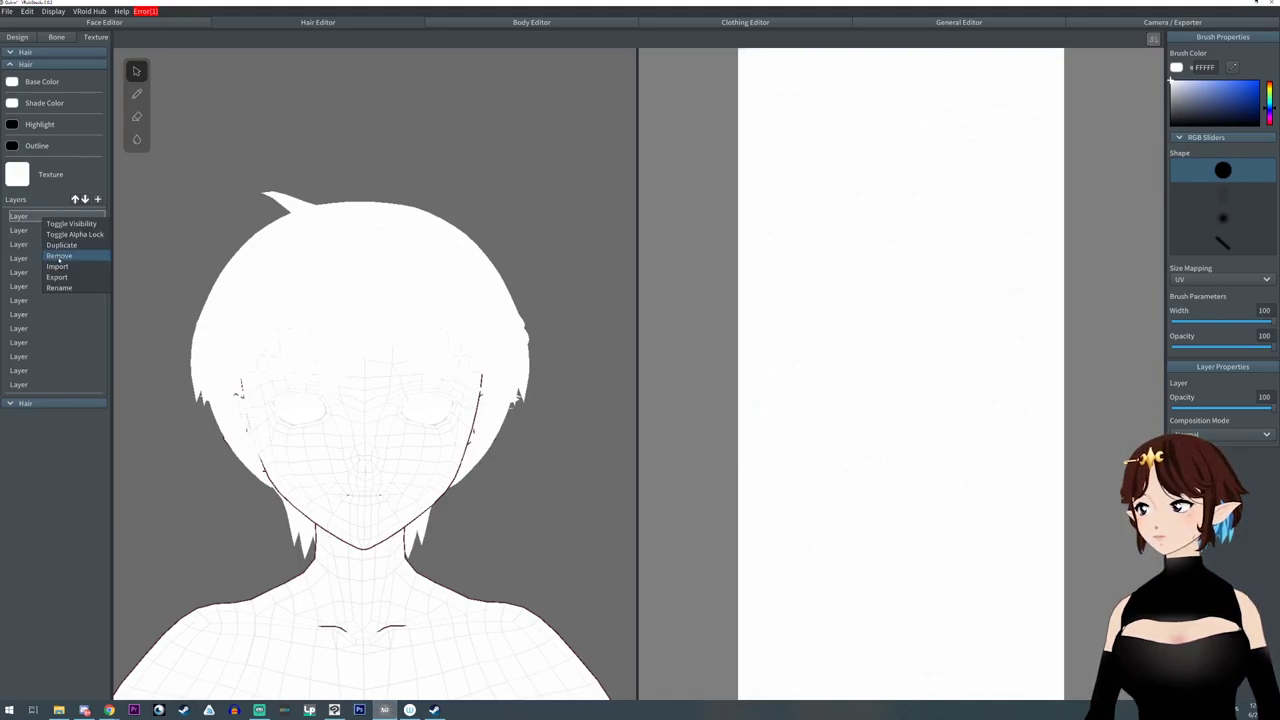
left_click(57, 266)
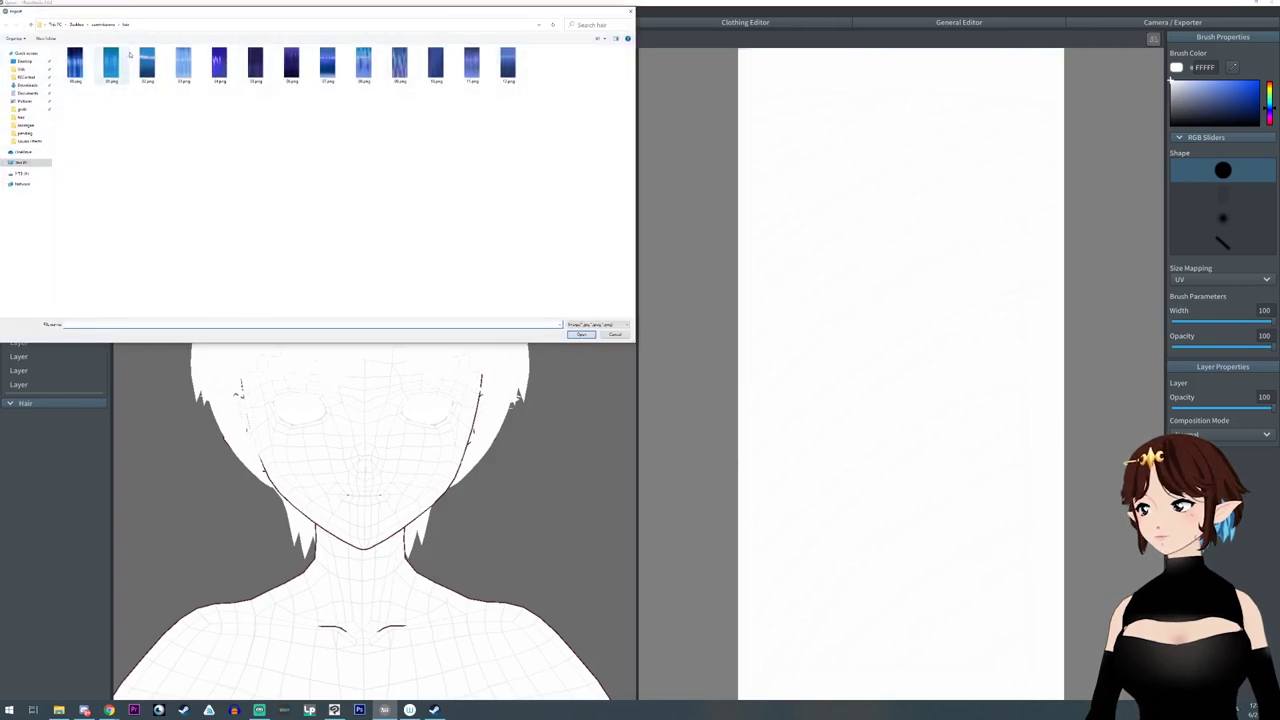
left_click(78, 65)
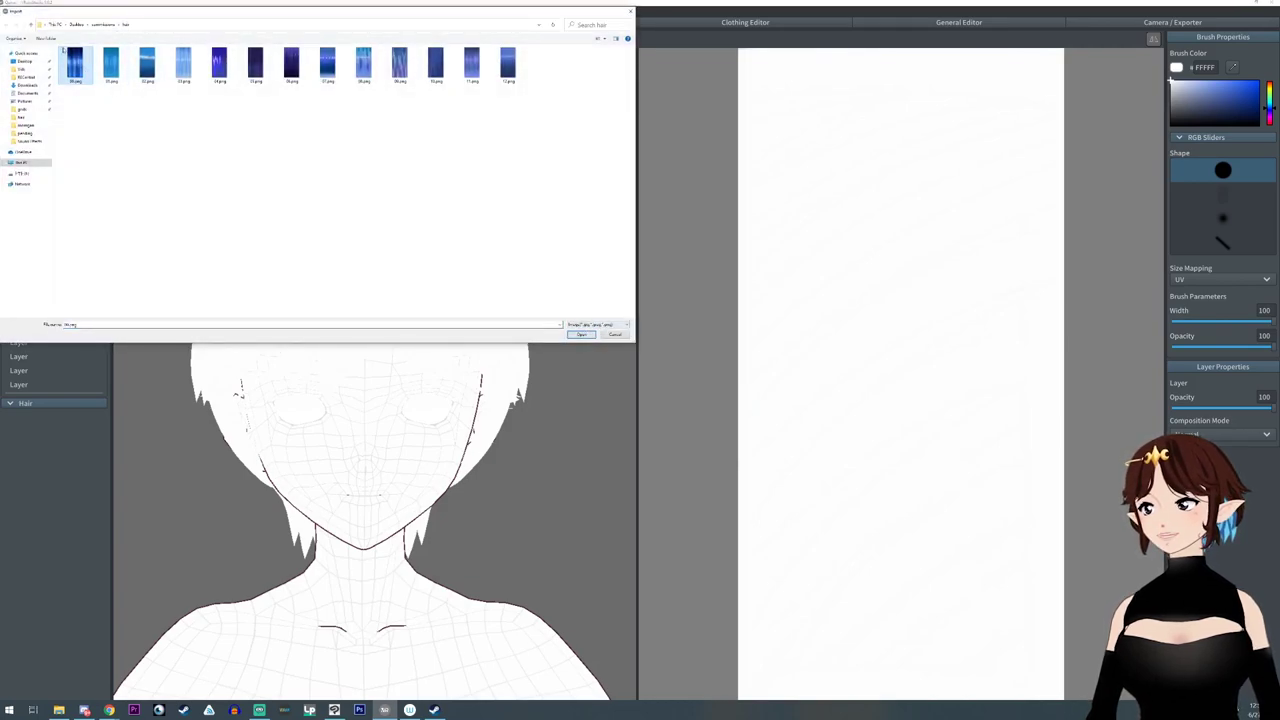
left_click(581, 334)
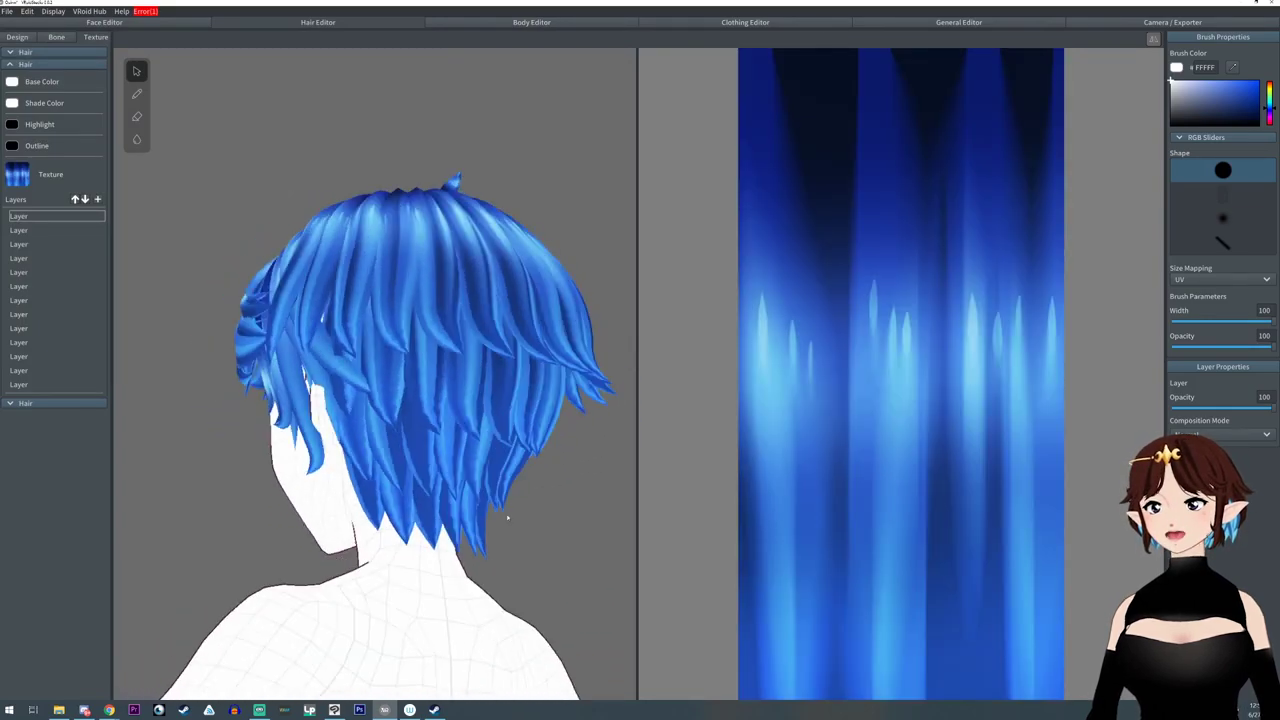
left_click_drag(507, 517, 440, 502)
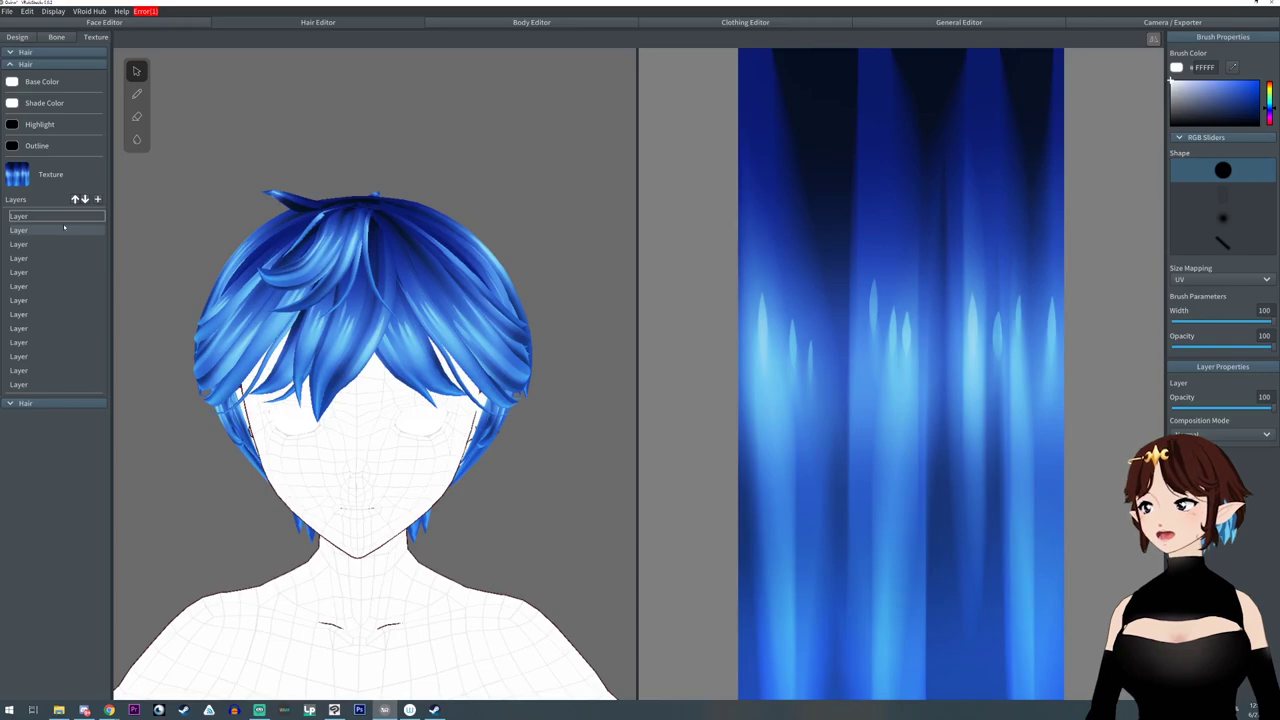
mouse_move(300, 424)
left_mouse_down()
mouse_move(266, 428)
mouse_move(272, 482)
mouse_move(298, 424)
left_mouse_up()
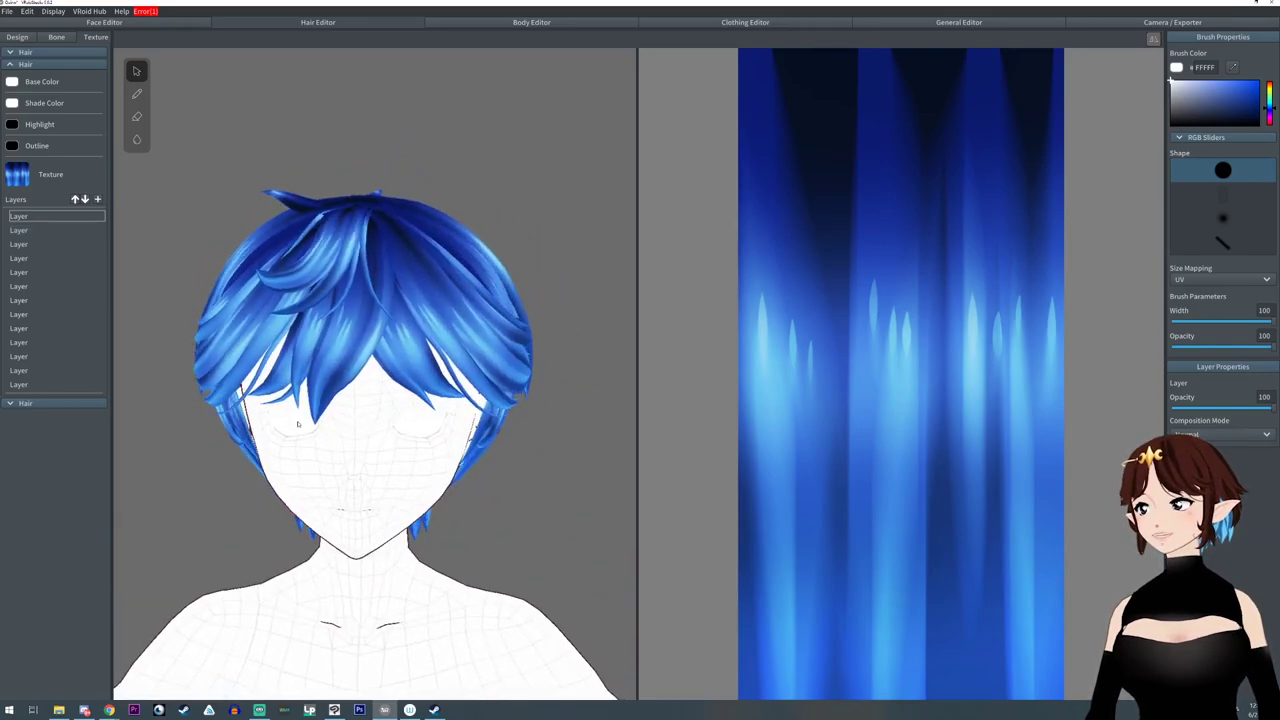
Step: Hide the first and second hair texture layers, checking the texture underneath on the model after each
right_click(41, 222)
left_click(50, 224)
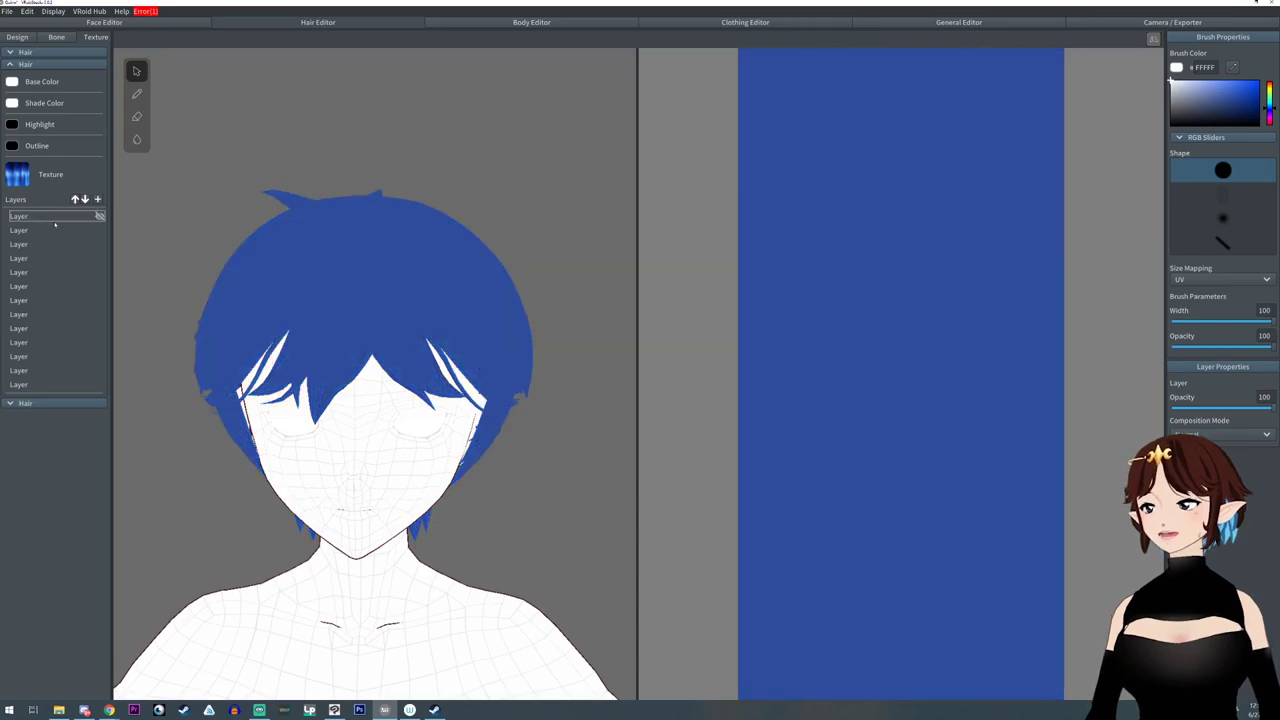
left_click(50, 230)
left_click_drag(250, 420, 377, 418)
right_click(90, 235)
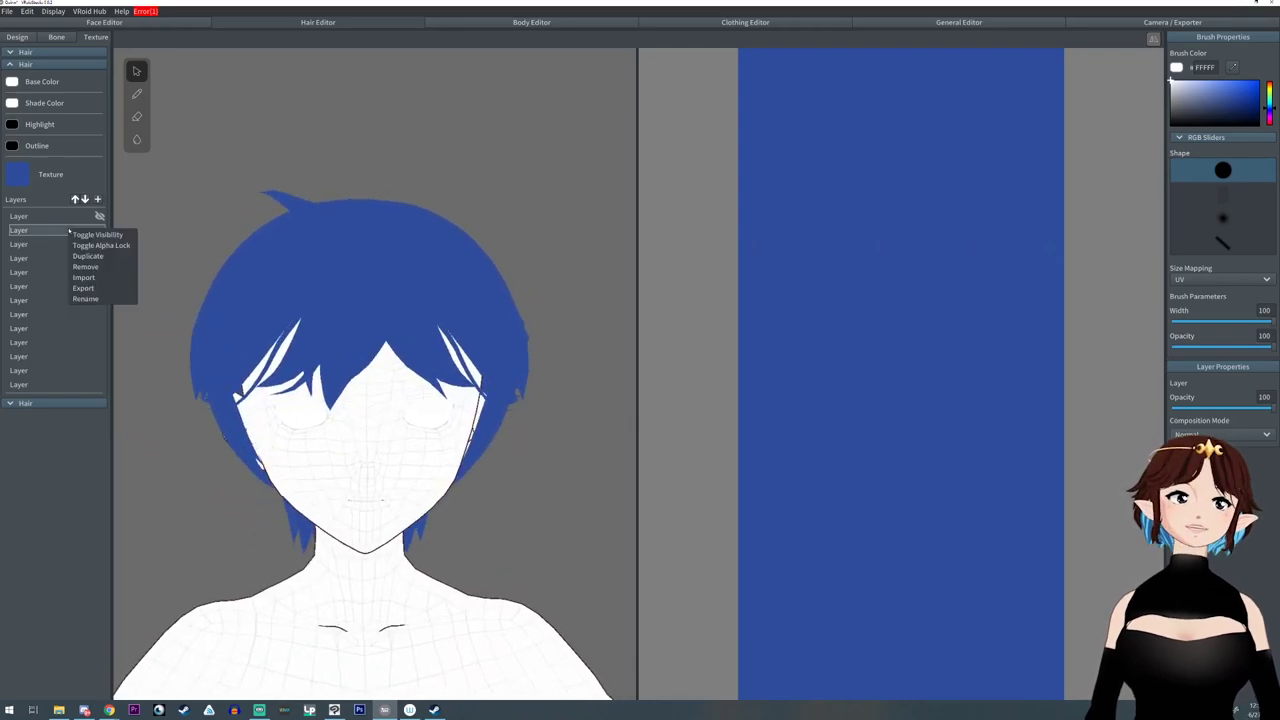
left_click(100, 234)
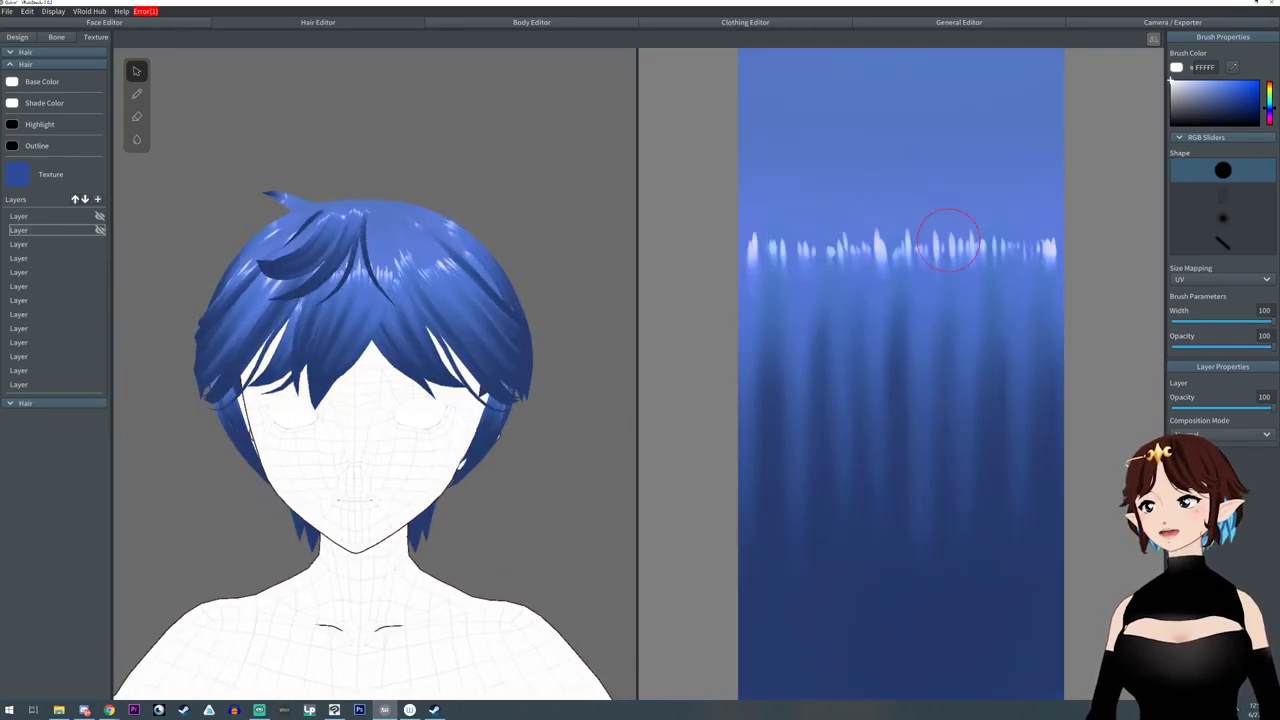
mouse_move(447, 446)
left_mouse_down()
mouse_move(410, 449)
mouse_move(497, 446)
mouse_move(449, 453)
left_mouse_up()
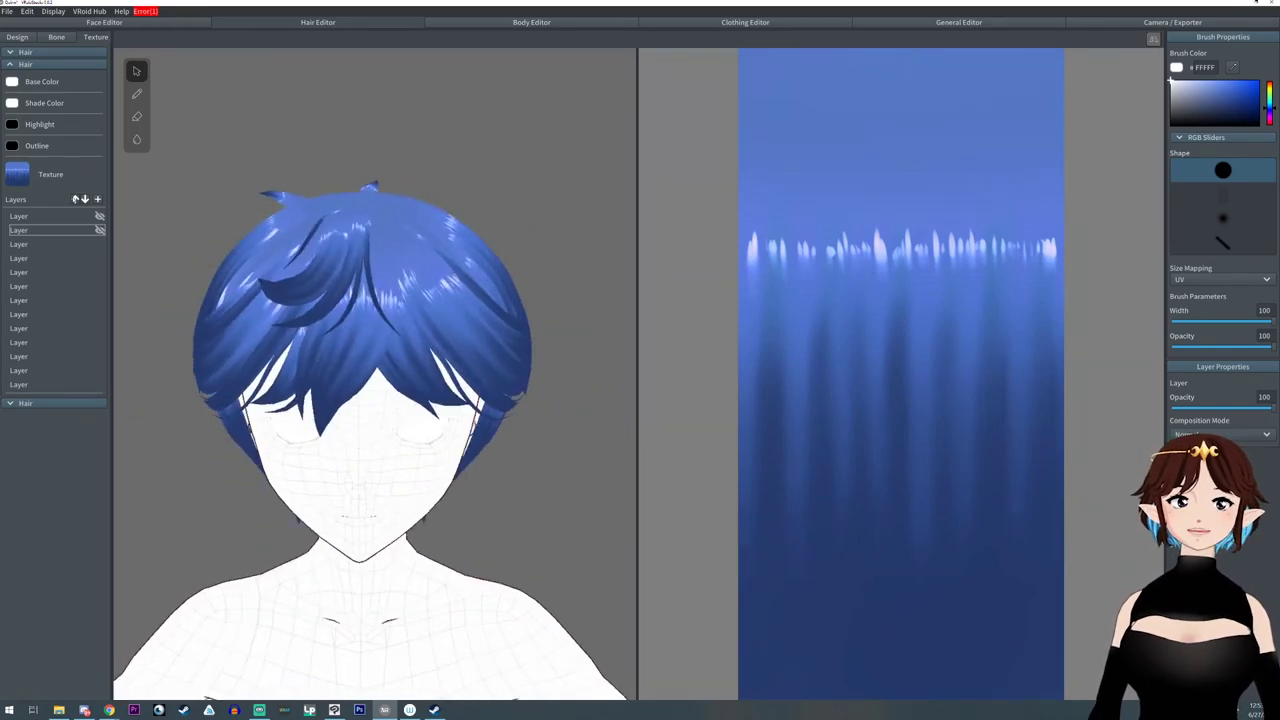
Step: Hide the third and fourth hair texture layers, previewing each newly exposed texture on the hair
right_click(28, 245)
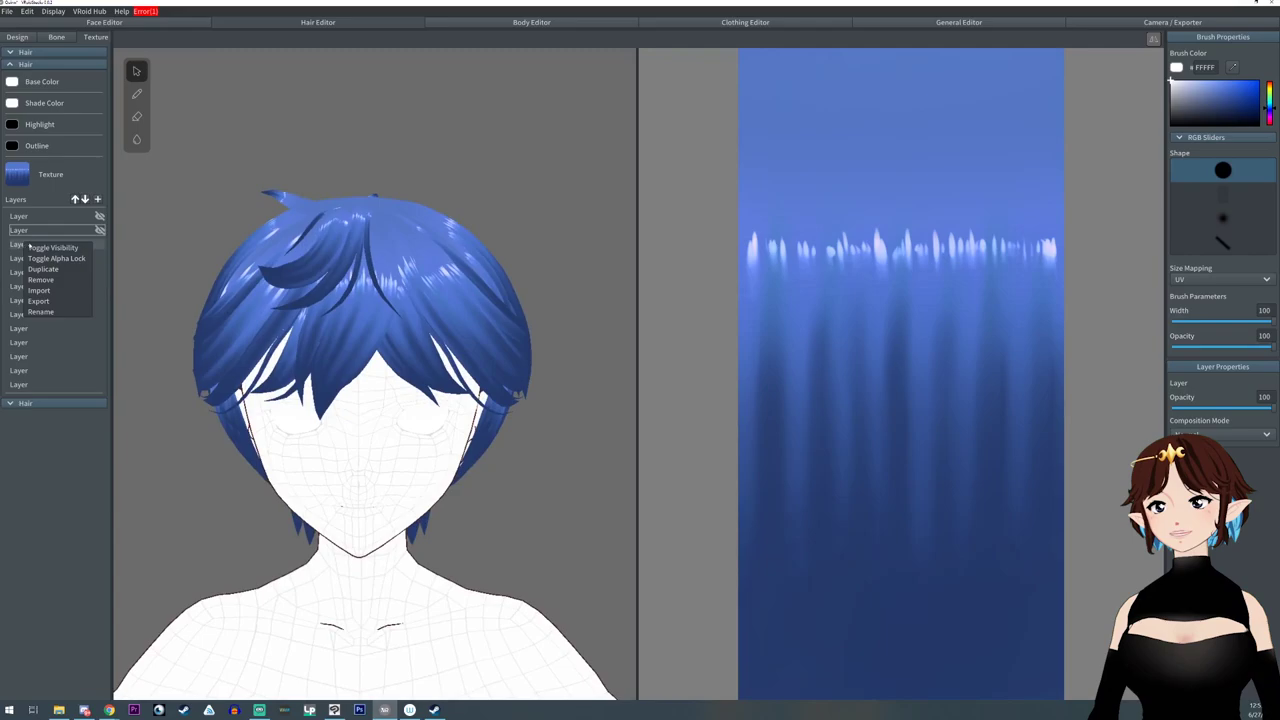
left_click(50, 247)
left_click_drag(450, 380, 556, 372)
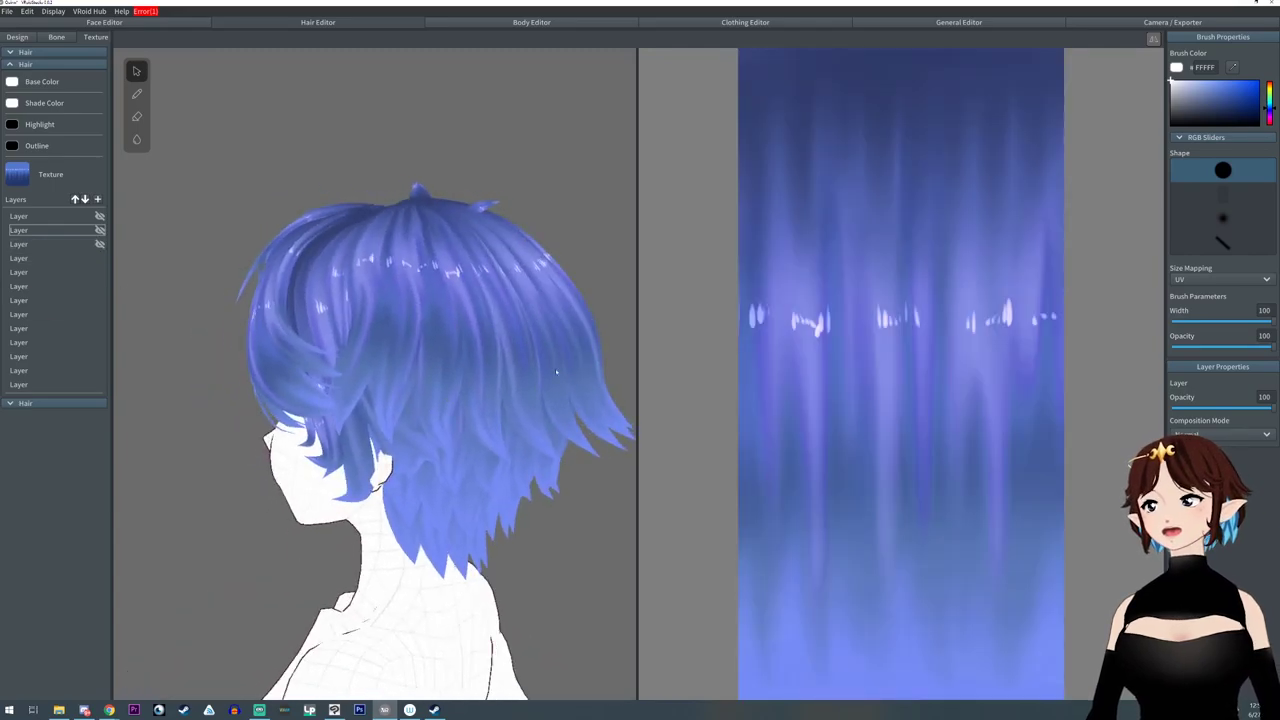
left_click_drag(497, 462, 390, 464)
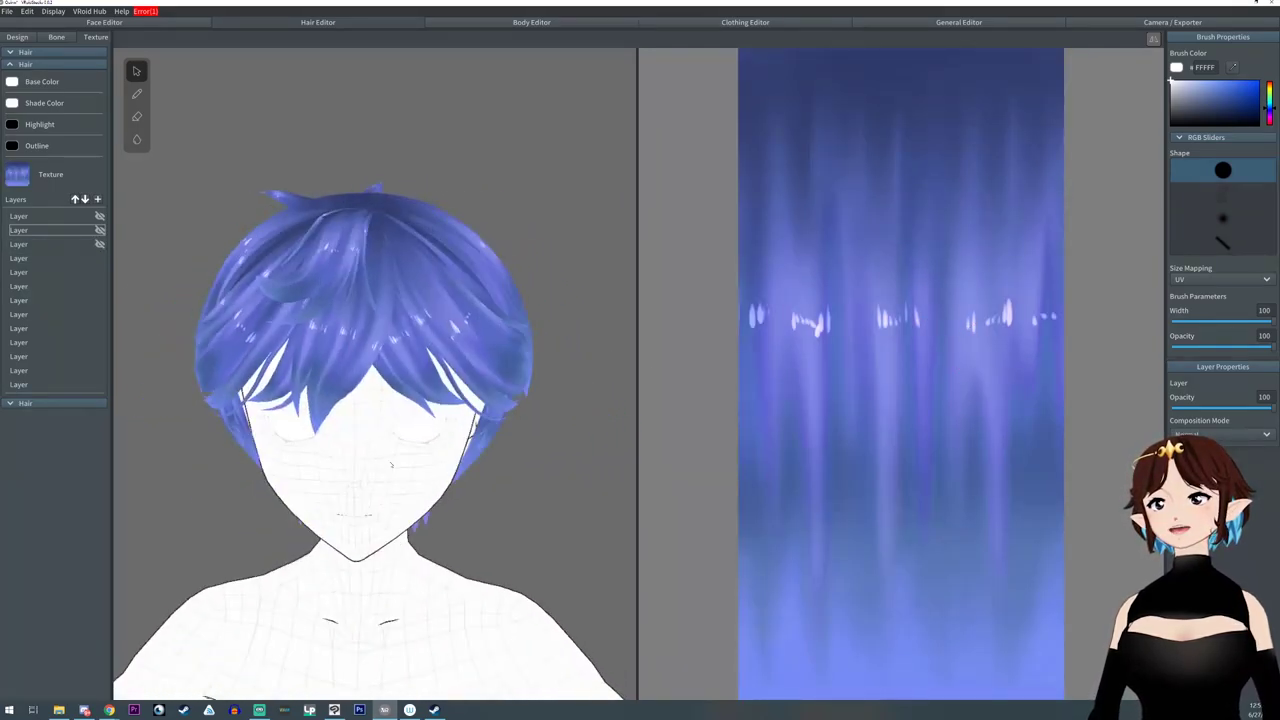
right_click(59, 258)
left_click(68, 262)
mouse_move(523, 397)
left_mouse_down()
mouse_move(430, 402)
mouse_move(514, 399)
left_mouse_up()
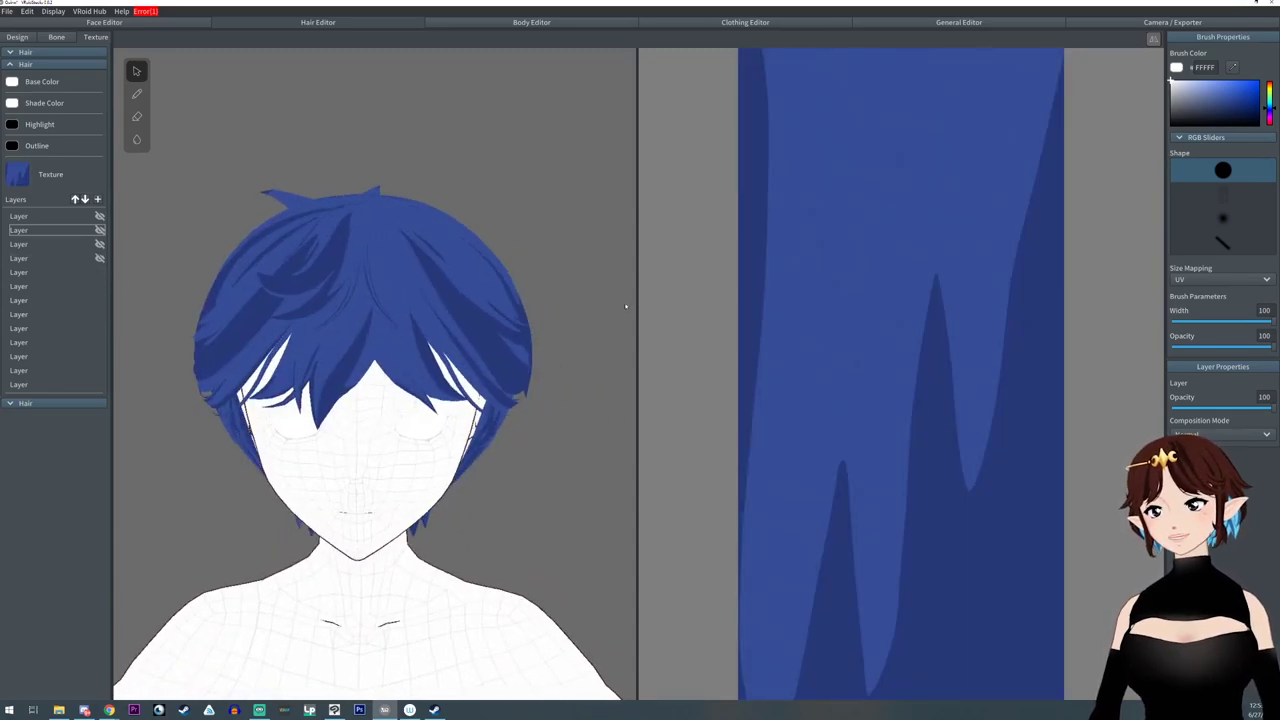
left_click_drag(626, 306, 499, 435)
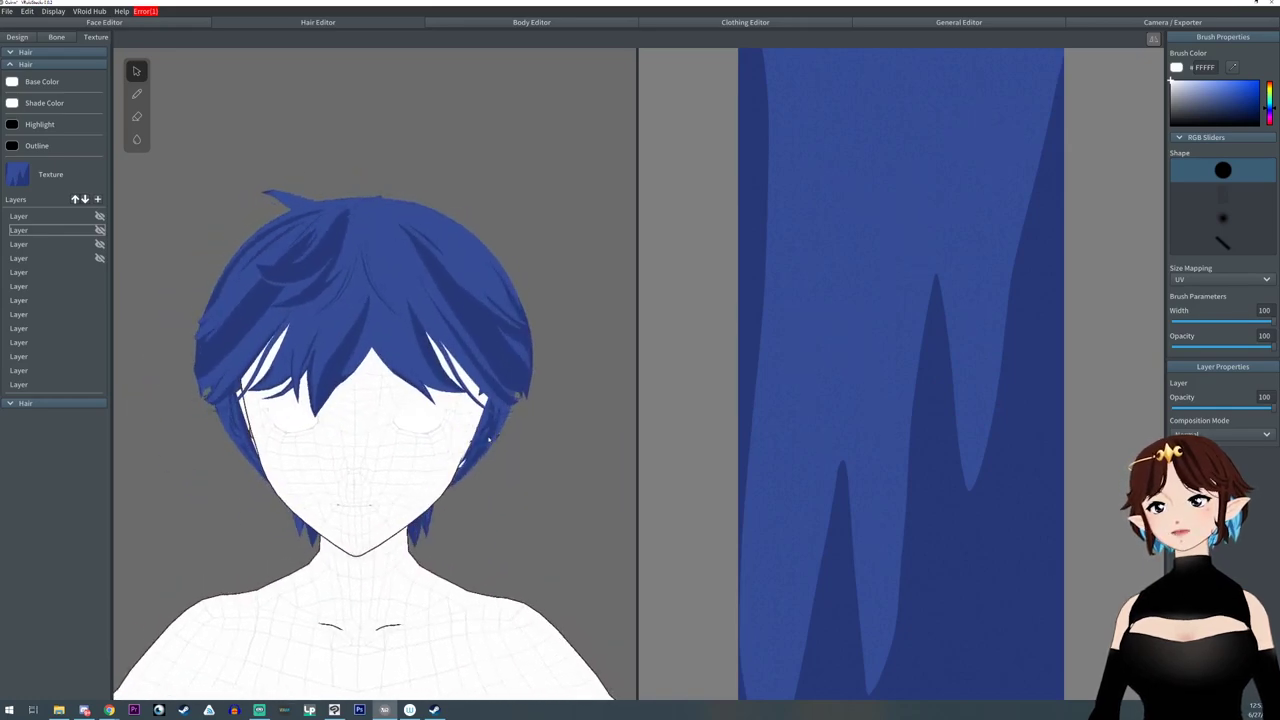
Step: Hide the fifth and sixth hair texture layers and view each underlying texture on the model
right_click(37, 275)
left_click(45, 284)
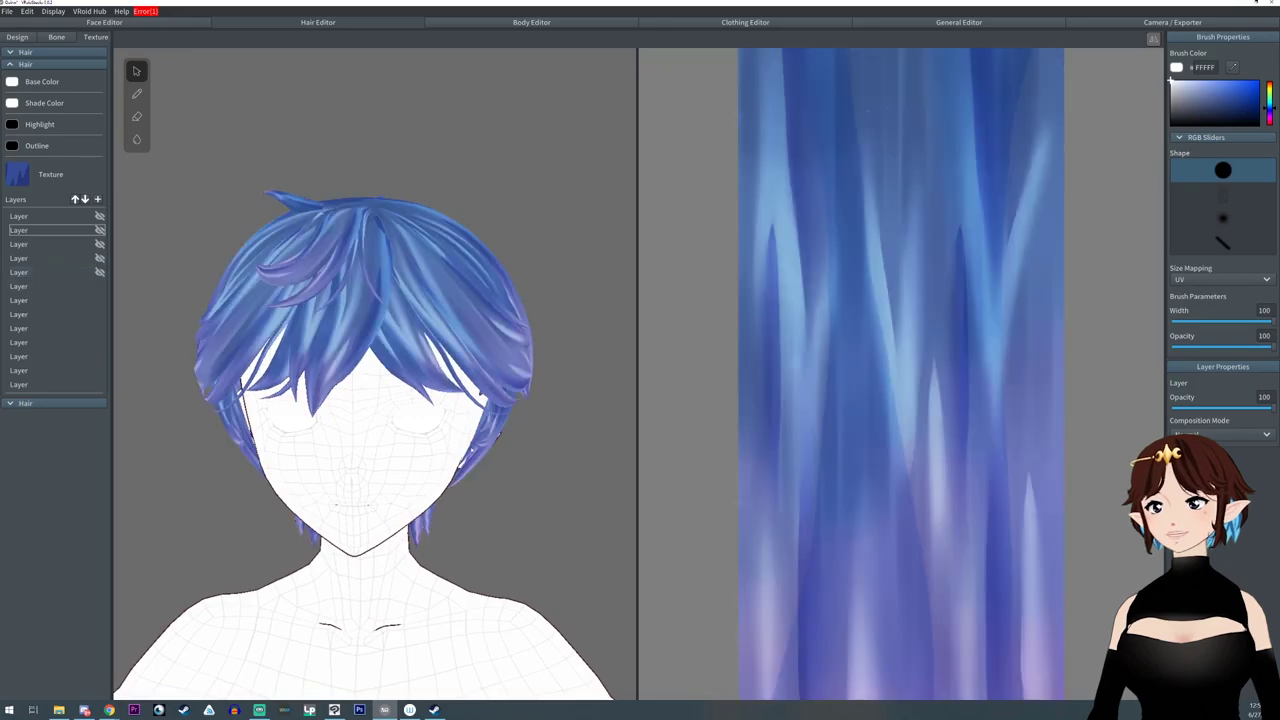
mouse_move(500, 435)
left_mouse_down()
mouse_move(623, 446)
mouse_move(500, 446)
left_mouse_up()
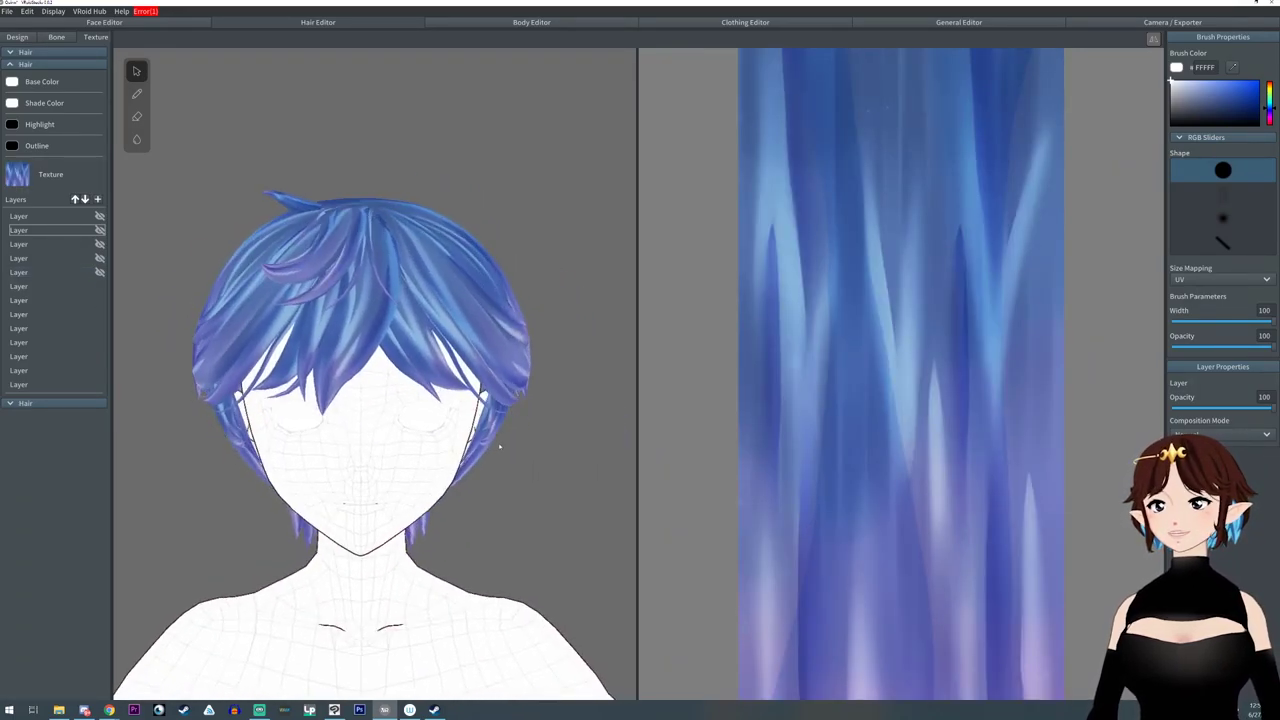
right_click(57, 289)
left_click(64, 297)
left_click_drag(497, 474, 375, 477)
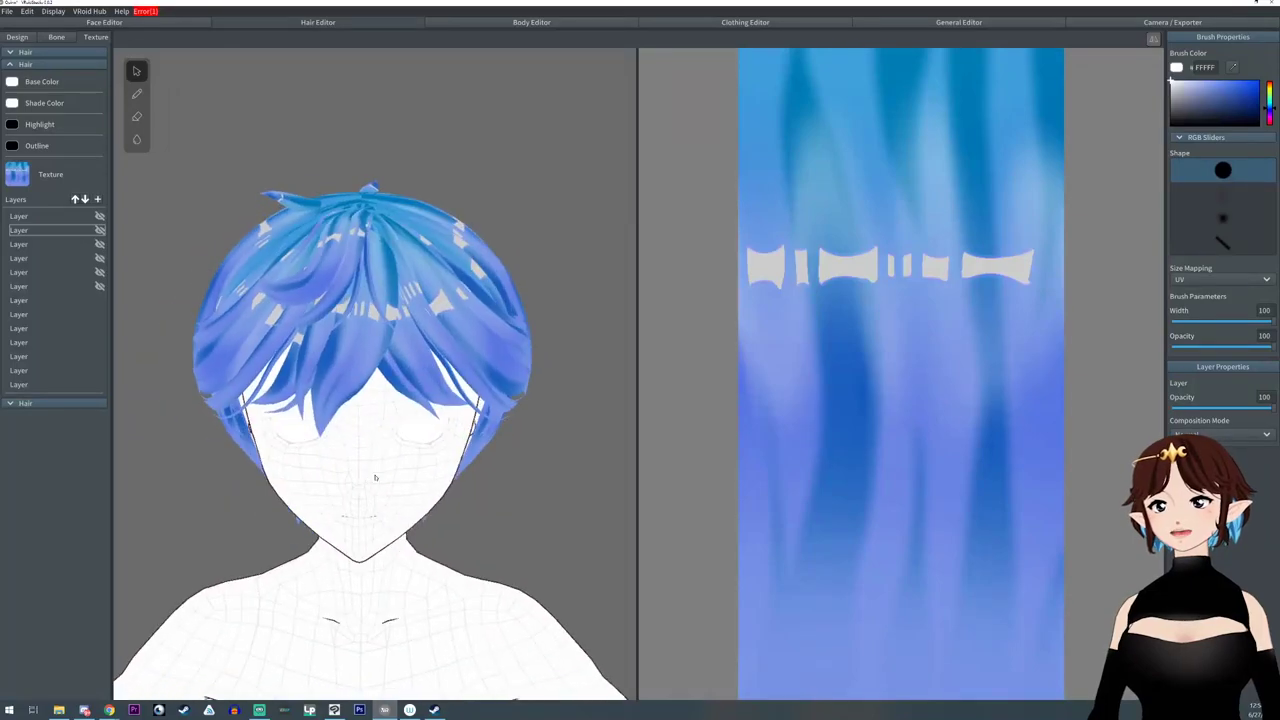
left_click_drag(344, 334, 344, 329)
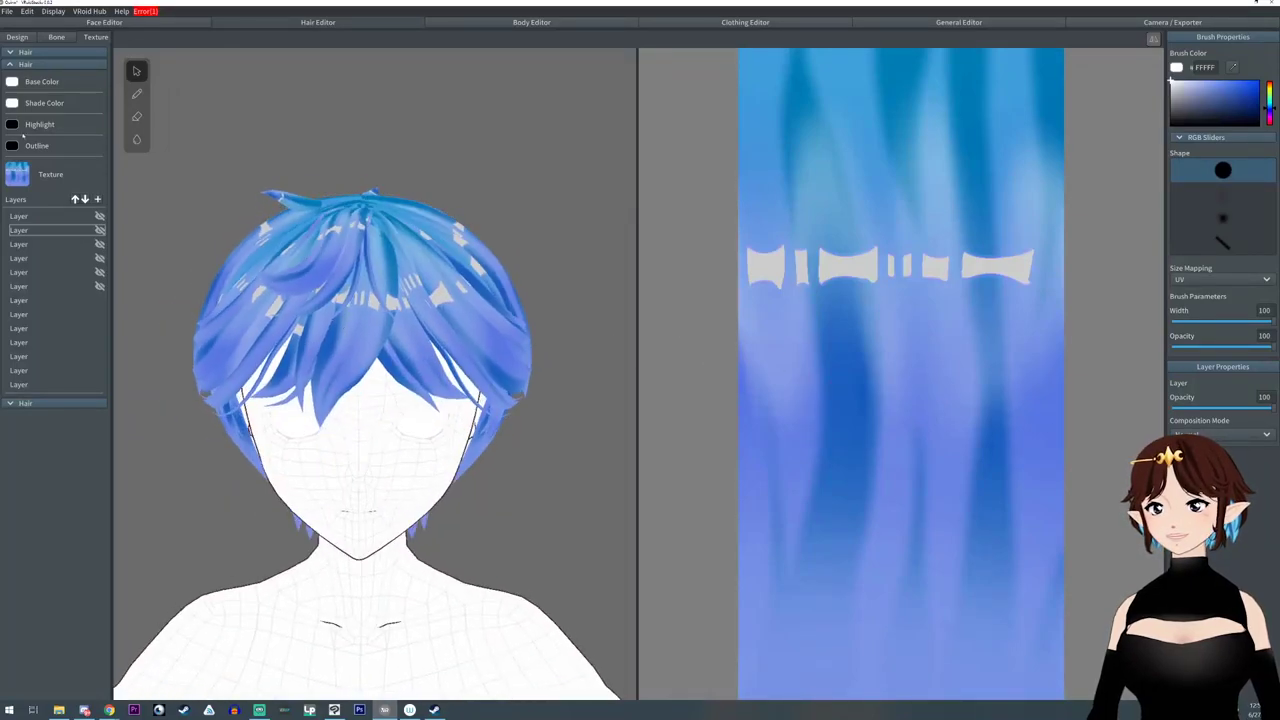
left_click(12, 81)
mouse_move(27, 104)
left_mouse_down()
mouse_move(38, 117)
mouse_move(78, 109)
mouse_move(24, 102)
left_mouse_up()
left_click(119, 129)
left_click(146, 187)
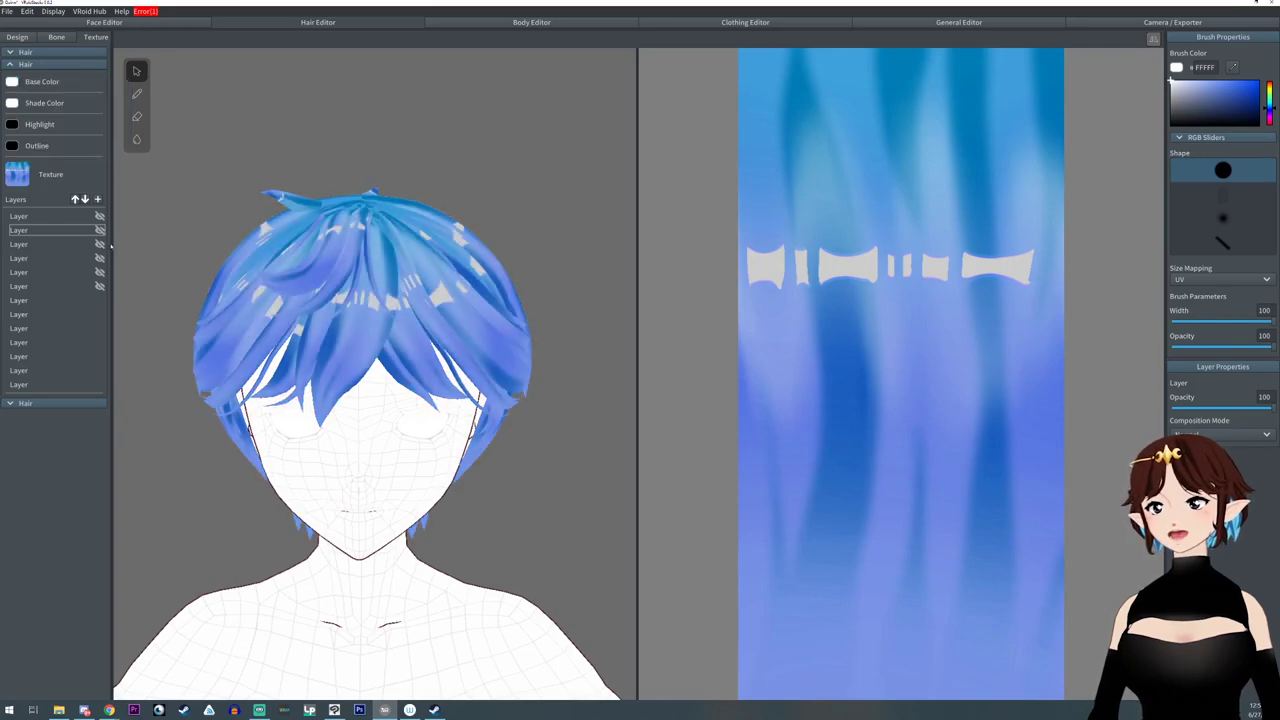
Step: Hide the seventh and eighth hair texture layers, checking the hair from several angles after each
right_click(100, 298)
left_click(128, 302)
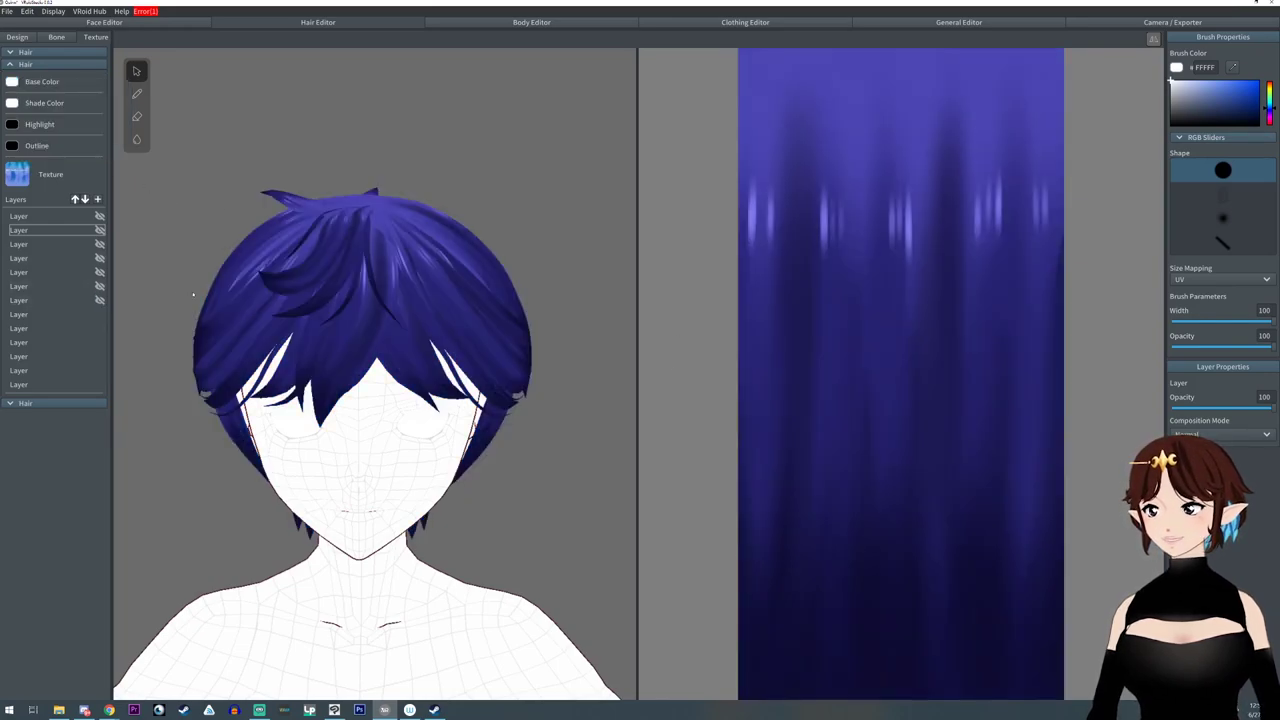
left_click_drag(523, 364, 444, 344)
right_click(57, 313)
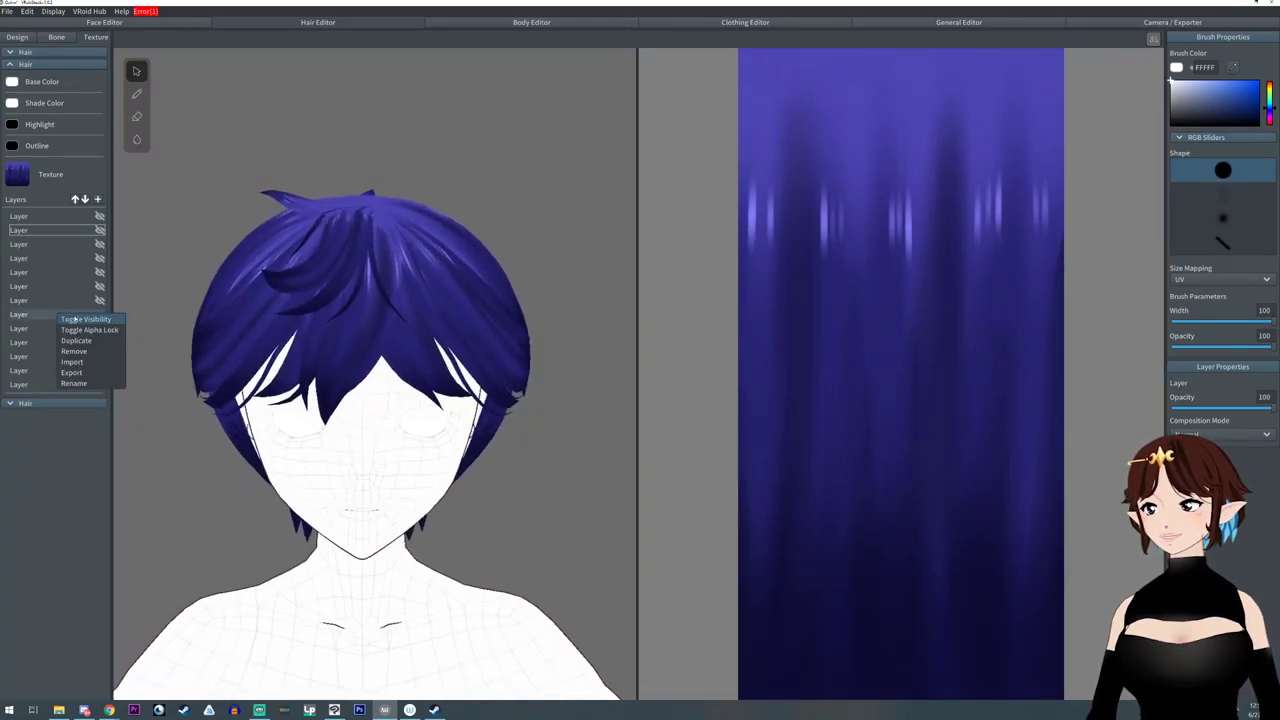
left_click(75, 319)
left_click_drag(425, 423, 355, 420)
left_click_drag(266, 296, 434, 291)
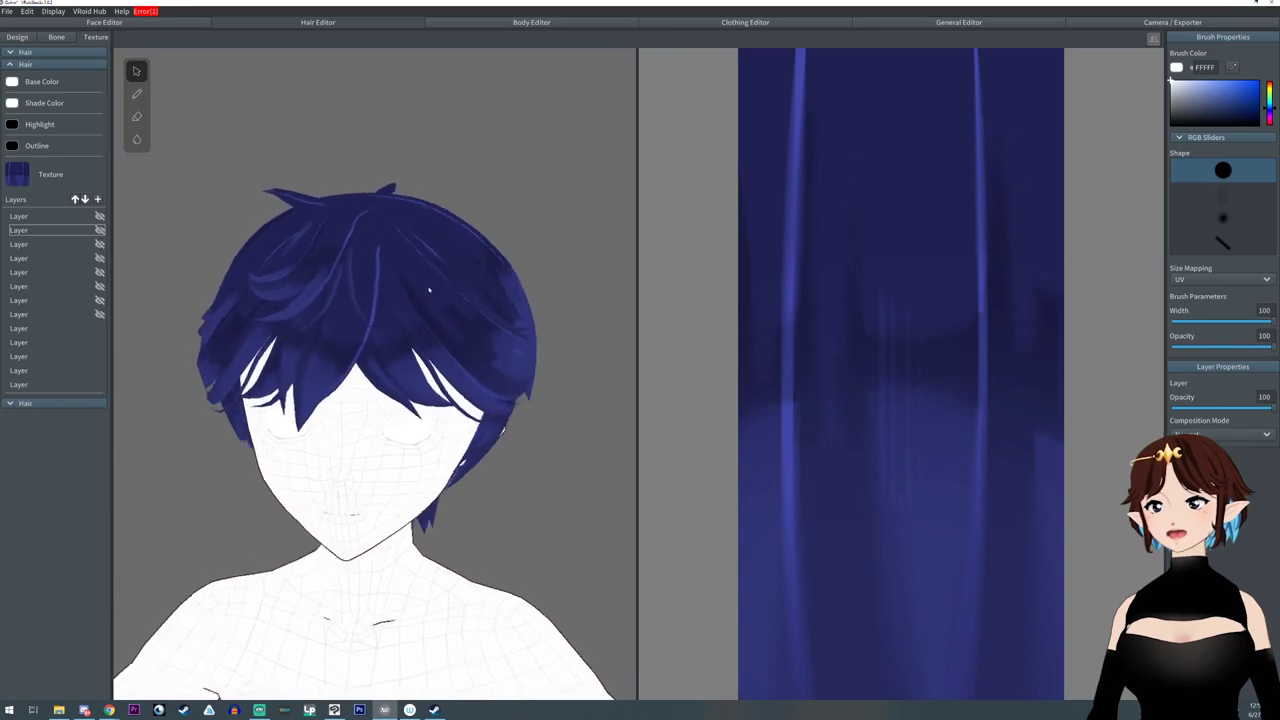
Step: Hide the ninth and tenth hair texture layers and look at each underlying texture around the head
right_click(45, 330)
left_click(53, 336)
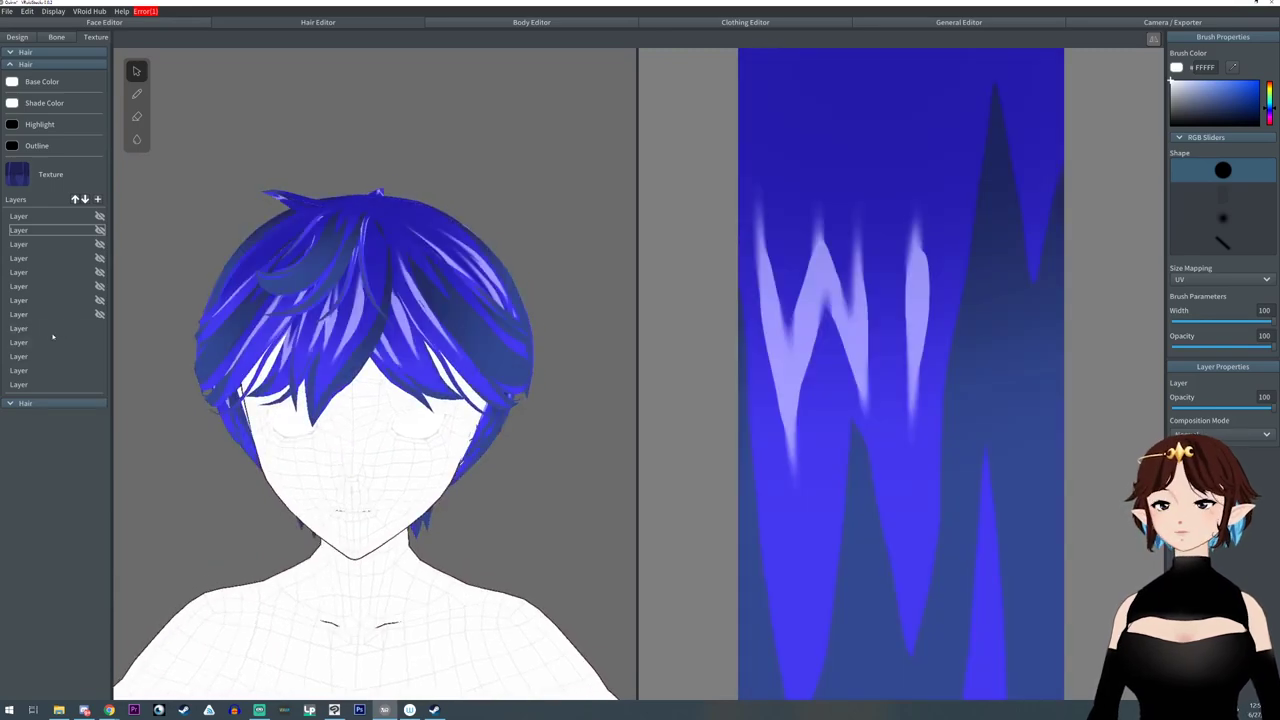
mouse_move(273, 430)
left_mouse_down()
mouse_move(204, 428)
mouse_move(273, 430)
left_mouse_up()
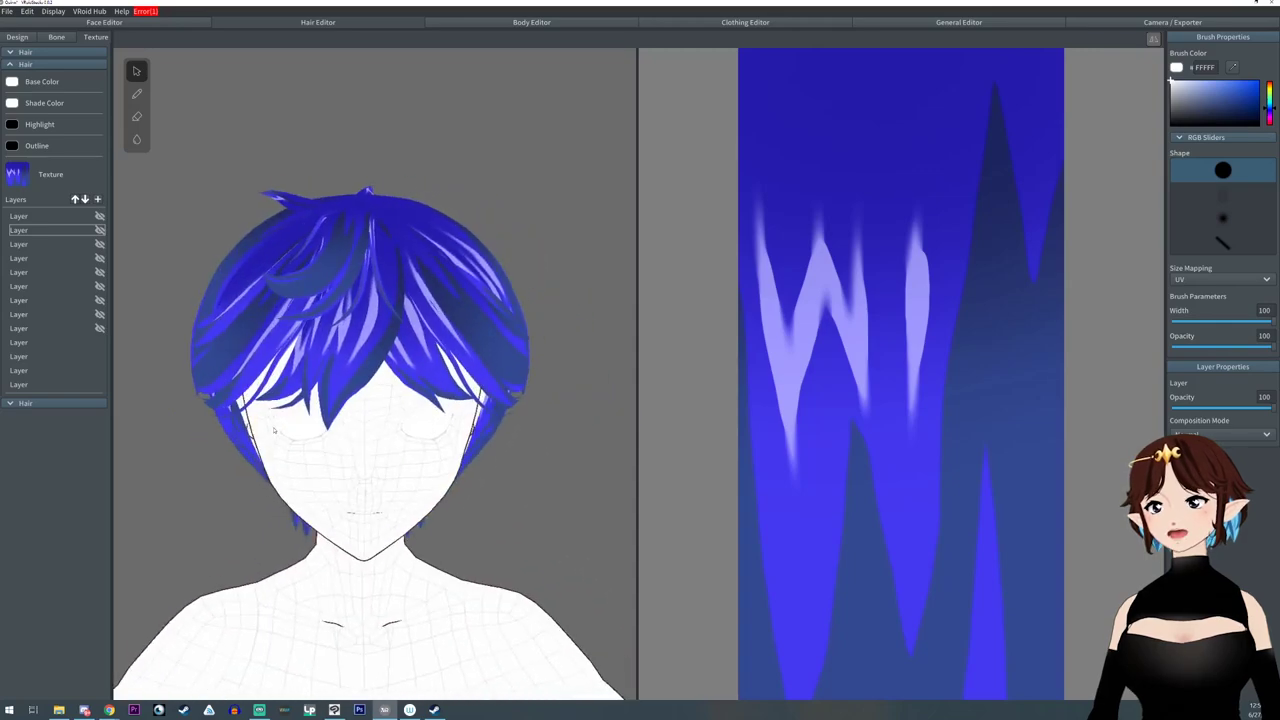
right_click(40, 348)
left_click(54, 352)
left_click_drag(297, 448, 378, 446)
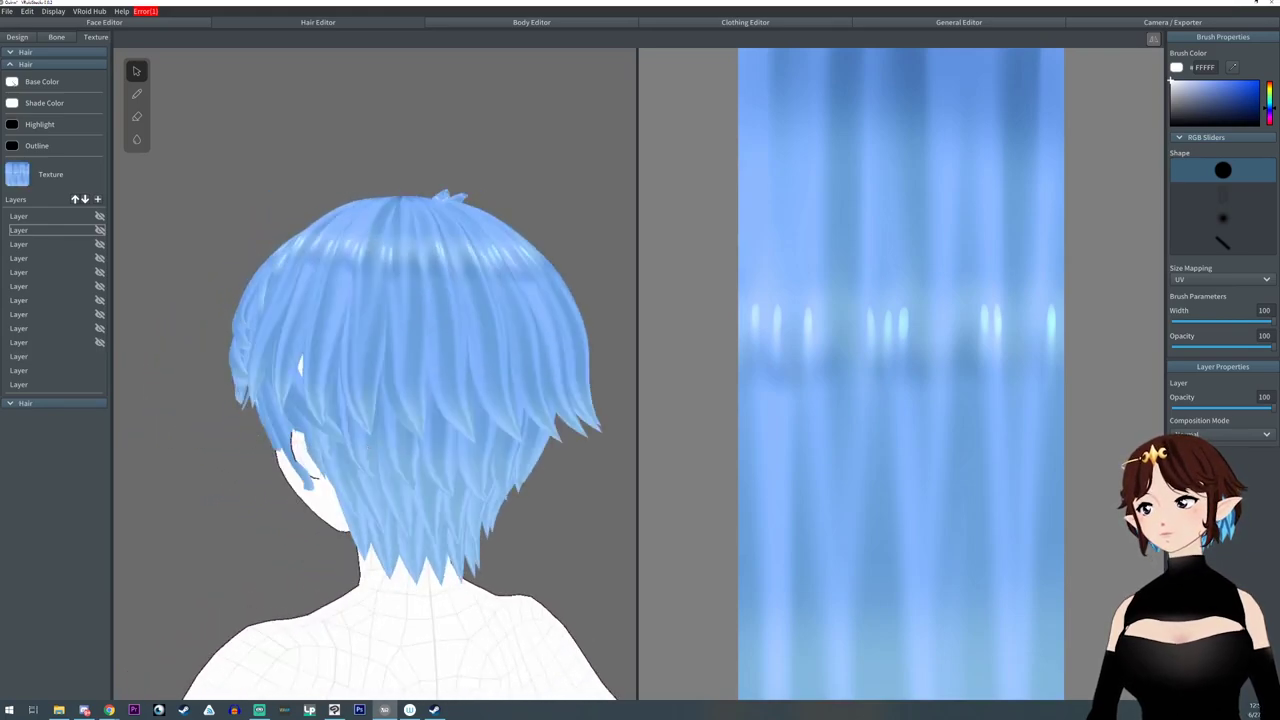
Step: Try a medium blue base color over the light blue hair texture, and reset the base color to white
left_click(25, 102)
mouse_move(119, 118)
left_mouse_down()
mouse_move(119, 130)
mouse_move(64, 112)
mouse_move(69, 121)
left_mouse_up()
left_click(233, 168)
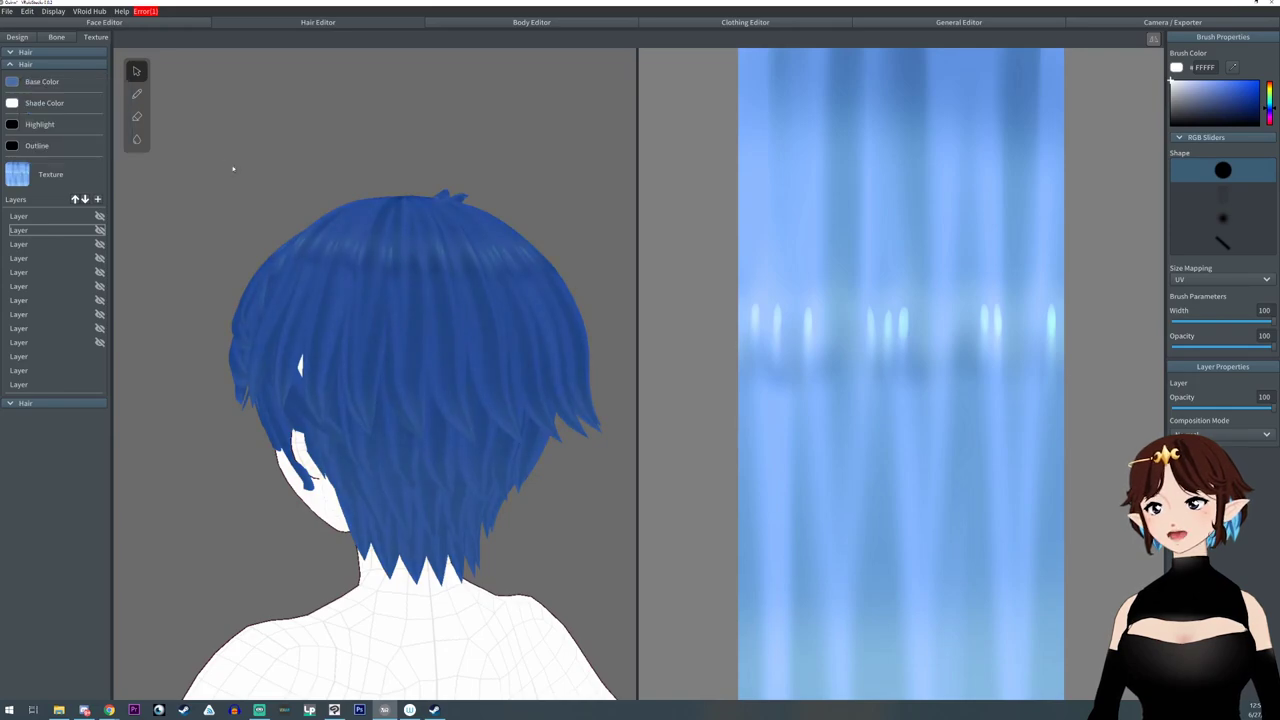
left_click_drag(262, 190, 309, 190)
left_click(14, 84)
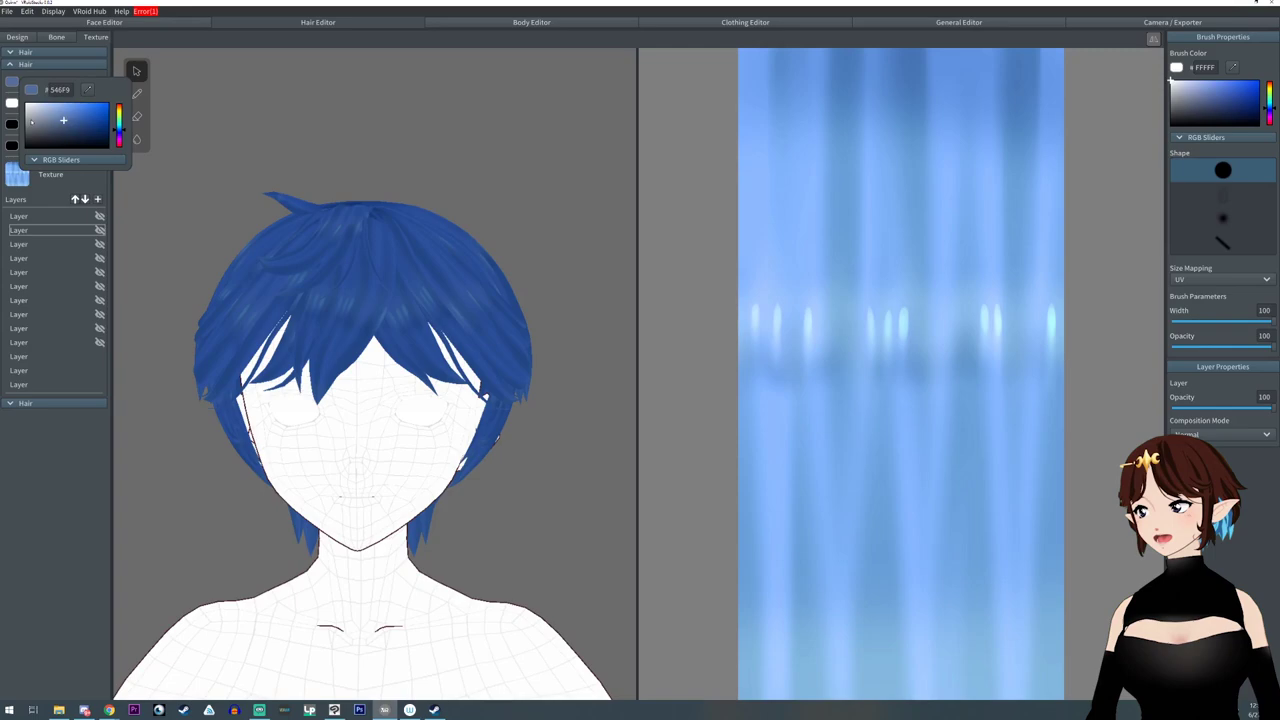
left_click_drag(58, 120, 25, 102)
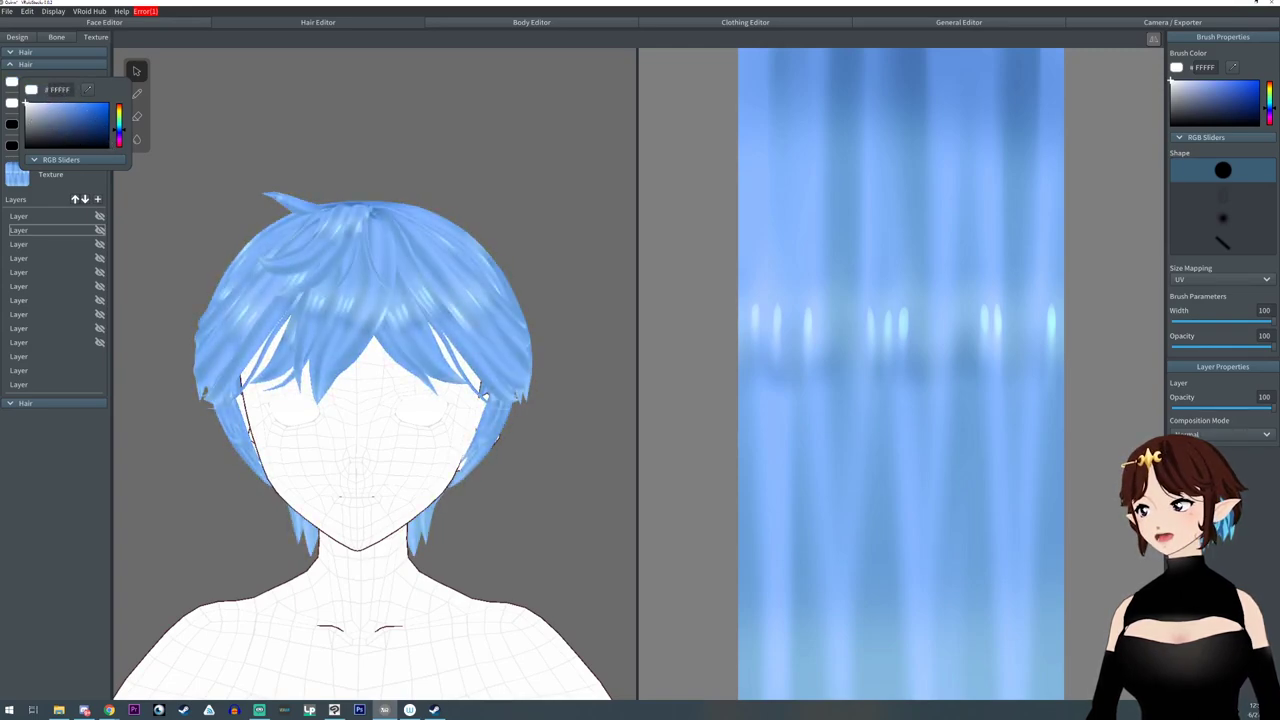
left_click_drag(118, 122, 25, 103)
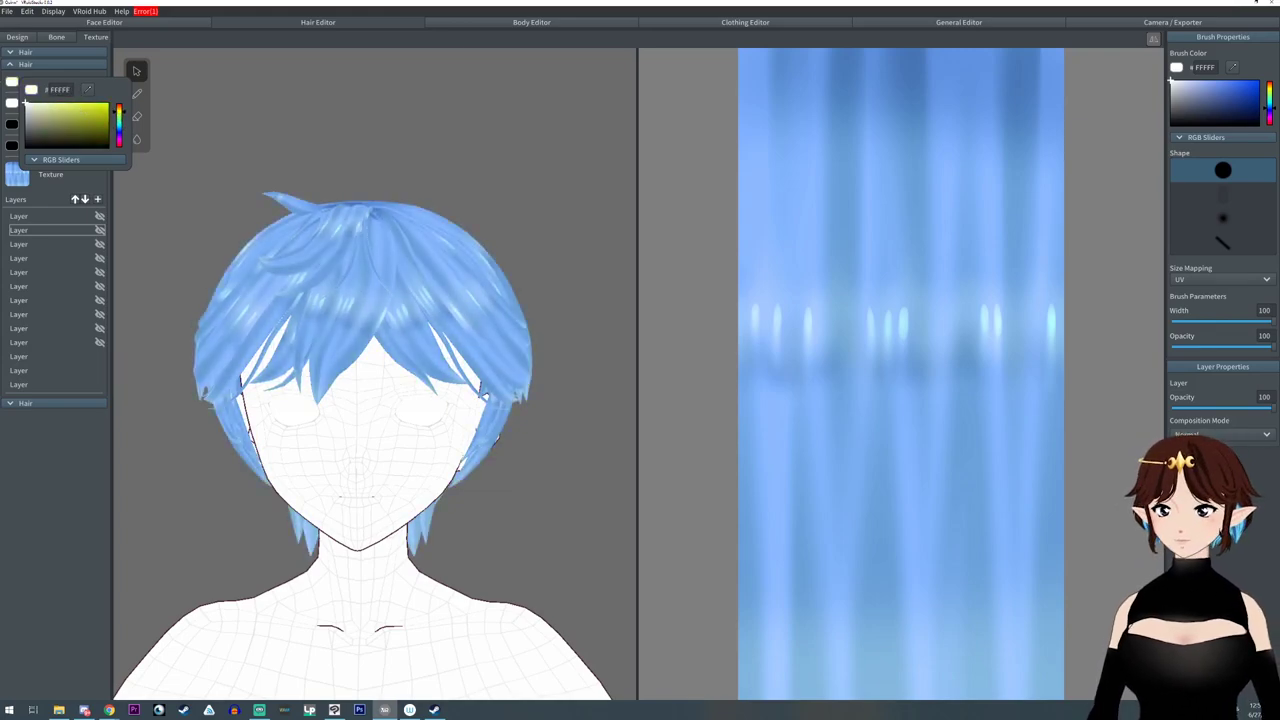
Step: Hide the eleventh and twelfth hair texture layers, previewing each remaining texture on the model
left_click(70, 360)
right_click(67, 356)
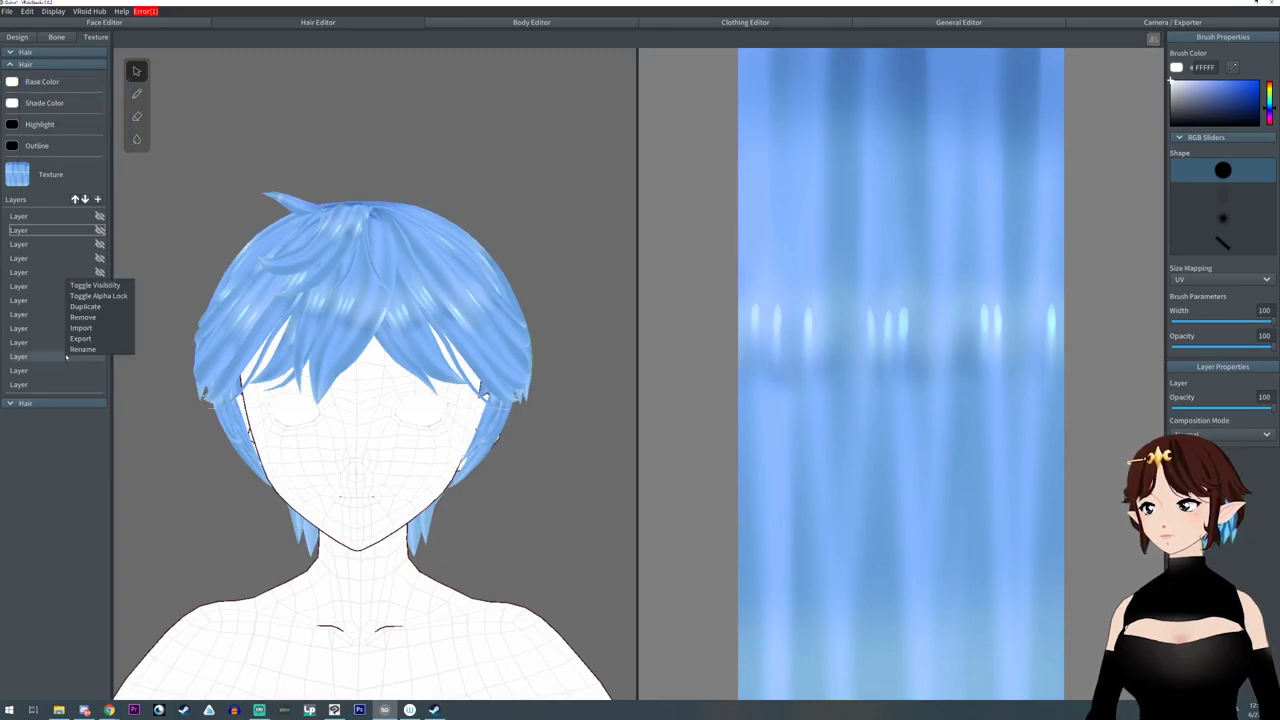
left_click(99, 285)
left_click_drag(226, 457, 332, 454)
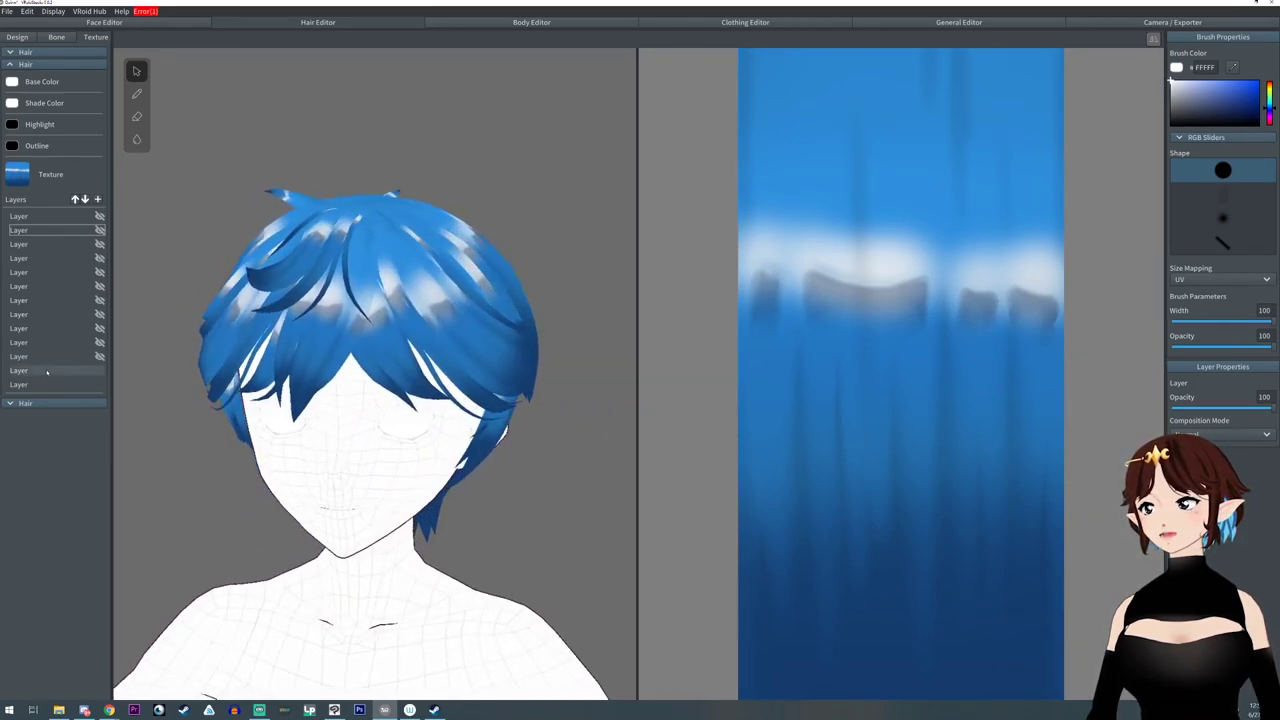
right_click(48, 299)
left_click(90, 299)
left_click_drag(220, 392, 295, 312)
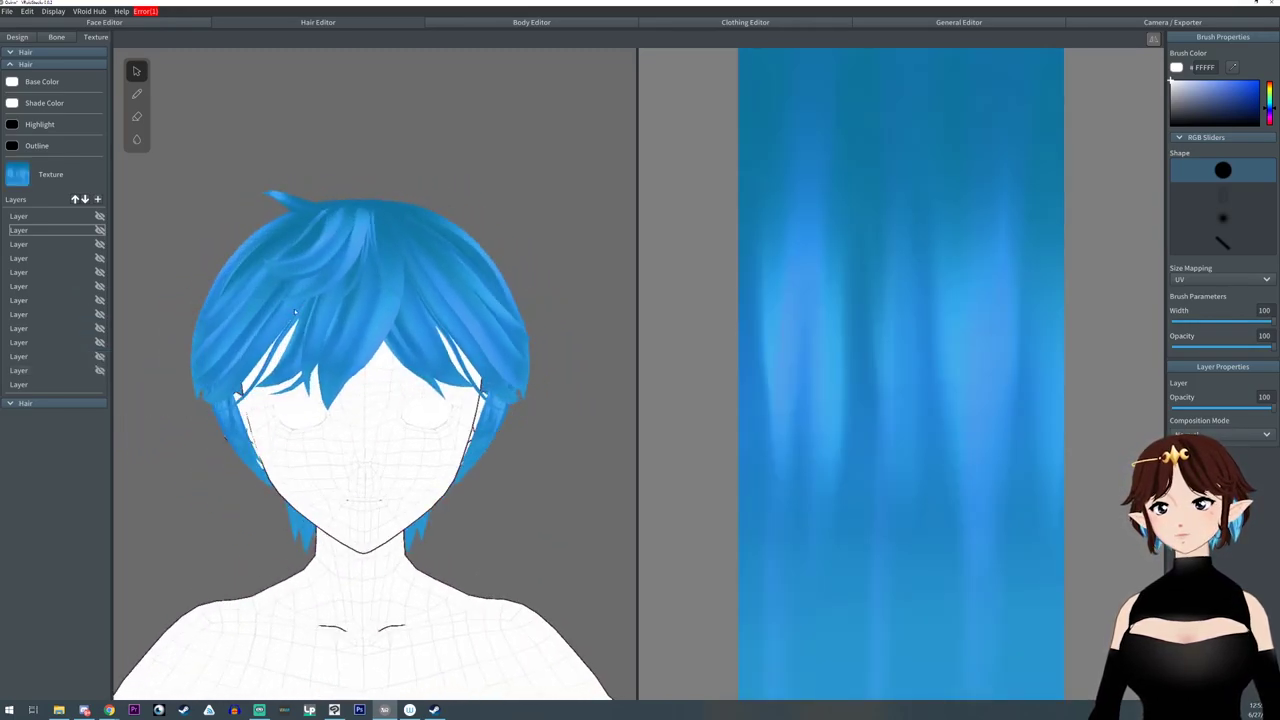
Step: Show the top hair texture layer holding the imported 00.png again and check it on the model
right_click(63, 219)
left_click(79, 225)
mouse_move(409, 315)
left_mouse_down()
mouse_move(363, 315)
mouse_move(414, 313)
mouse_move(402, 319)
left_mouse_up()
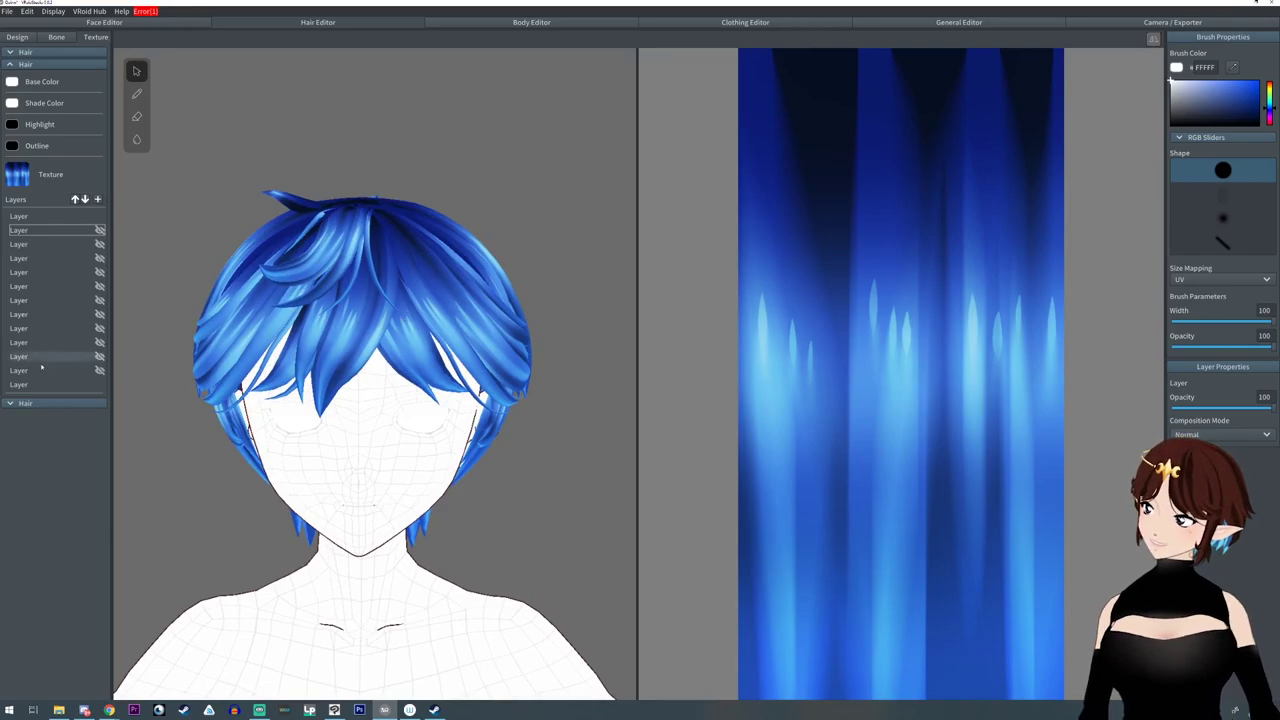
Step: Hide the bottom hair texture layer so only the top texture stays active, and check the hair on the model
right_click(45, 312)
left_click(75, 315)
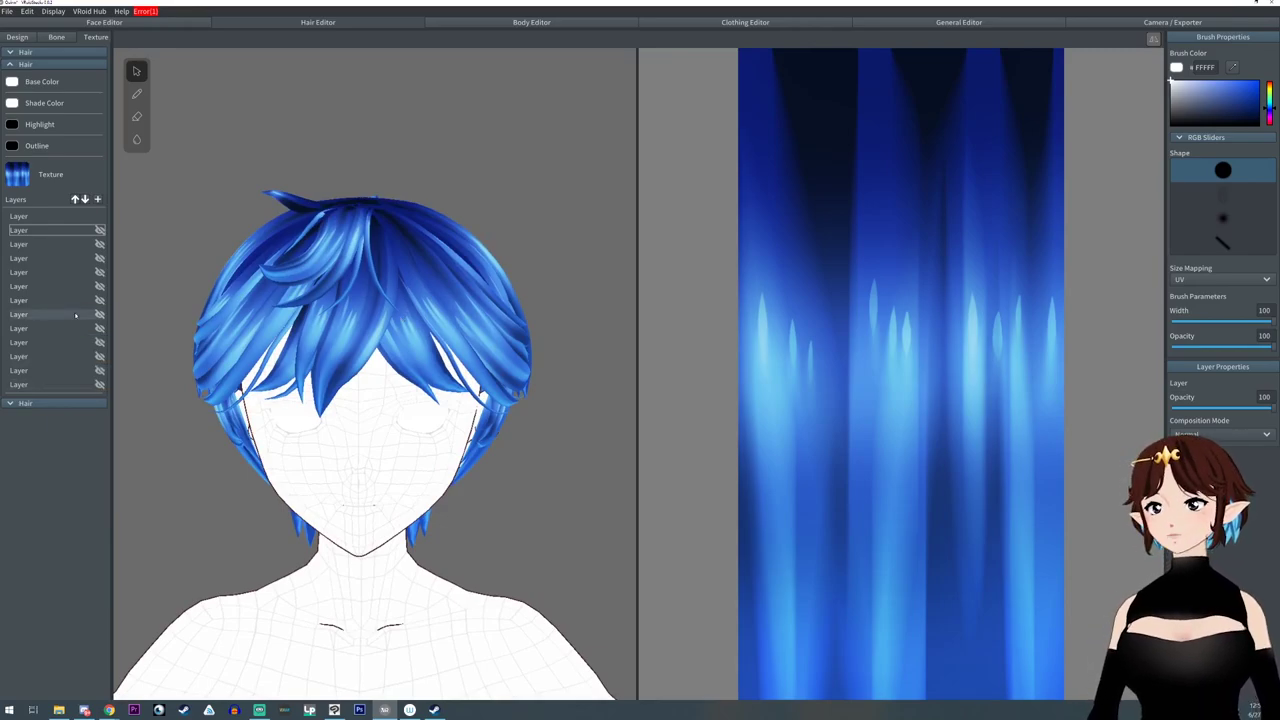
mouse_move(290, 331)
left_mouse_down()
mouse_move(400, 347)
mouse_move(300, 345)
left_mouse_up()
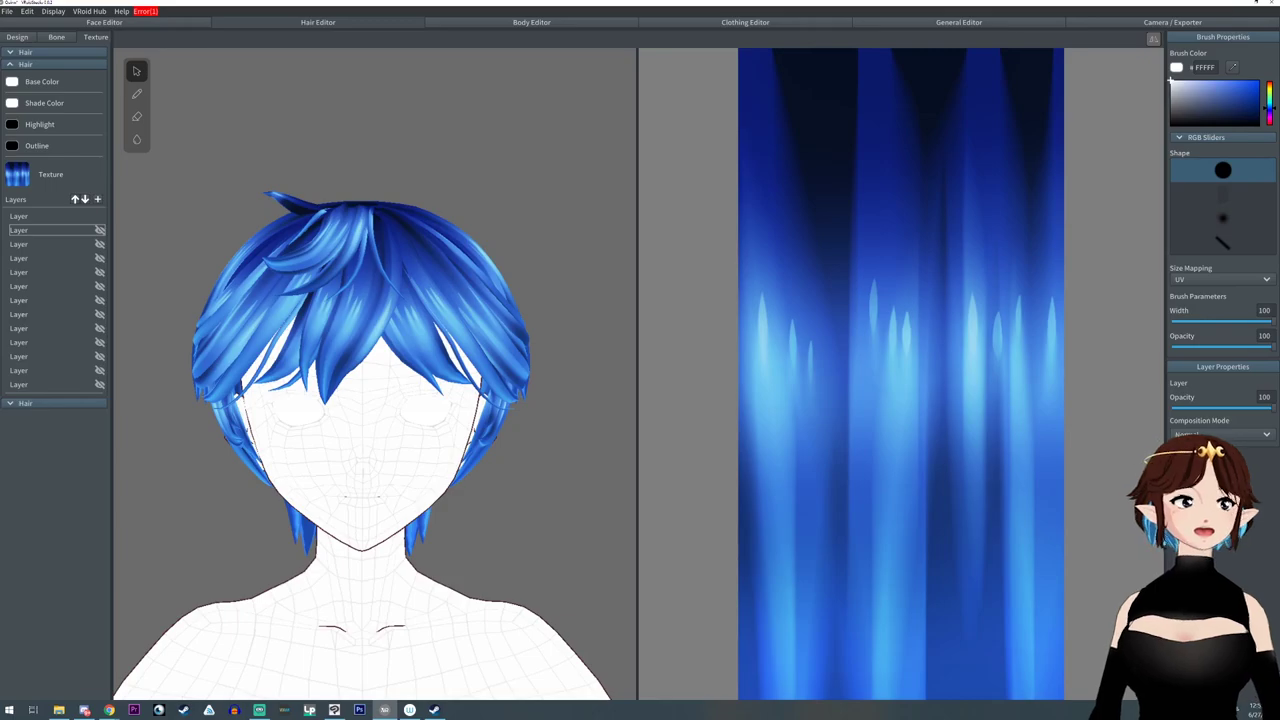
Step: Switch to Clip Studio Paint, place the red plaid color pattern material on the canvas and shrink its tile to less than half size
left_click(334, 710)
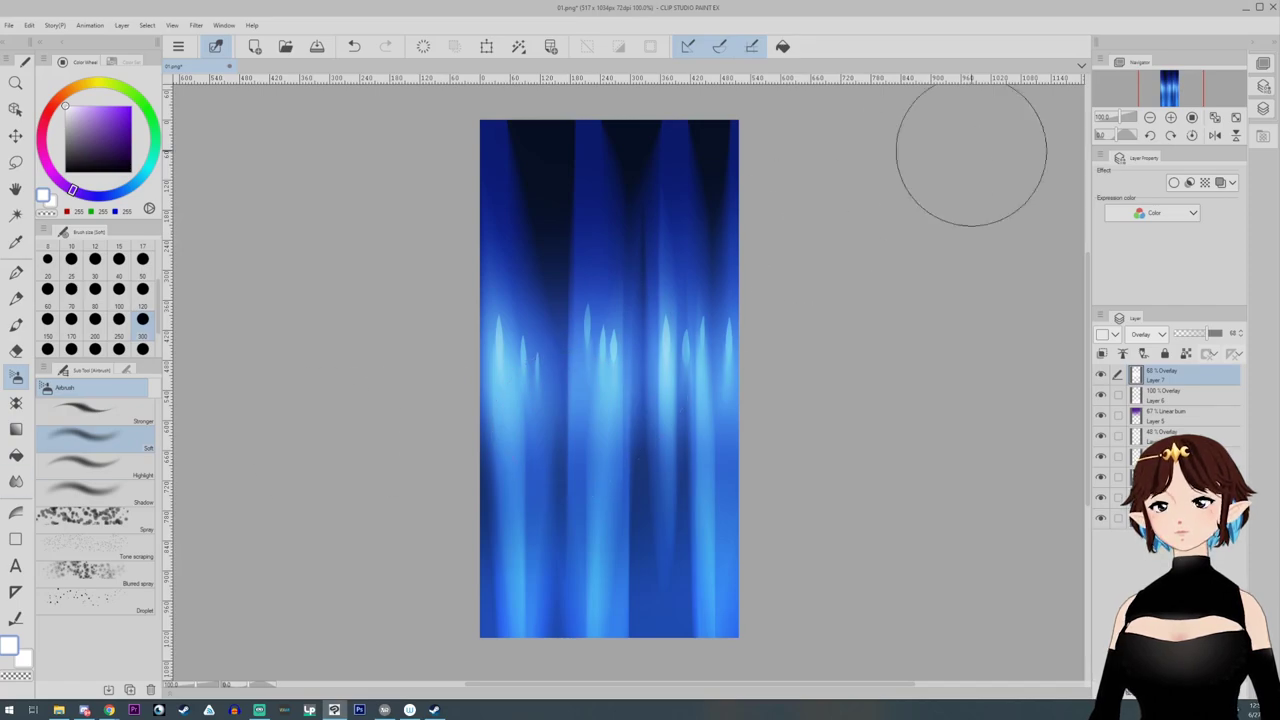
left_click(1262, 135)
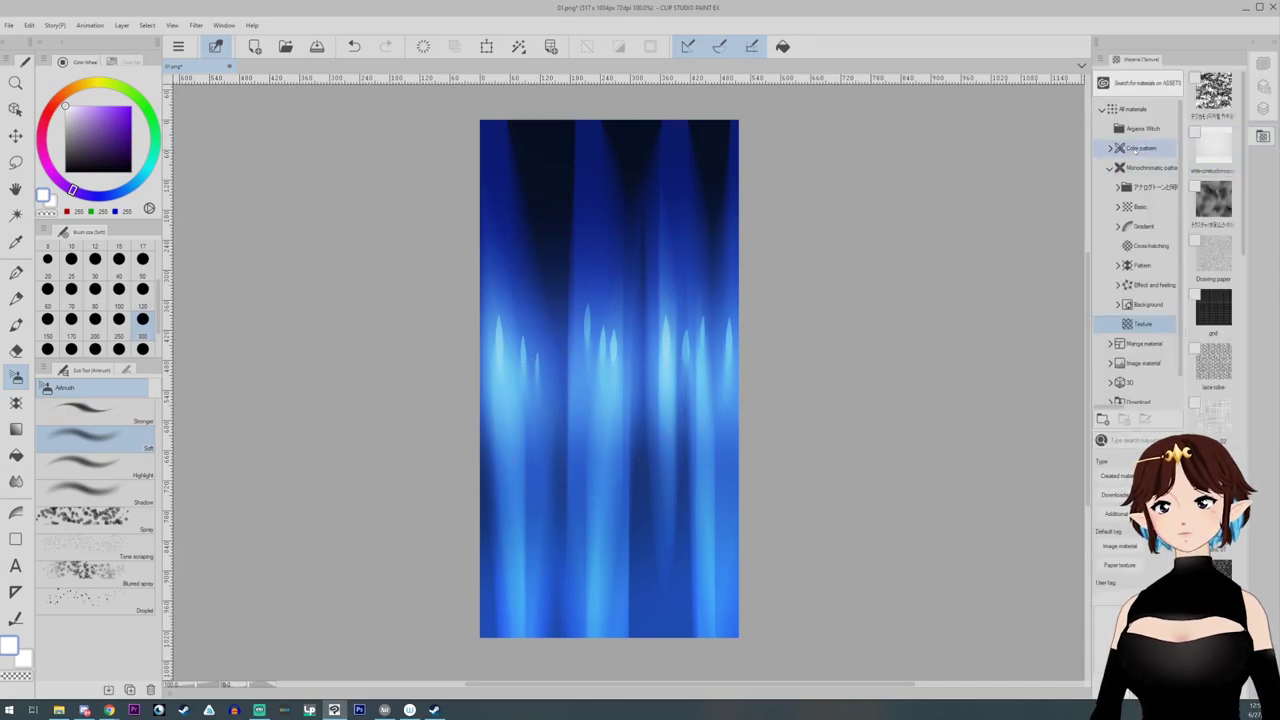
left_click(1123, 153)
left_click_drag(1213, 90, 648, 300)
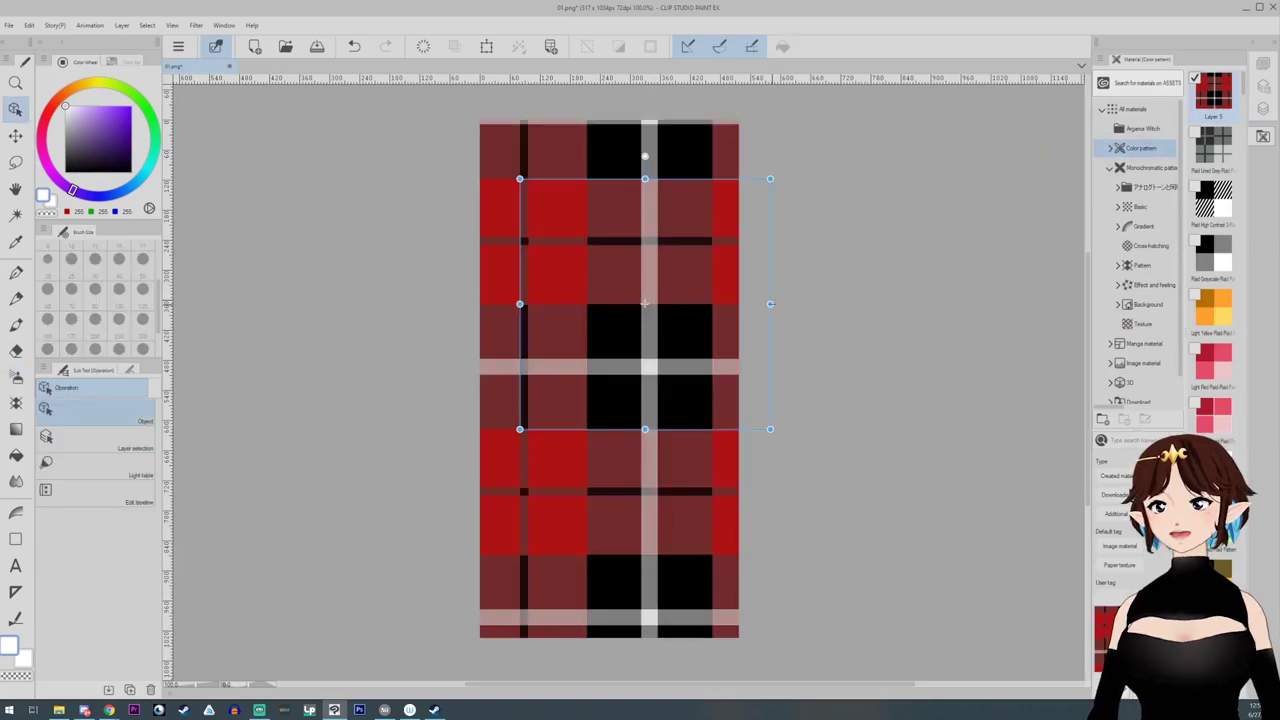
left_click_drag(770, 304, 626, 304)
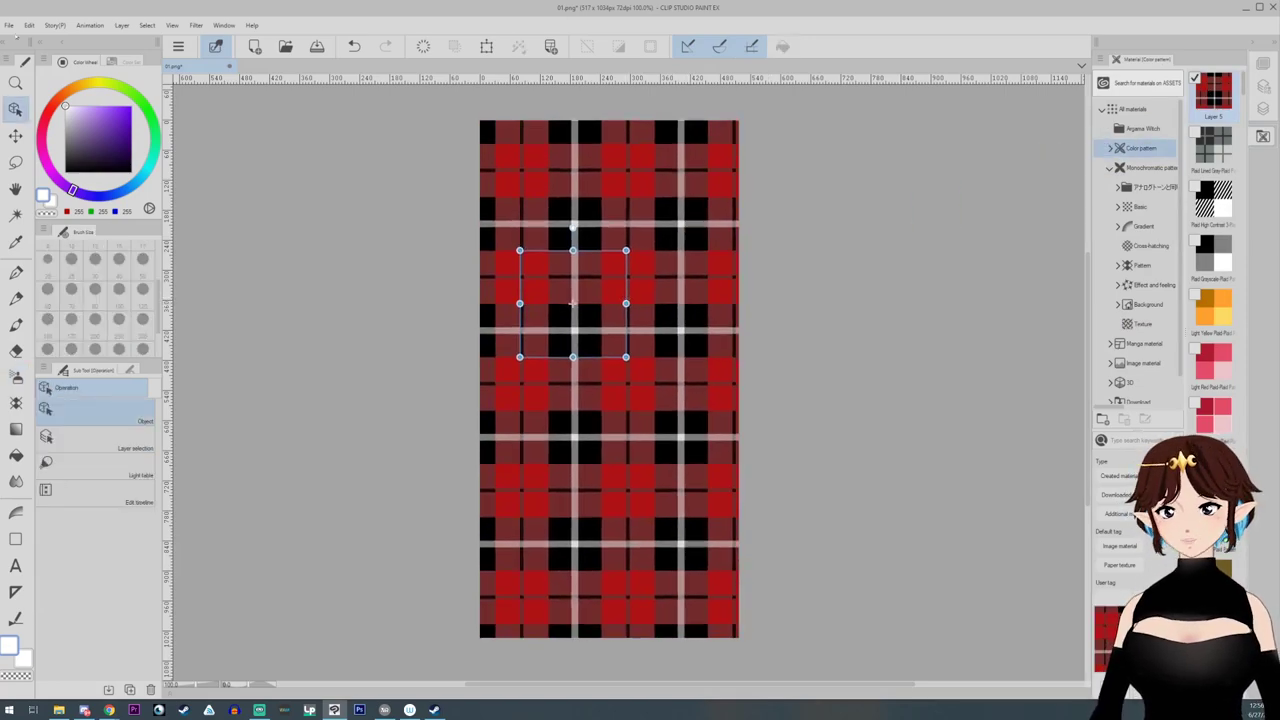
Step: Export the plaid canvas as a single-layer PNG named 000.png in the hair folder, accepting the export settings
left_click(9, 25)
mouse_move(100, 200)
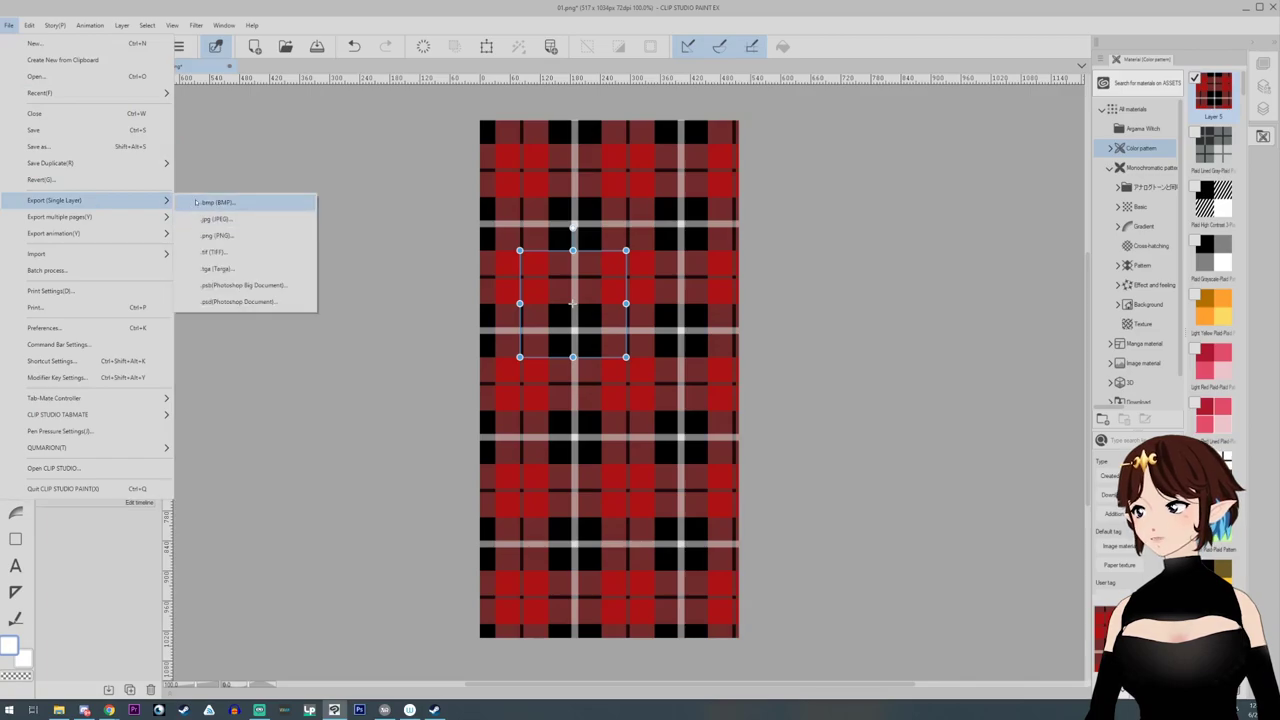
left_click(216, 235)
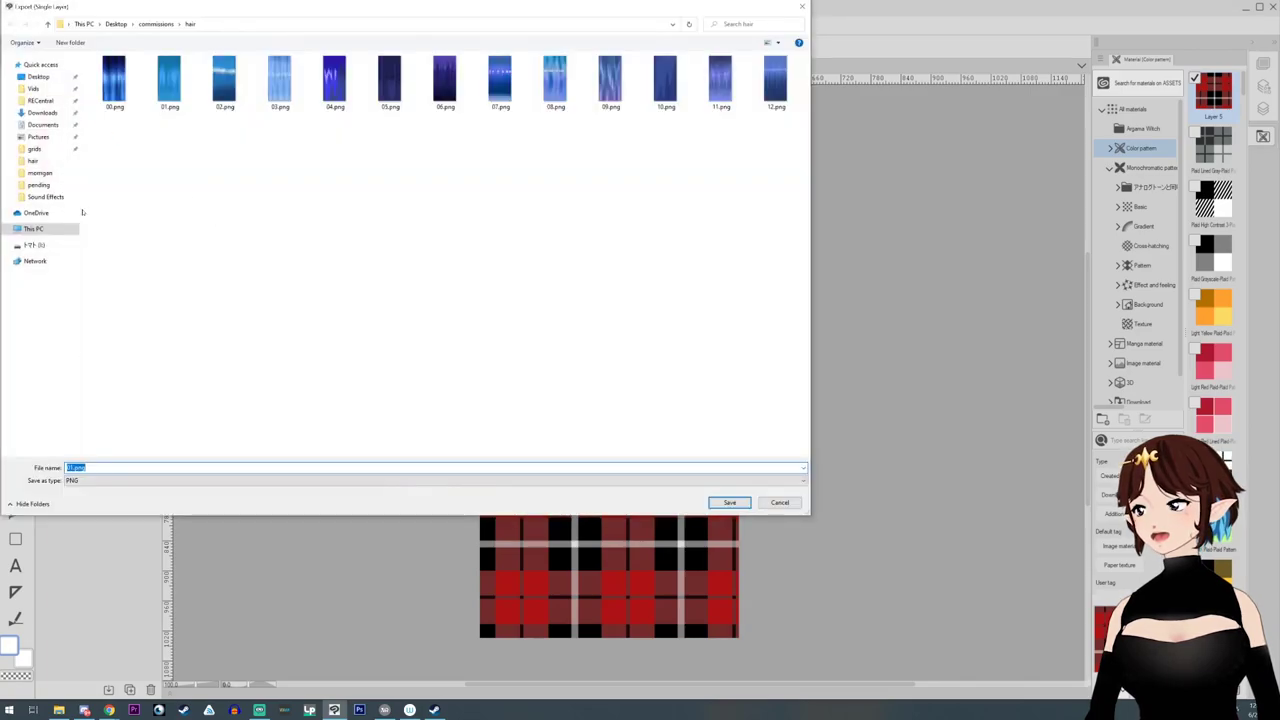
type("13")
key("Return")
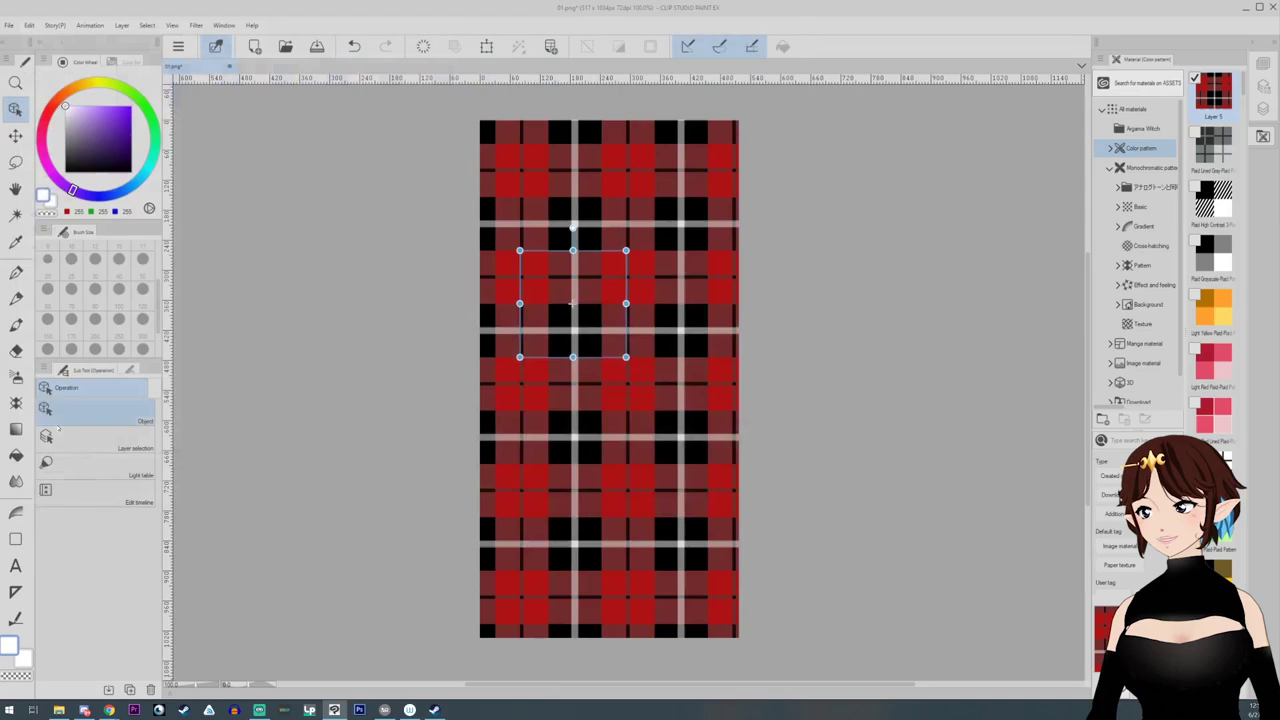
key("Return")
Step: Switch to VRoid Studio, import the plaid 000.png into a new top hair texture layer and inspect the pattern around the head
left_click(384, 710)
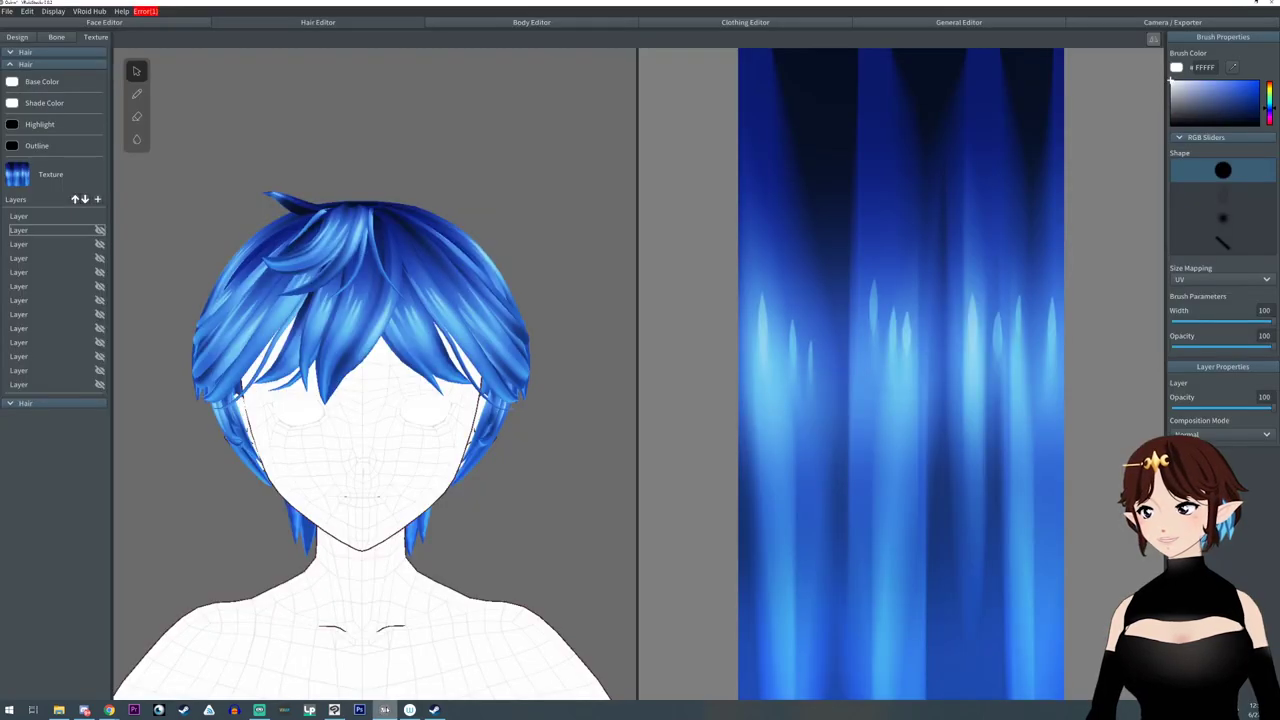
left_click(76, 200)
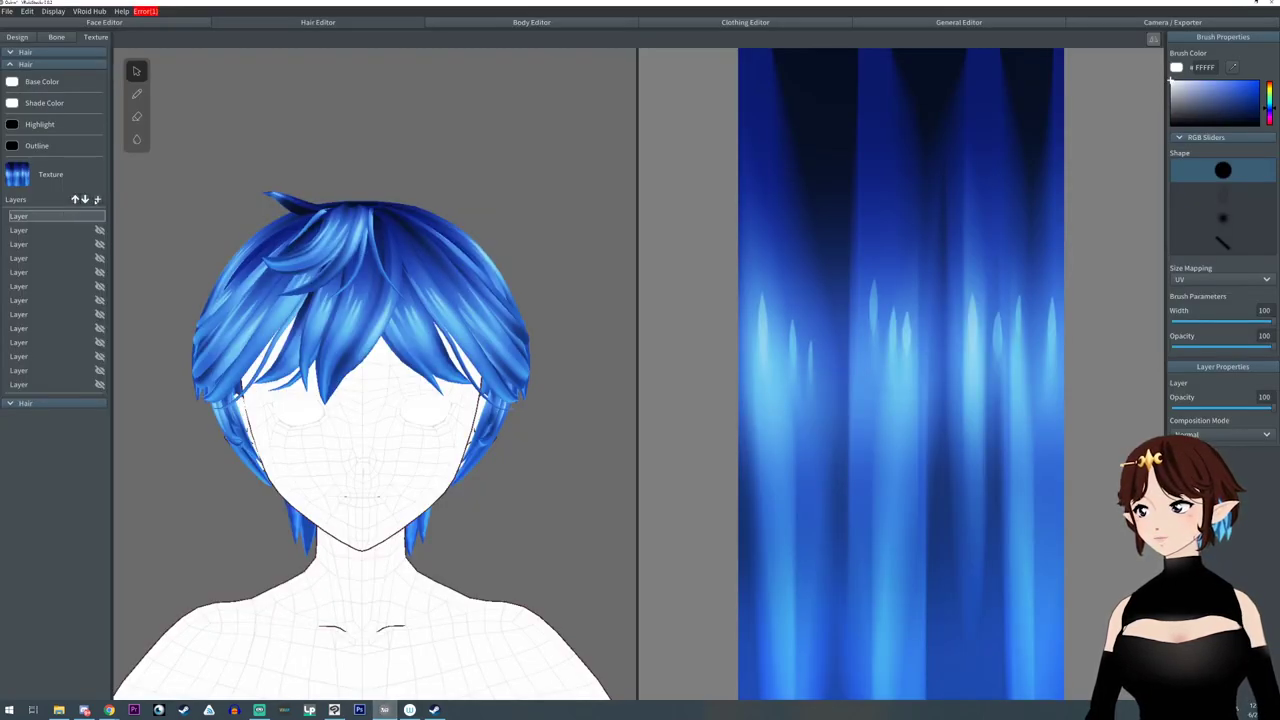
left_click(97, 200)
right_click(67, 216)
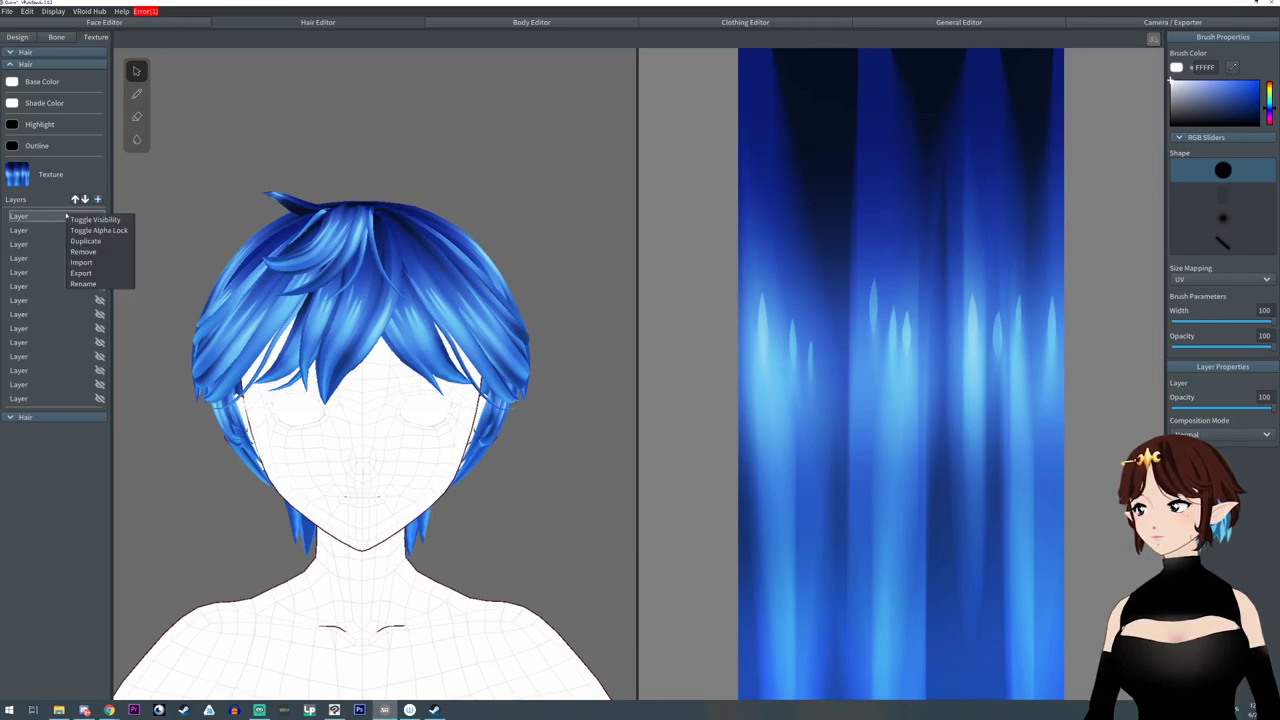
left_click(81, 262)
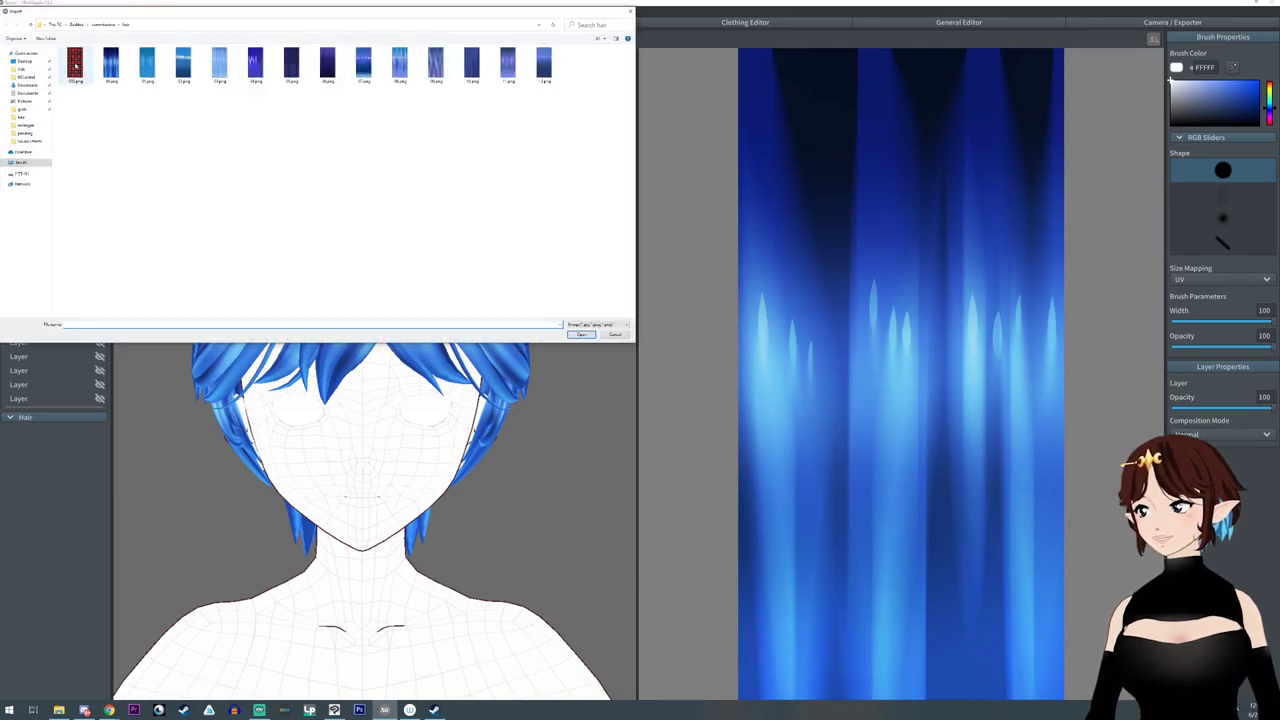
left_click(581, 334)
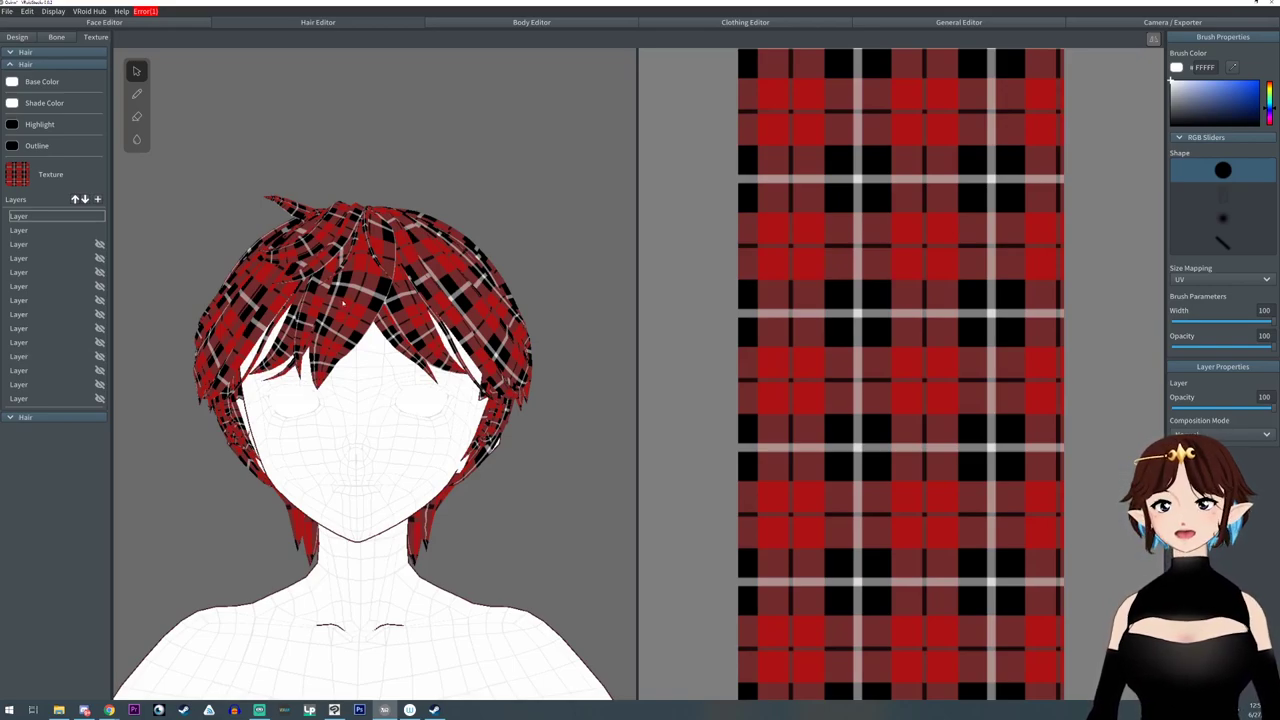
left_click_drag(517, 461, 482, 466)
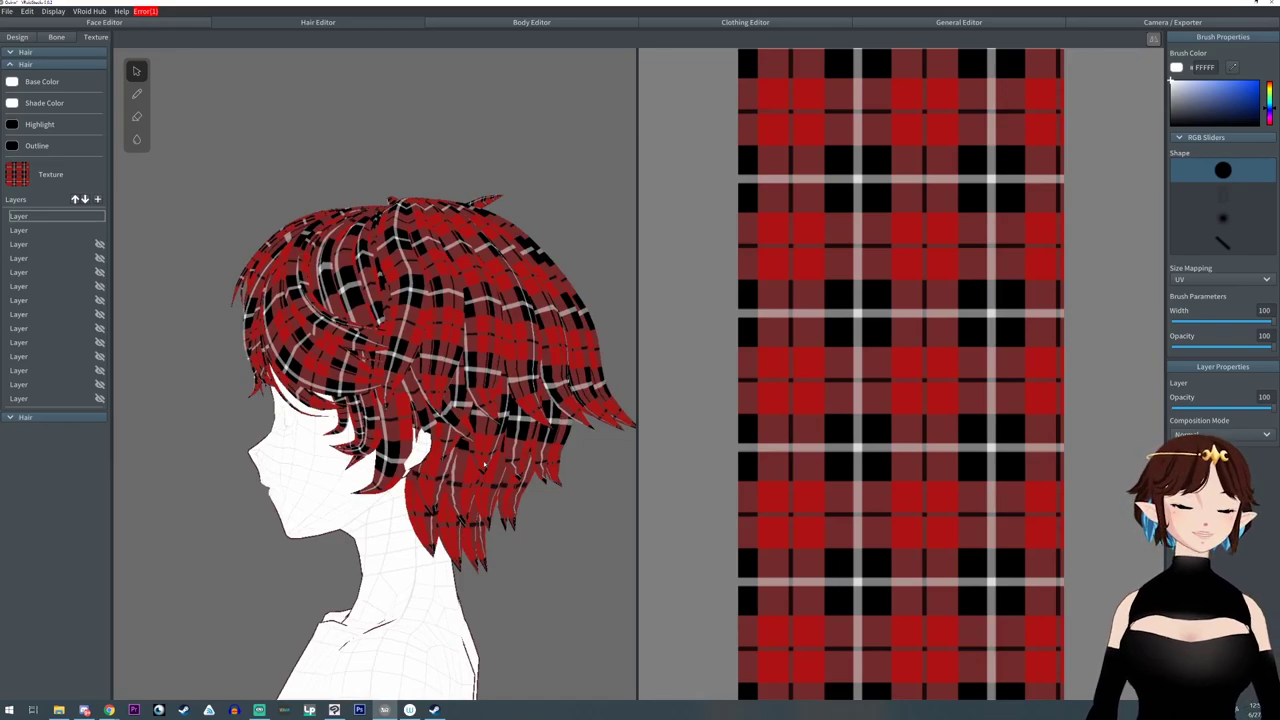
left_click_drag(482, 466, 531, 463)
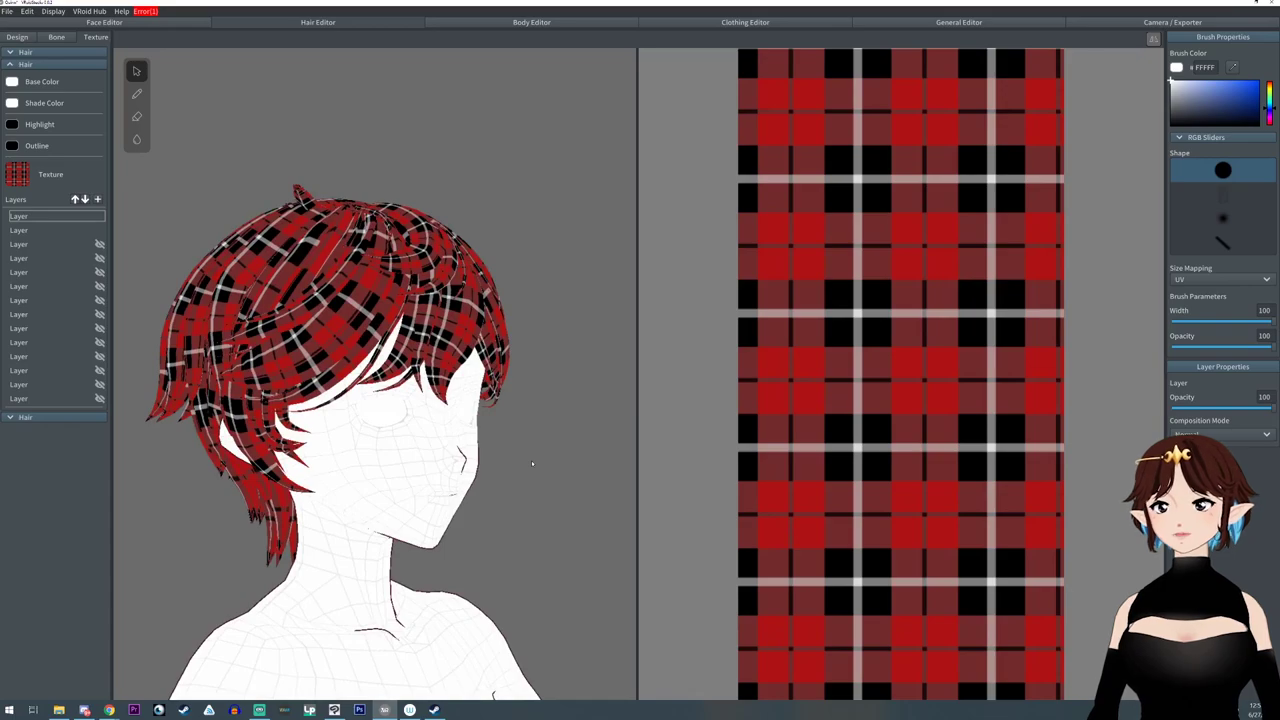
left_click_drag(531, 460, 509, 462)
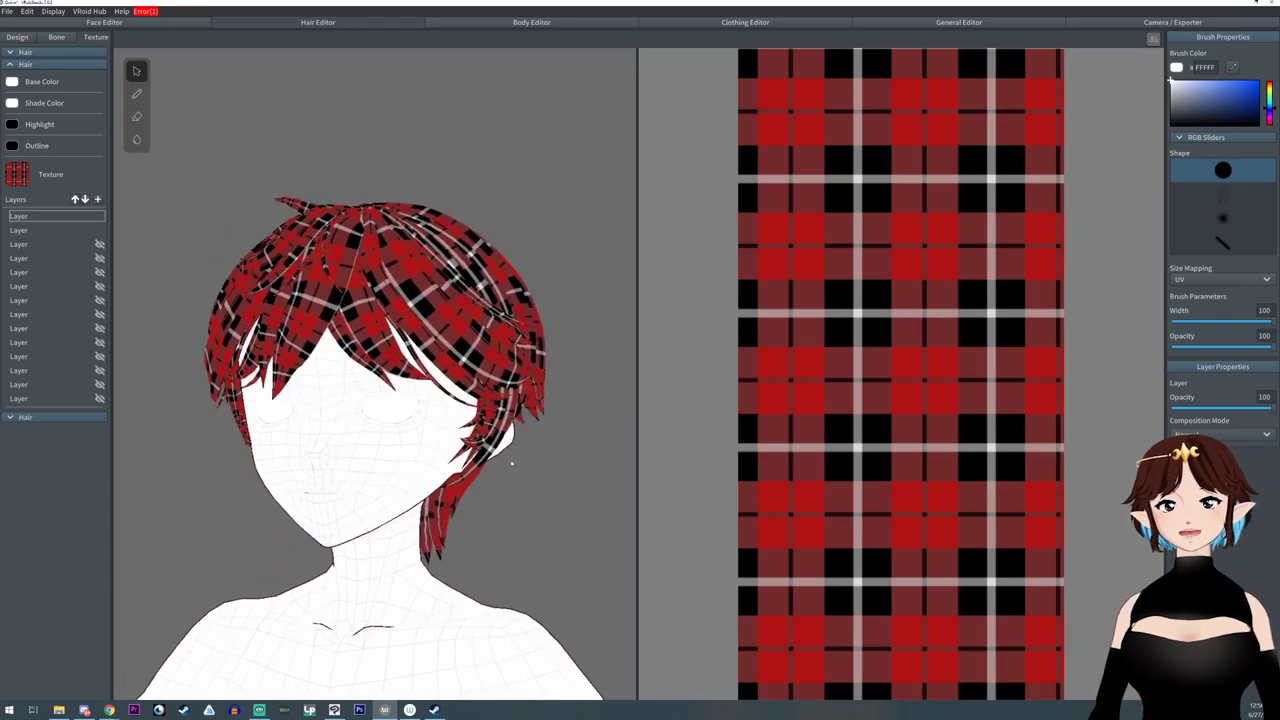